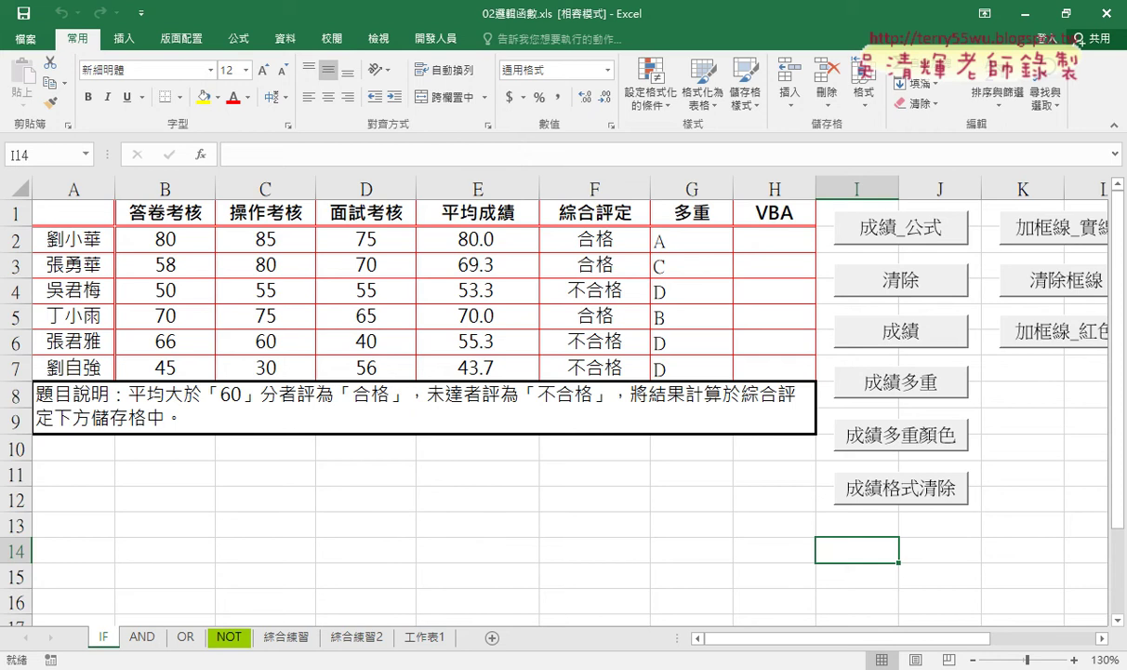
- Switch to Chrome and reload the third-session course topic post in Google Groups
left_click(190, 581)
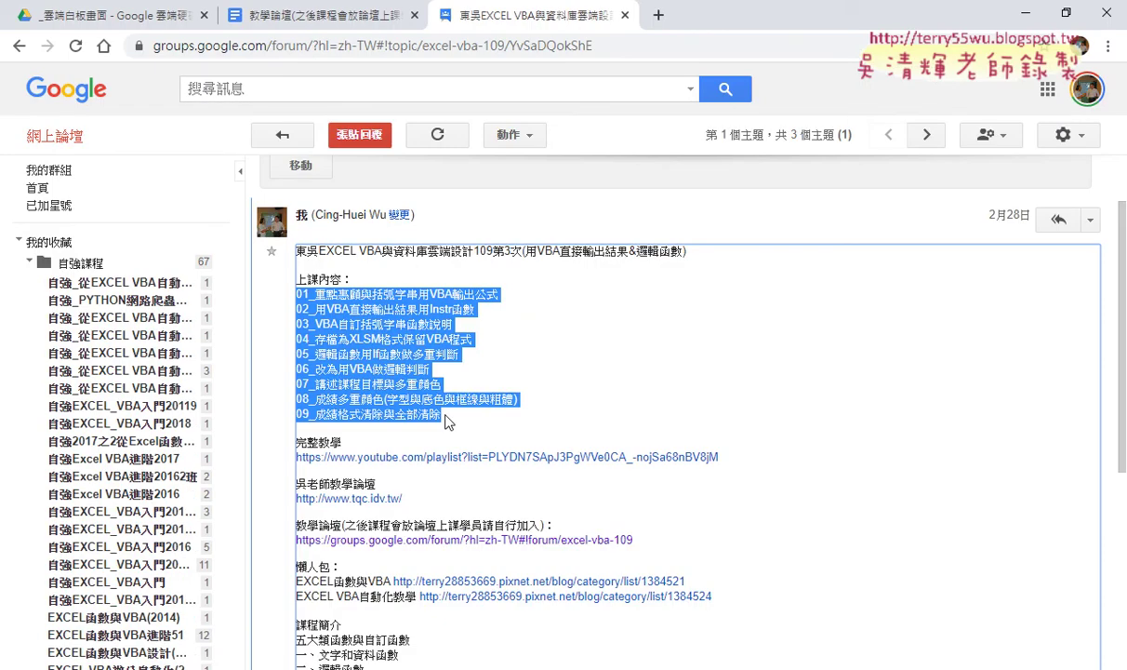
key("alt+Left")
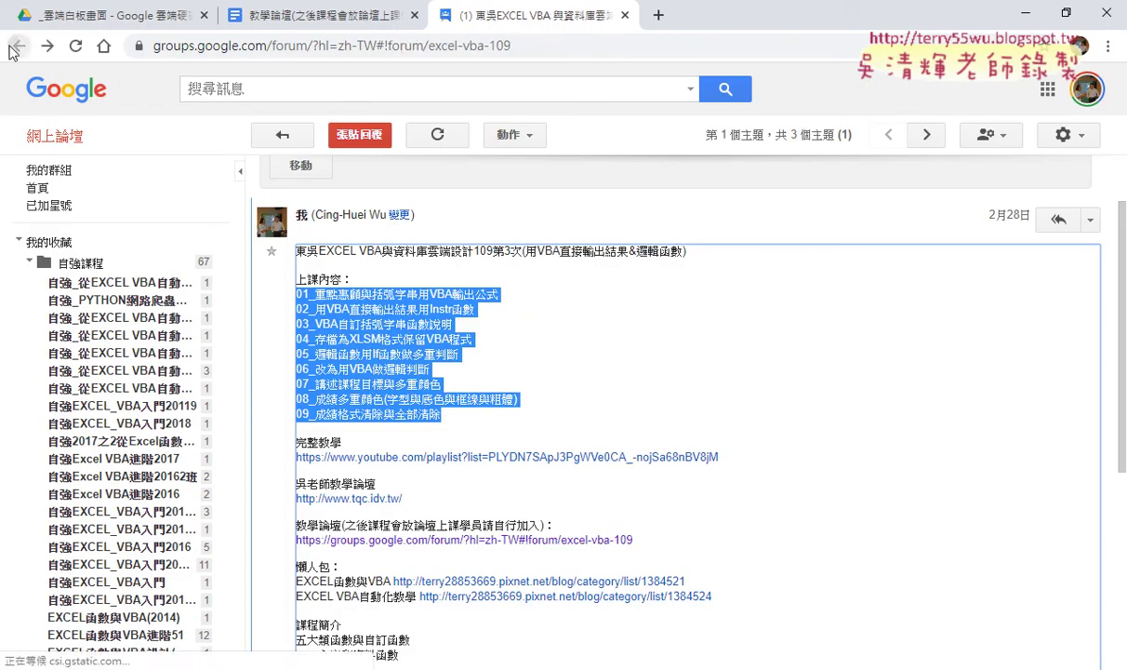
key("Return")
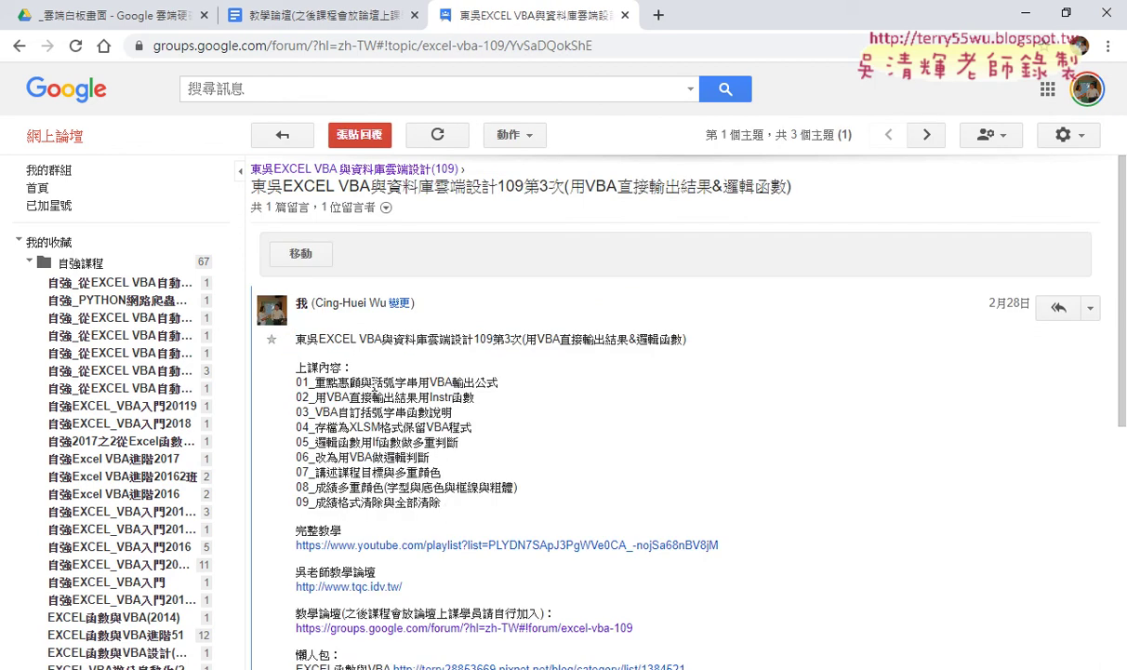
- Highlight 括弧字串用VBA輸出公式 in item 01 and Instr函數 in item 02
left_click_drag(373, 383, 500, 384)
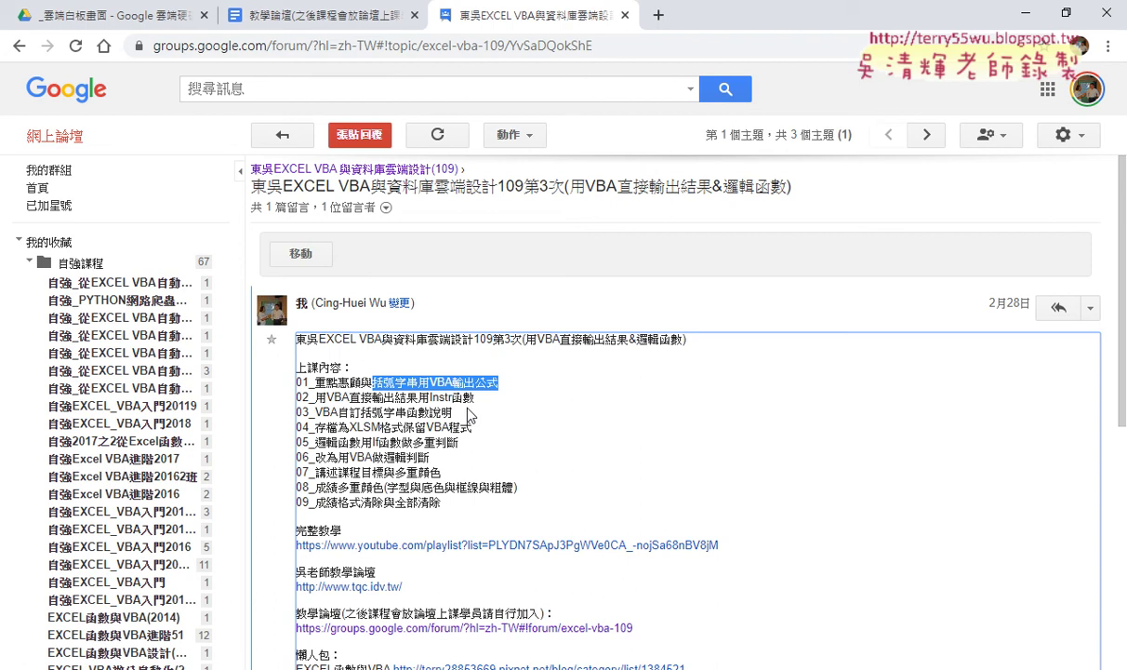
double_click(461, 398)
left_click_drag(456, 405, 409, 383)
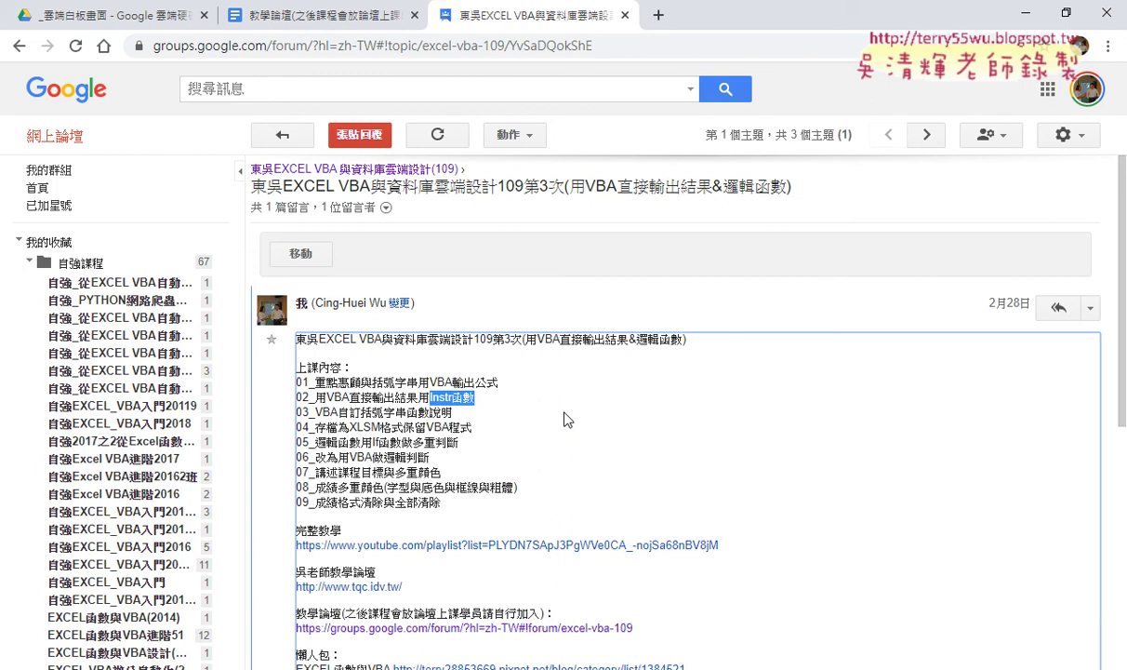
left_click_drag(315, 442, 535, 436)
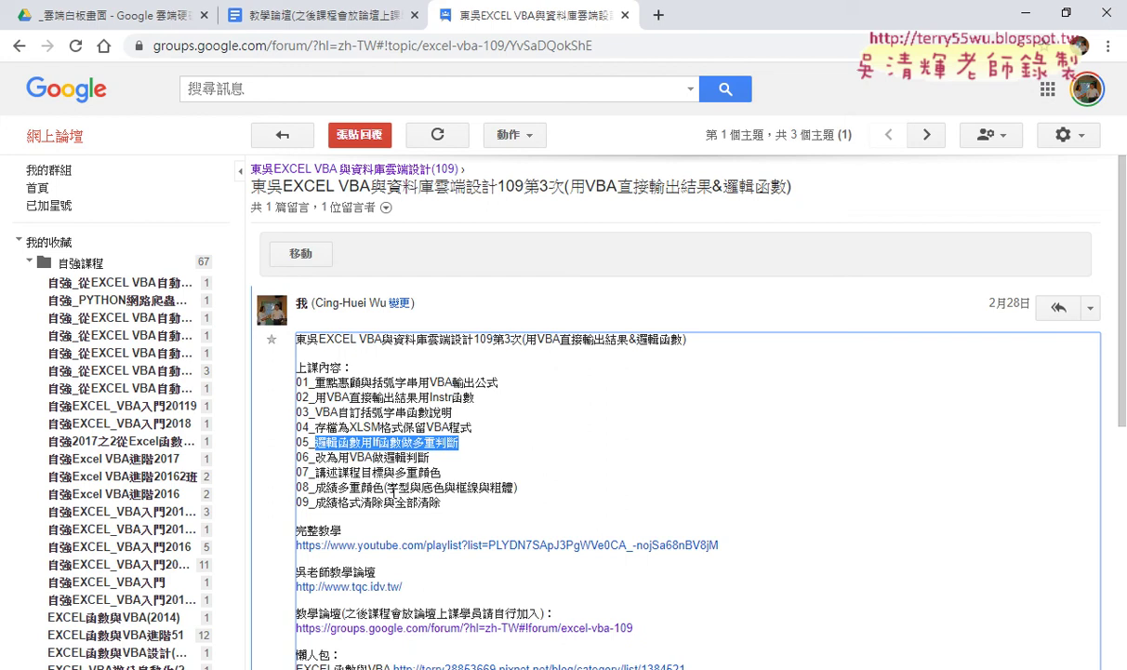
- Highlight 字型, 底, 框線 and 粗體 in outline item 08
double_click(396, 487)
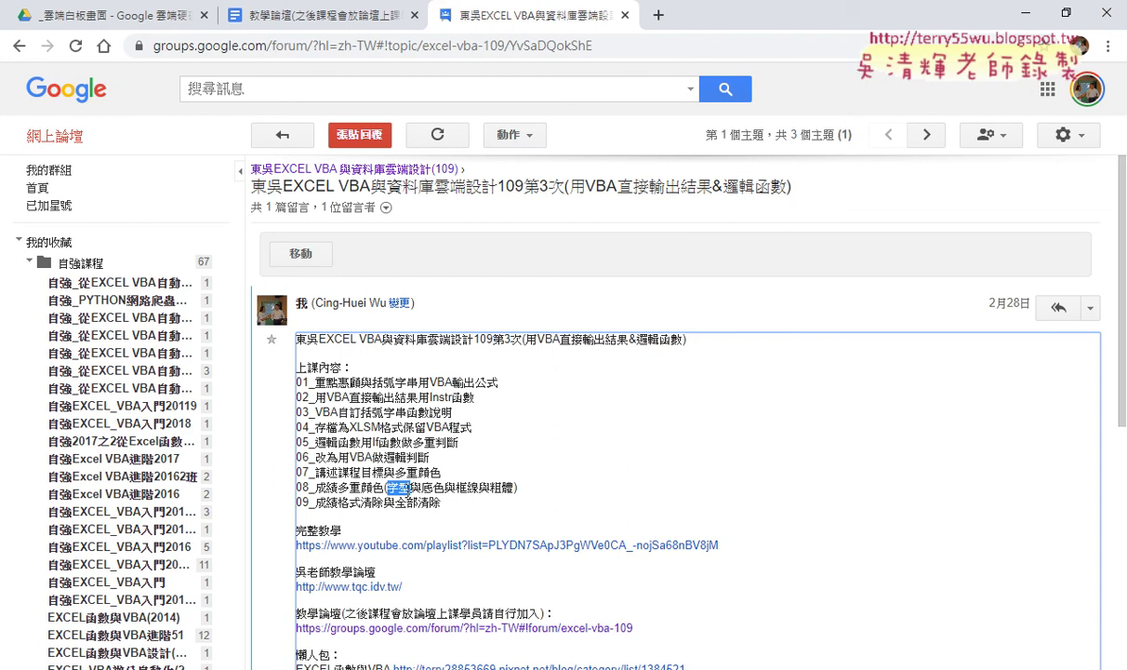
left_click_drag(421, 487, 433, 487)
double_click(467, 488)
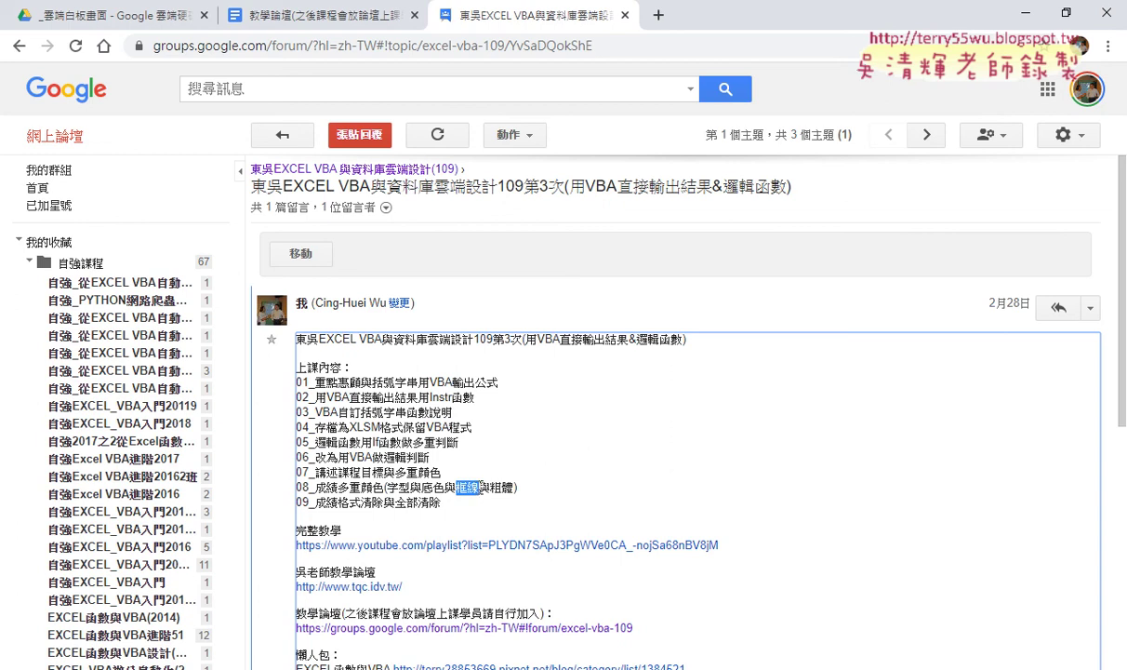
double_click(501, 488)
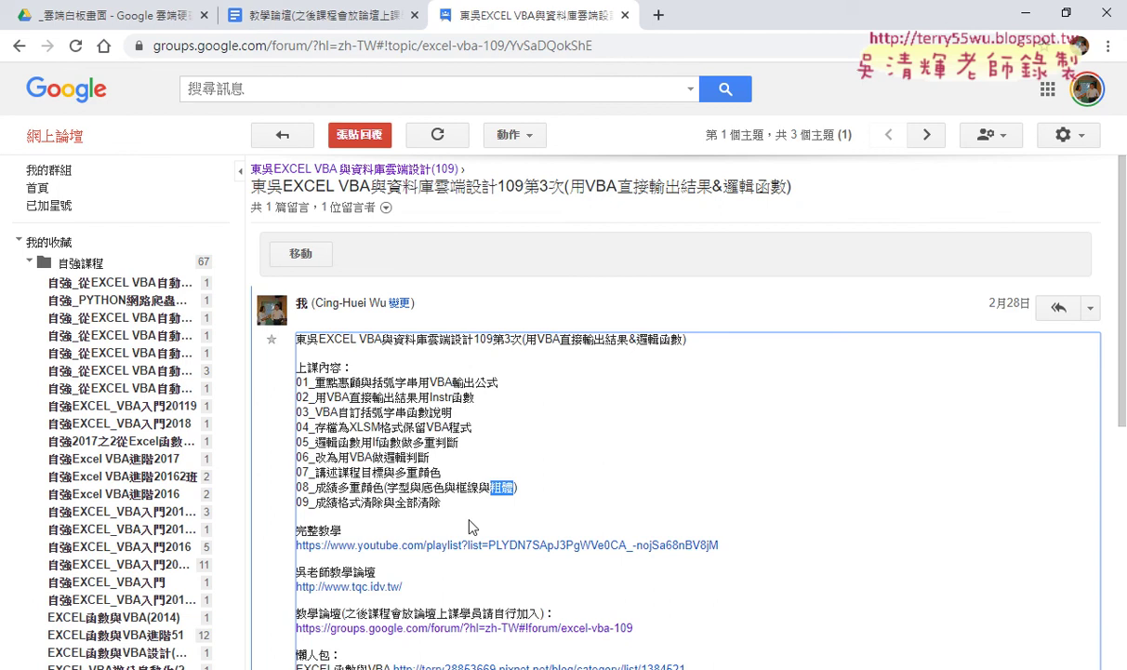
- Highlight 格式清除 and 全部清除 in item 09, then go to the Google Drive tab
left_click_drag(315, 507, 450, 510)
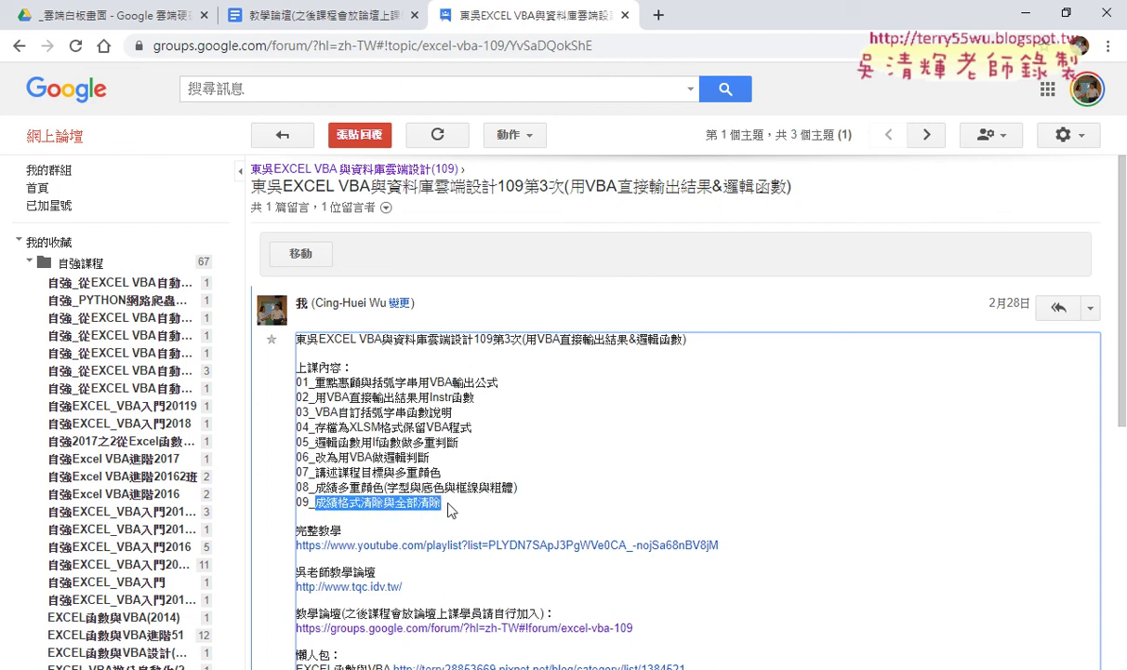
left_click_drag(383, 506, 340, 512)
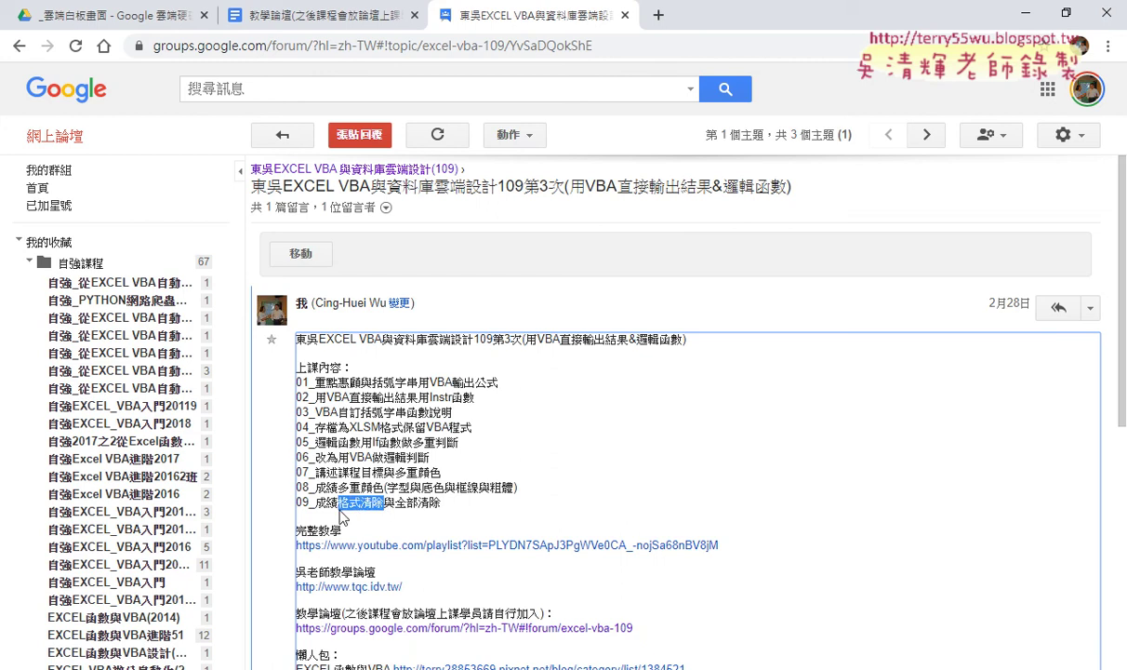
left_click_drag(441, 507, 396, 507)
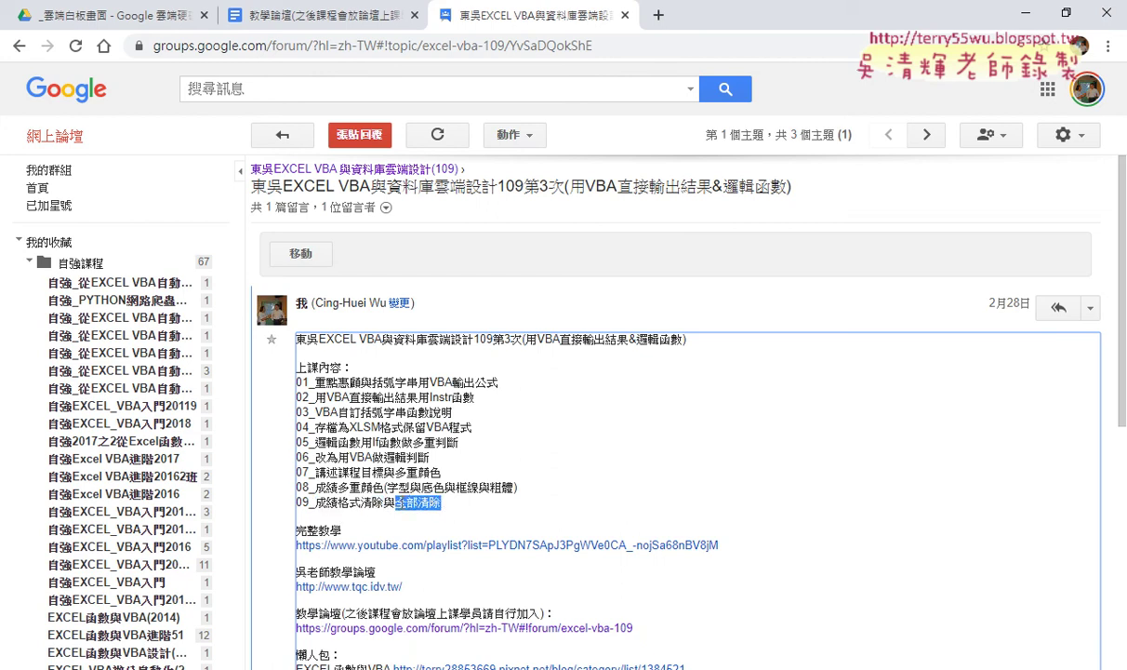
left_click(126, 13)
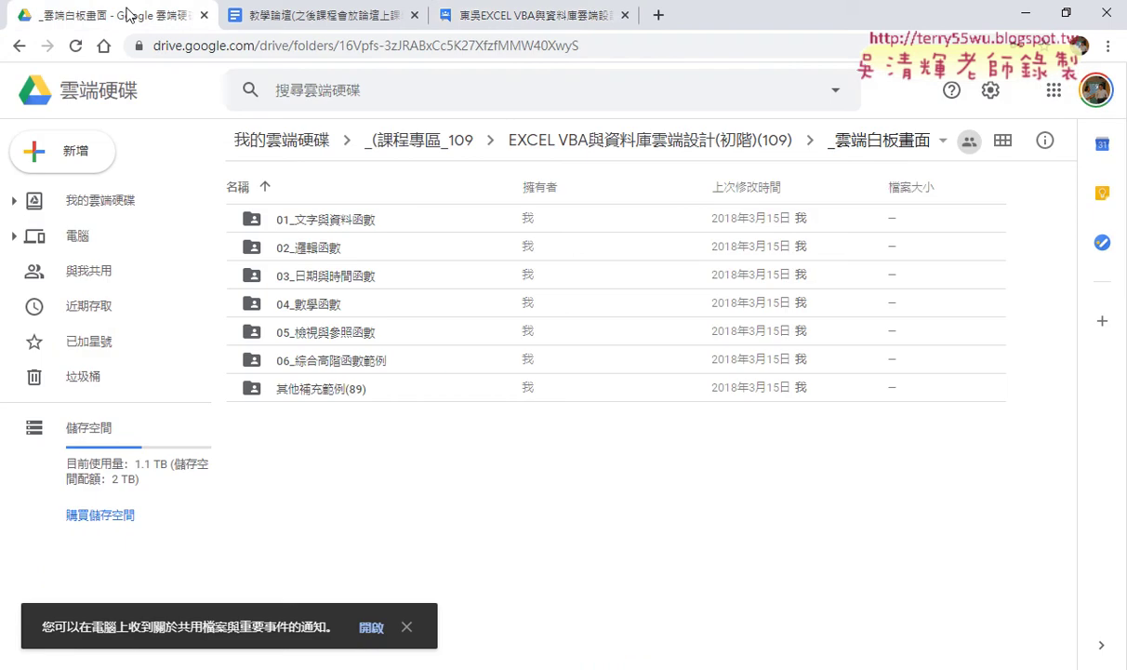
- Enter the 02_邏輯函數 folder and open 邏輯函數程式碼.docx in Google Docs
left_click(334, 250)
double_click(336, 255)
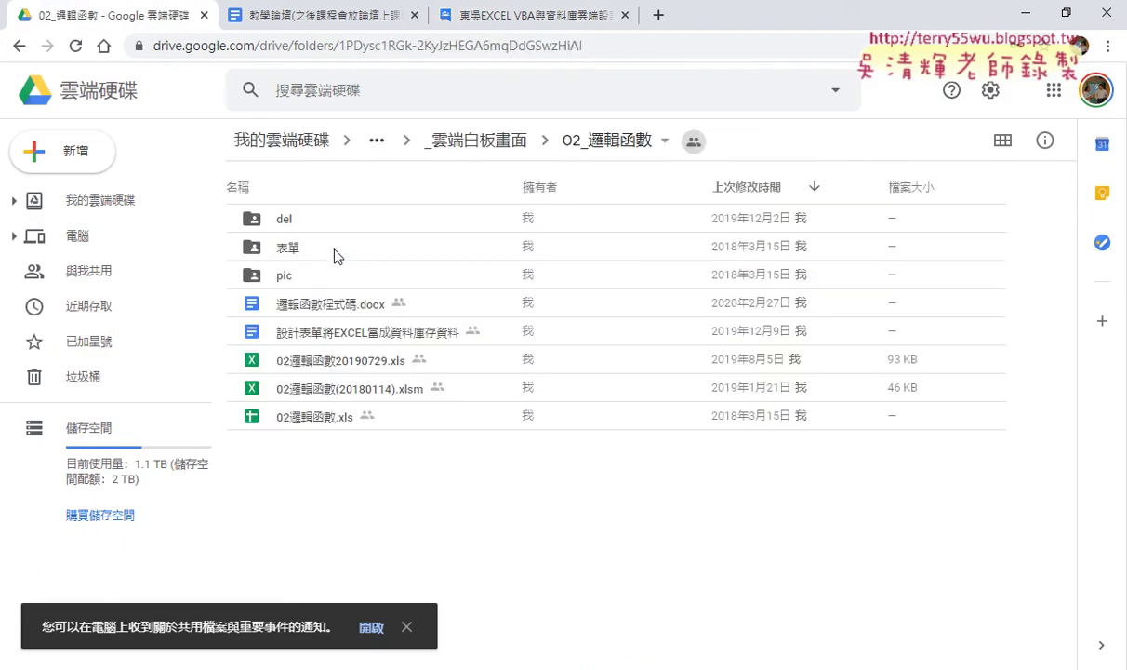
double_click(327, 303)
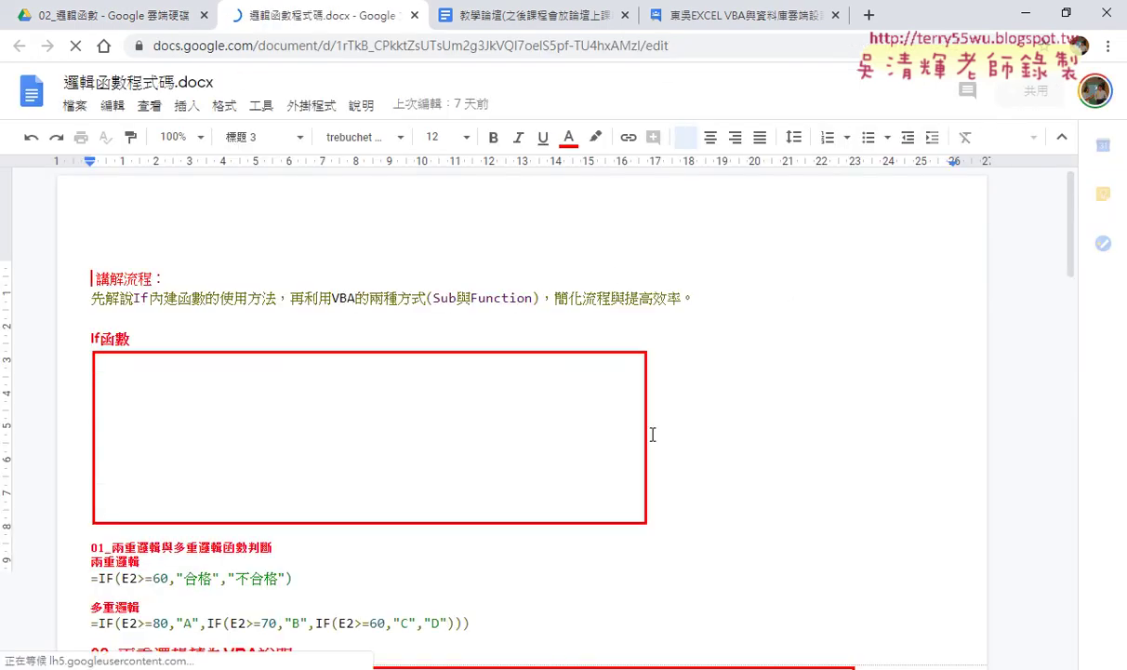
- Scroll through the formatting and clearing code down to the 補充框線物件 section
left_click_drag(1070, 219, 1073, 377)
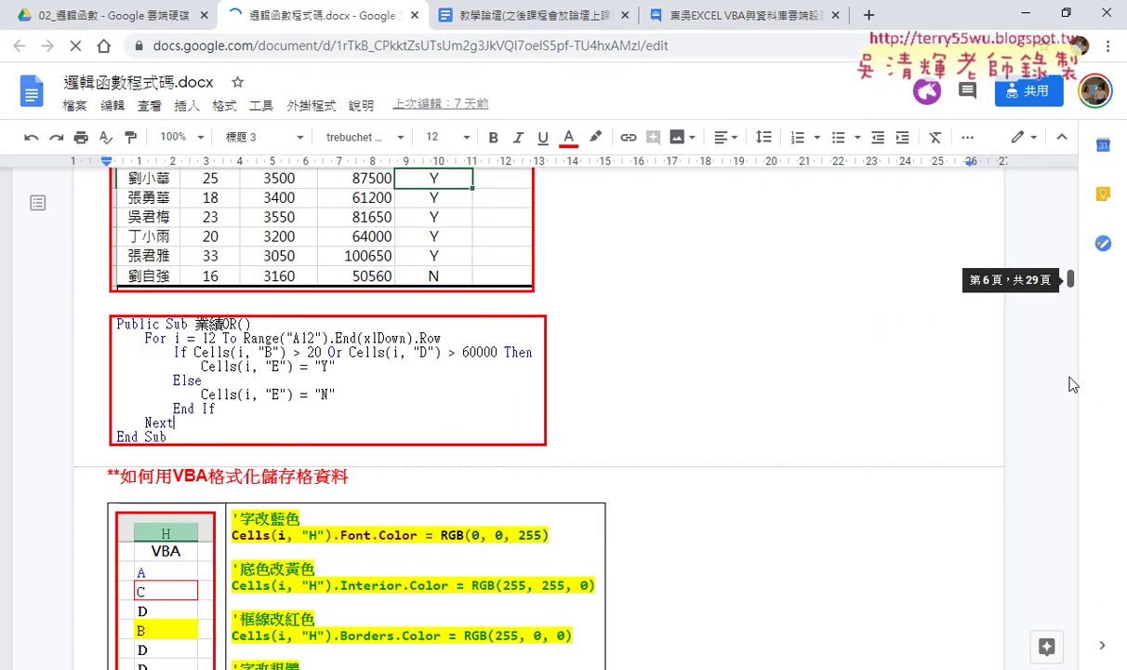
scroll(1070, 386, "down", 5)
scroll(638, 367, "up", 2)
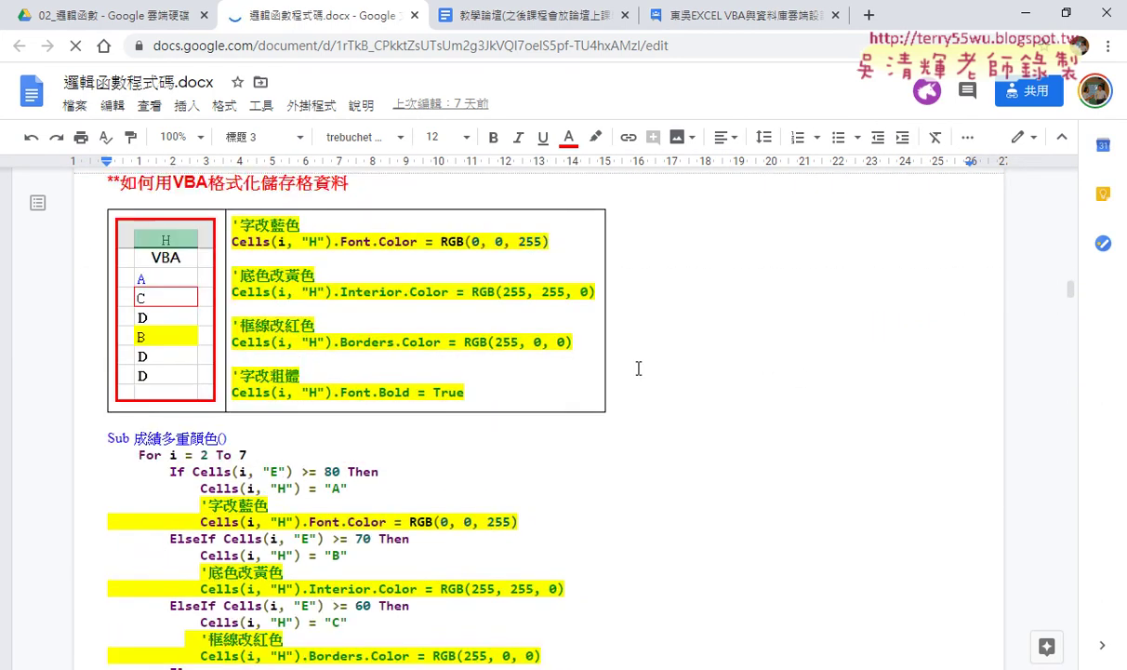
scroll(350, 434, "down", 1)
scroll(350, 434, "down", 2)
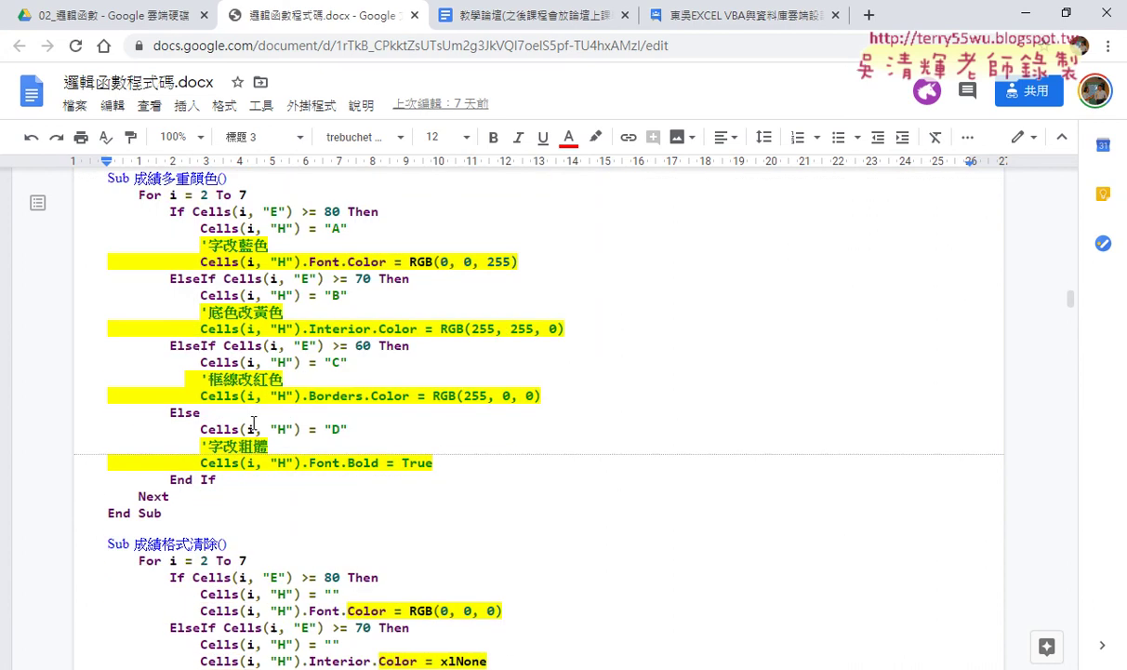
scroll(430, 433, "down", 2)
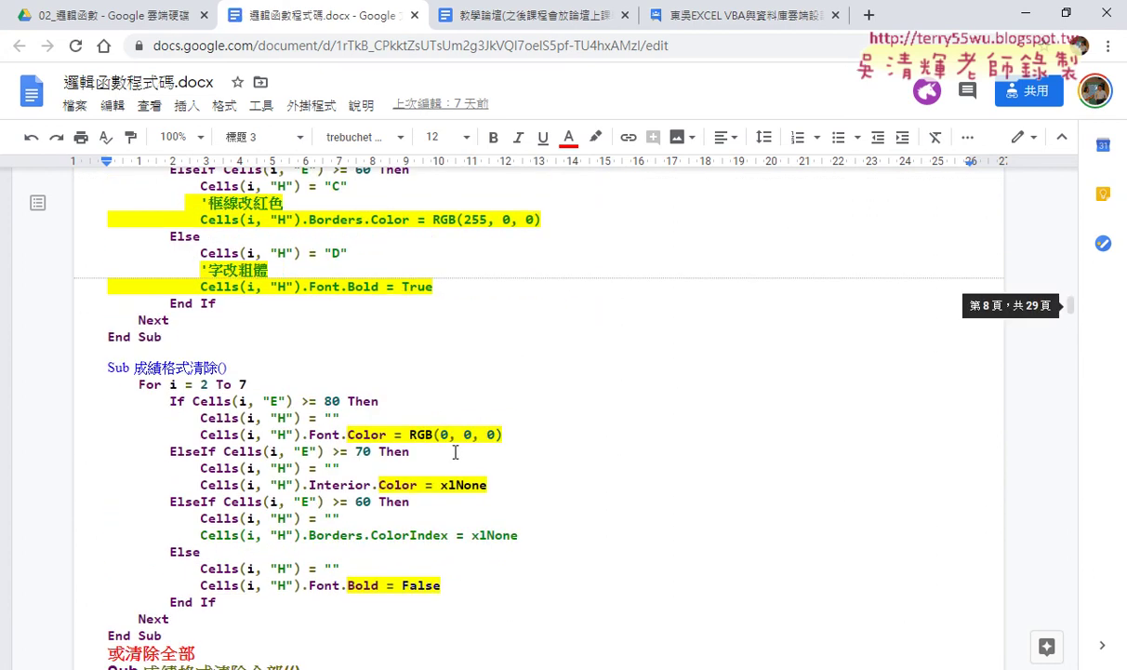
scroll(455, 453, "down", 2)
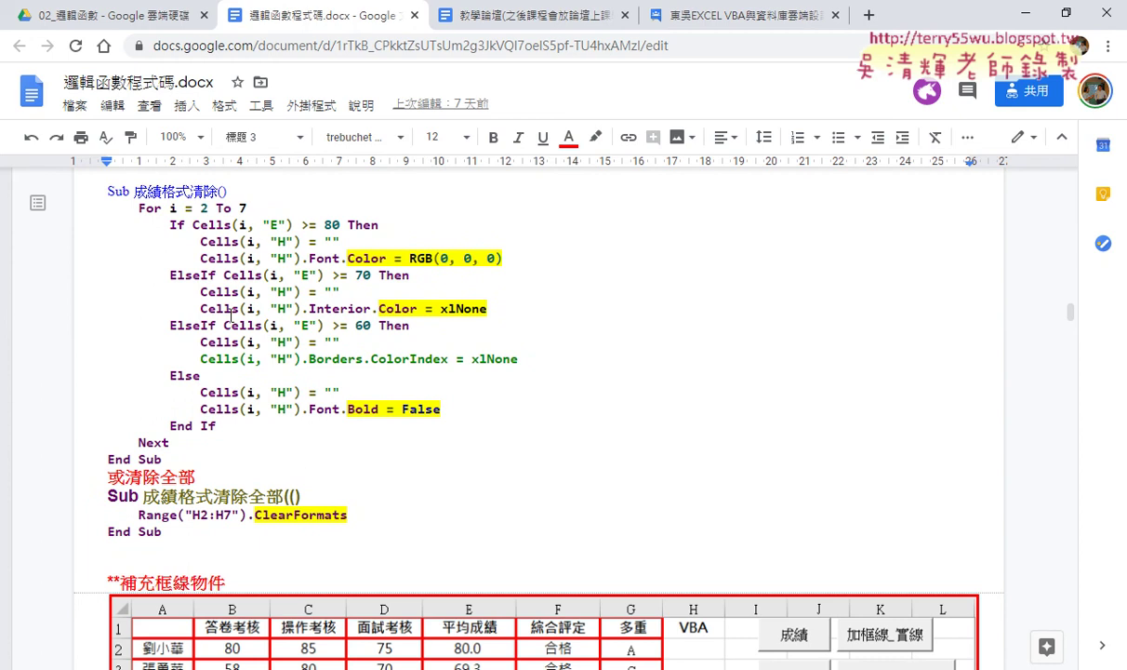
scroll(611, 315, "down", 1)
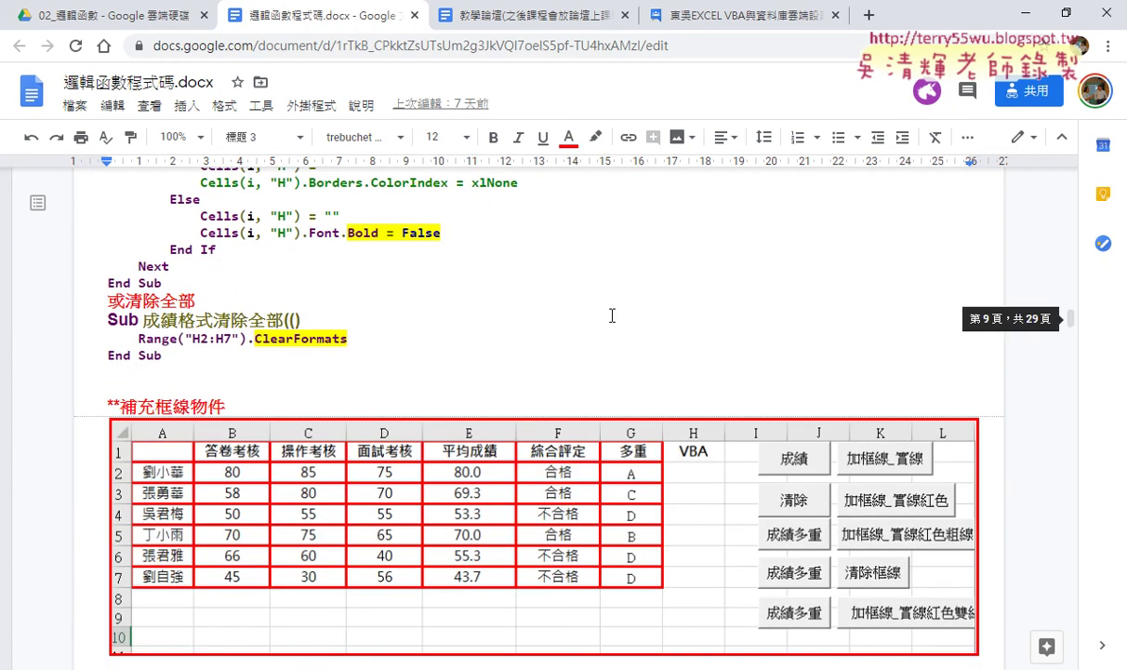
scroll(611, 315, "down", 2)
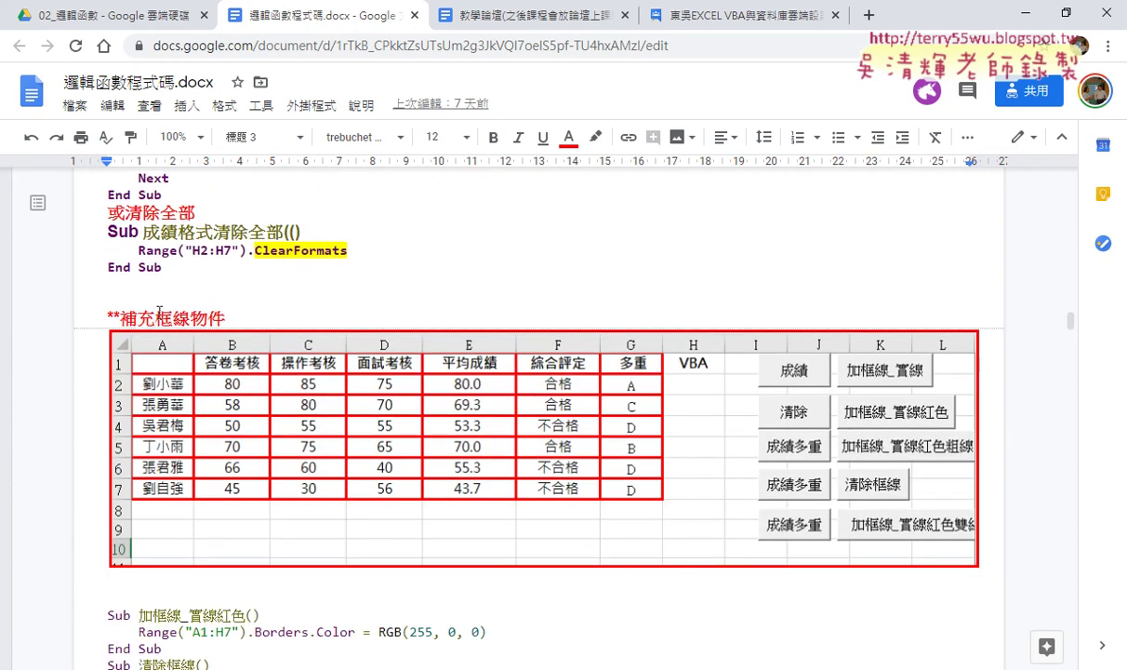
- Highlight the 框線物件 heading, then return to the 02邏輯函數.xls workbook in Excel
left_click_drag(156, 318, 245, 318)
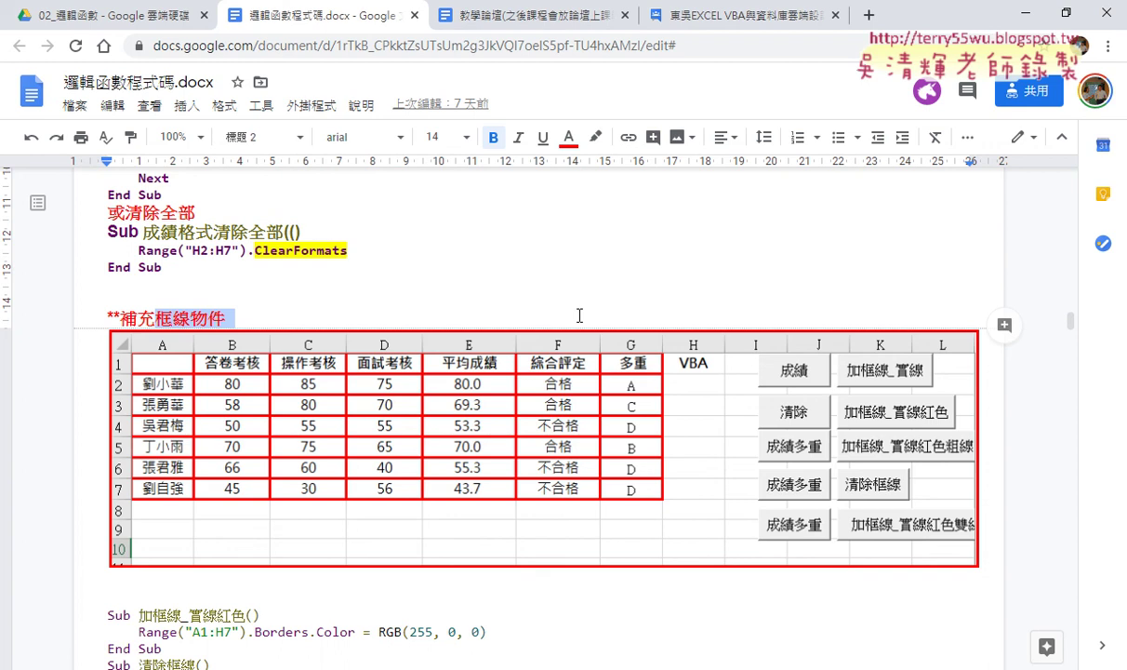
mouse_move(237, 665)
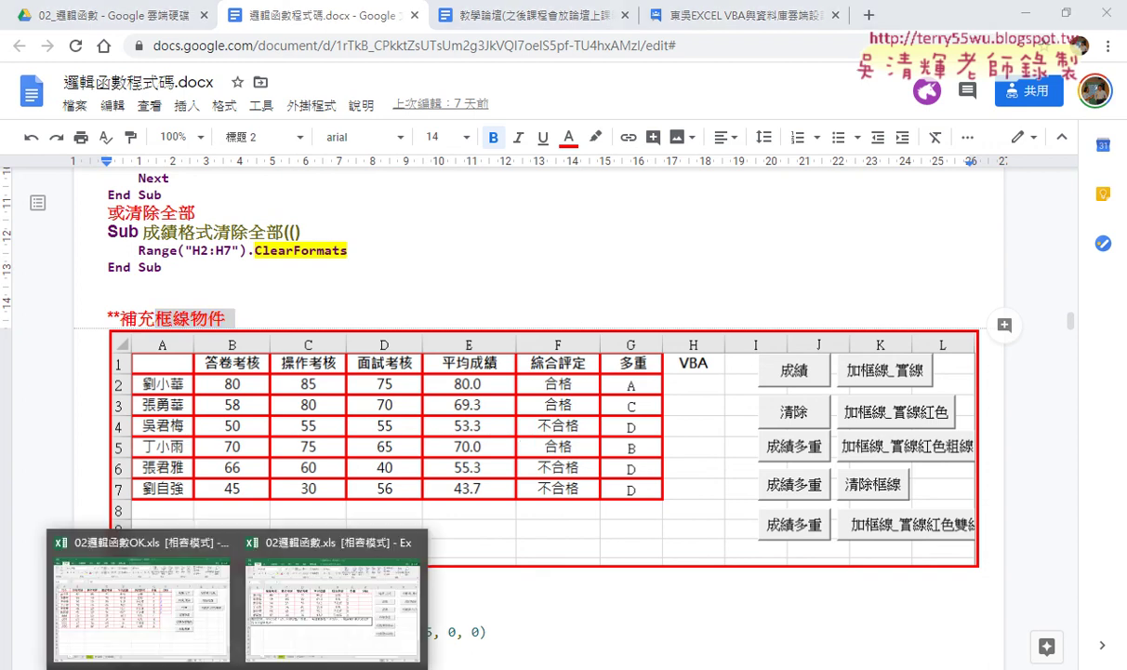
left_click(290, 564)
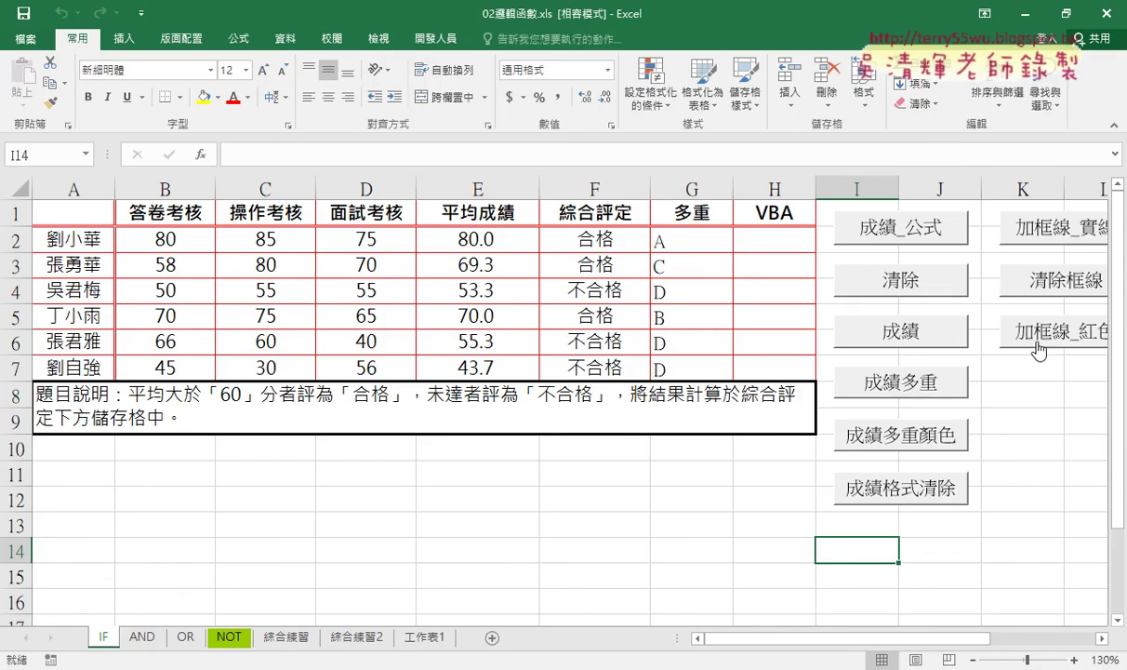
- Run the 清除框線 macro button to strip the red borders, then select A1:H7
left_click(1002, 279)
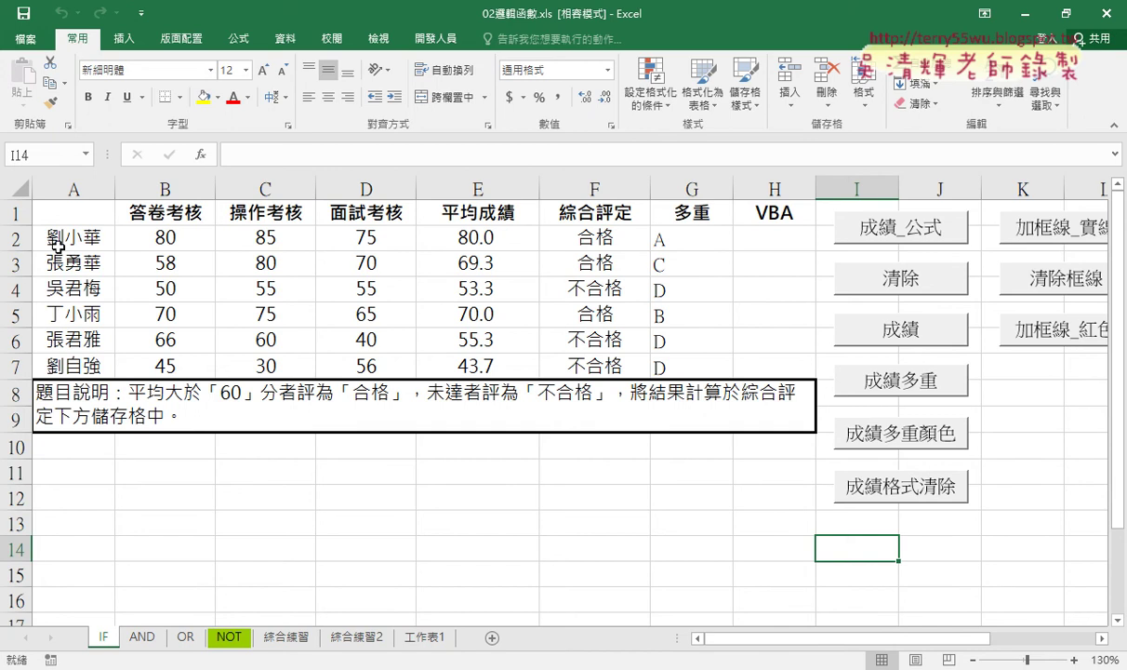
left_click_drag(64, 204, 743, 360)
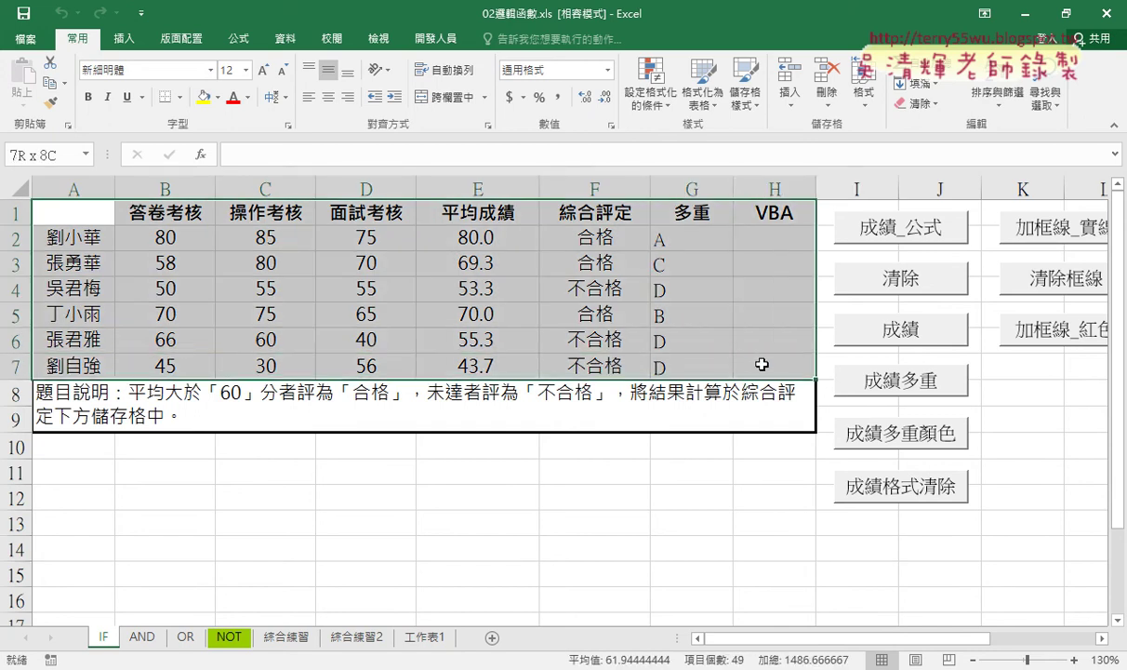
left_click(477, 497)
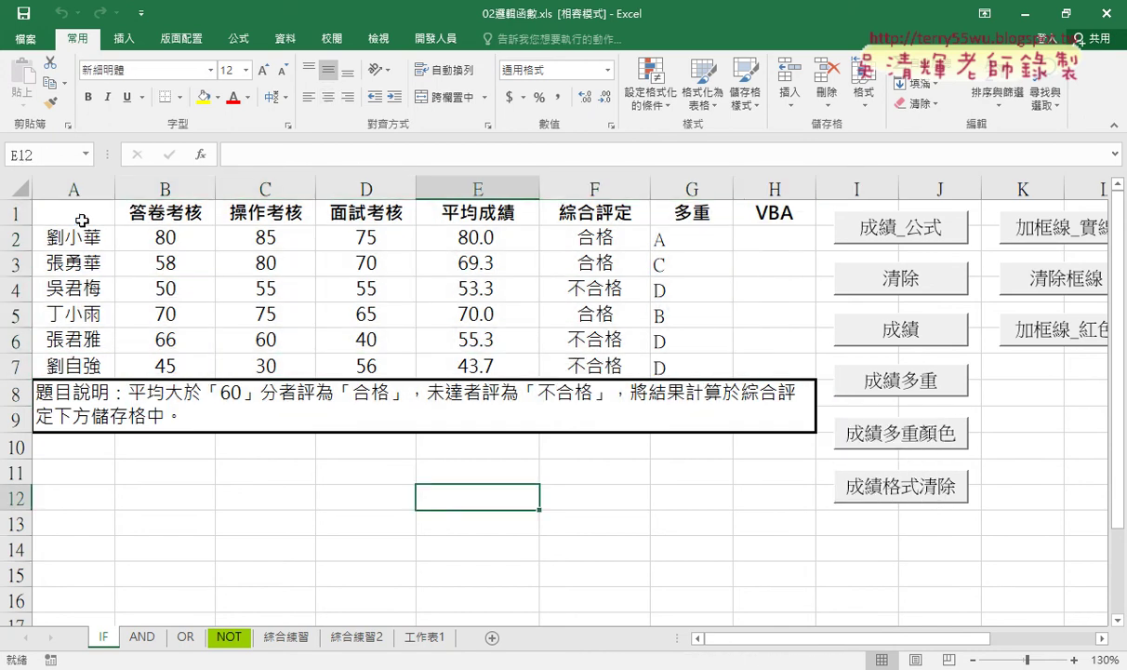
left_click_drag(78, 210, 774, 365)
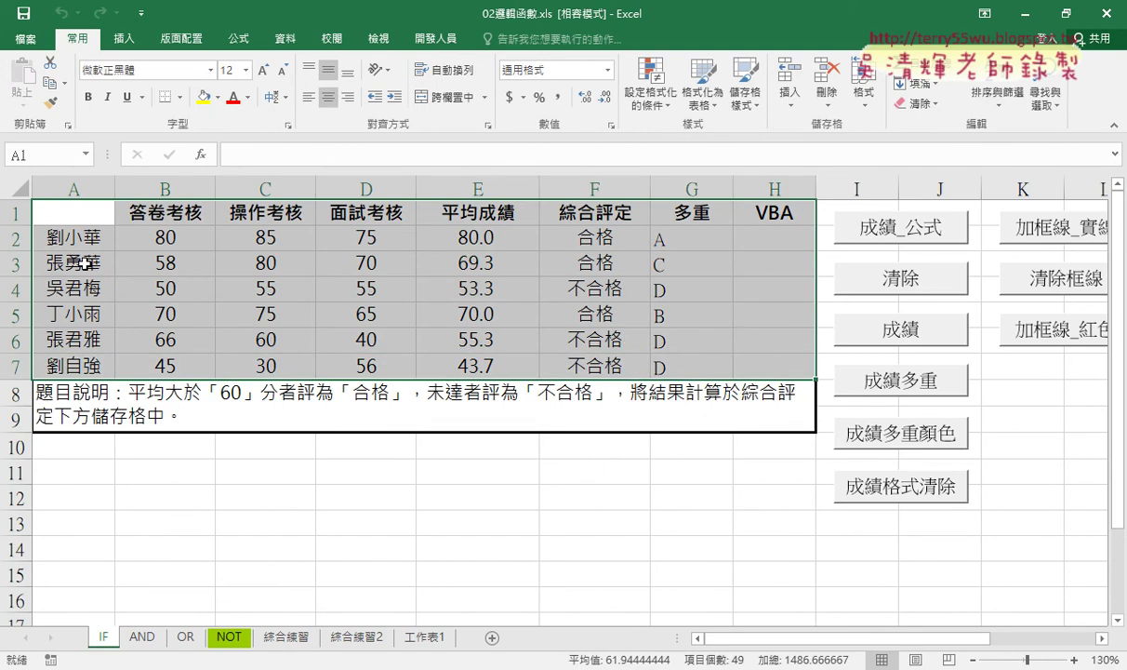
- Apply thin solid red outline and inside borders to A1:H7 through the 其他框線 border settings
left_click(180, 97)
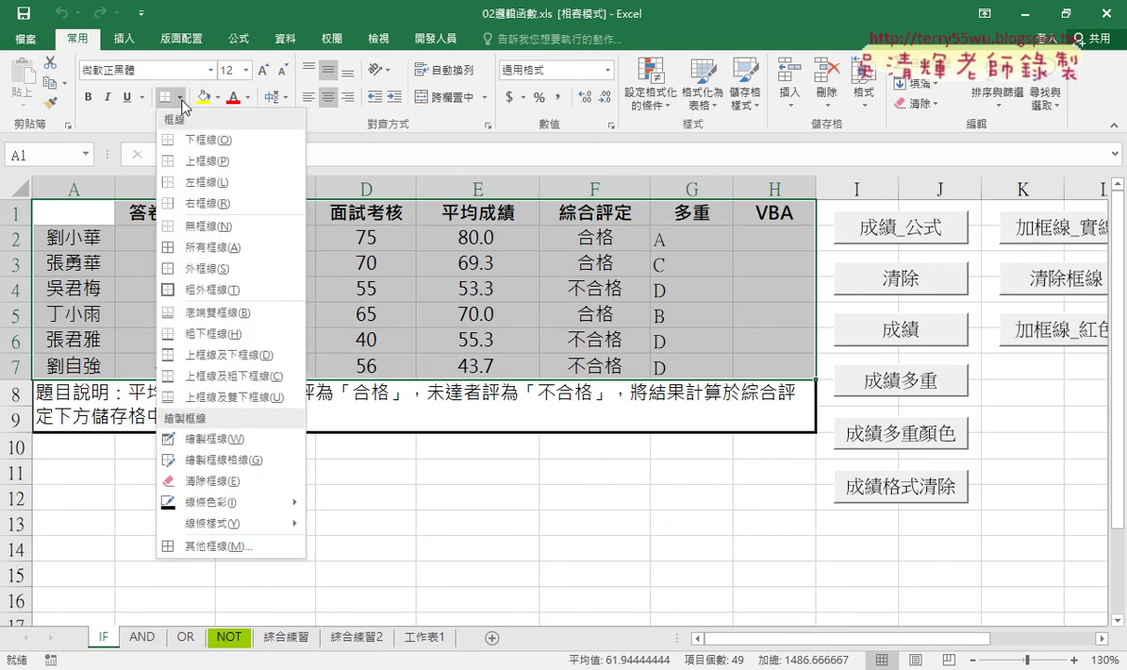
left_click(210, 548)
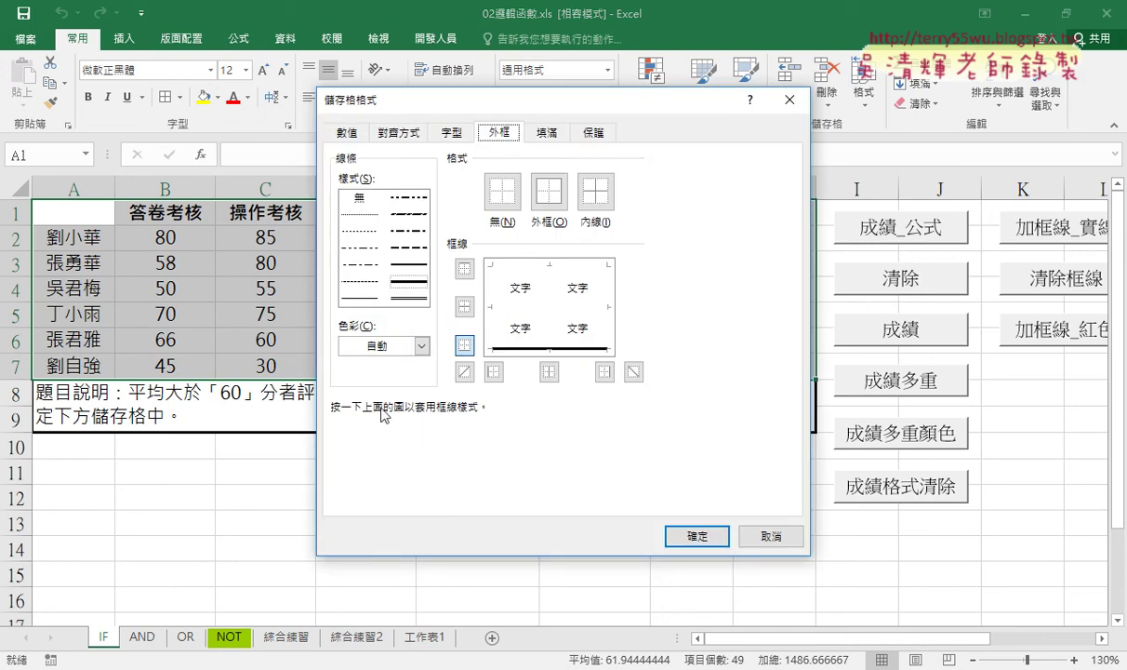
left_click(421, 345)
left_click(361, 504)
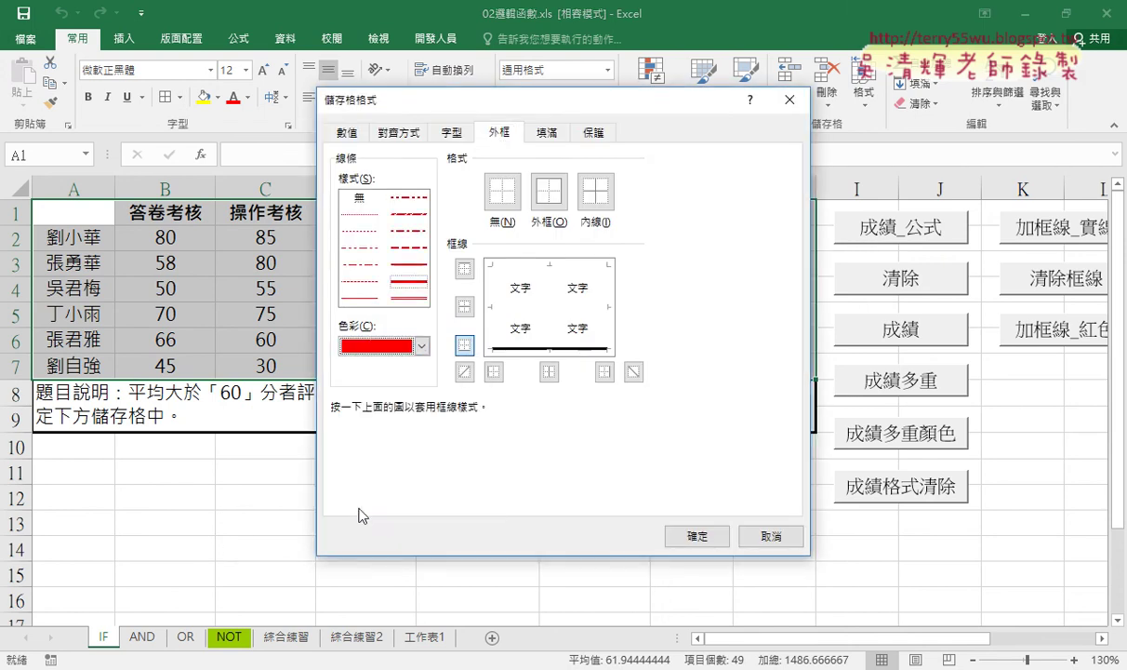
left_click(554, 195)
left_click(593, 206)
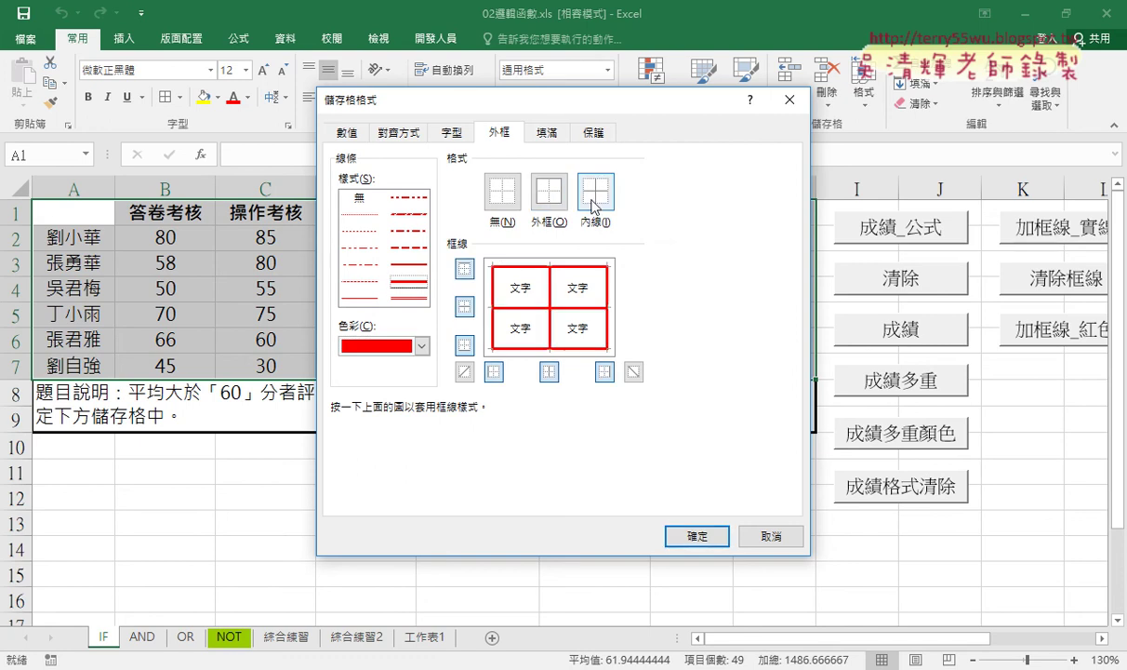
left_click(359, 297)
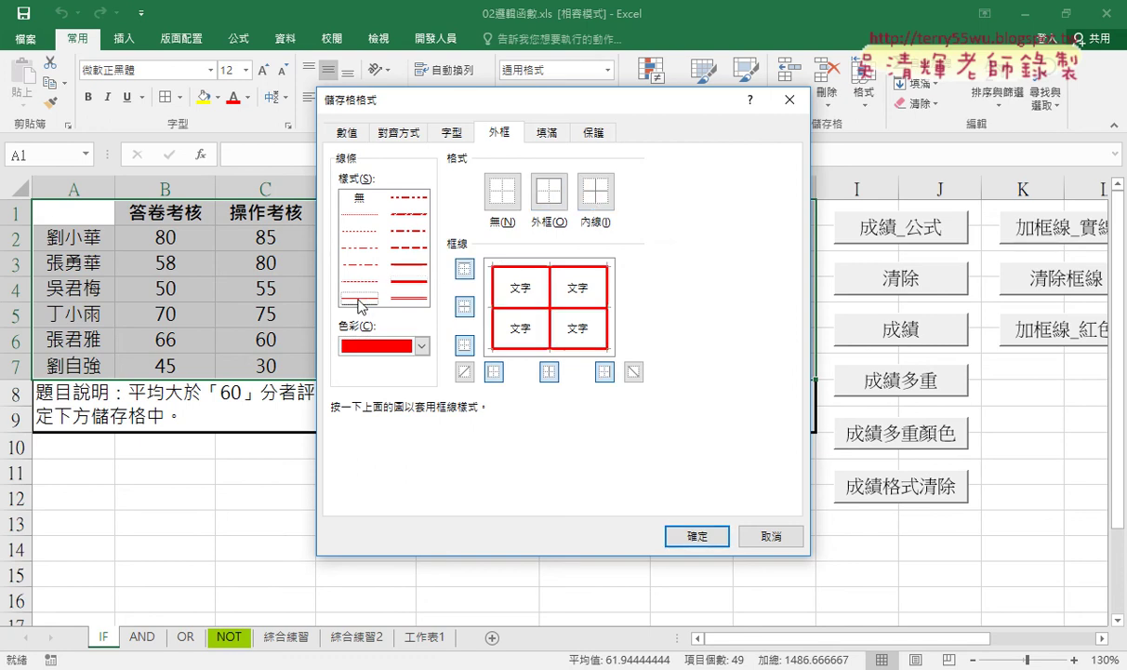
left_click(554, 195)
left_click(593, 191)
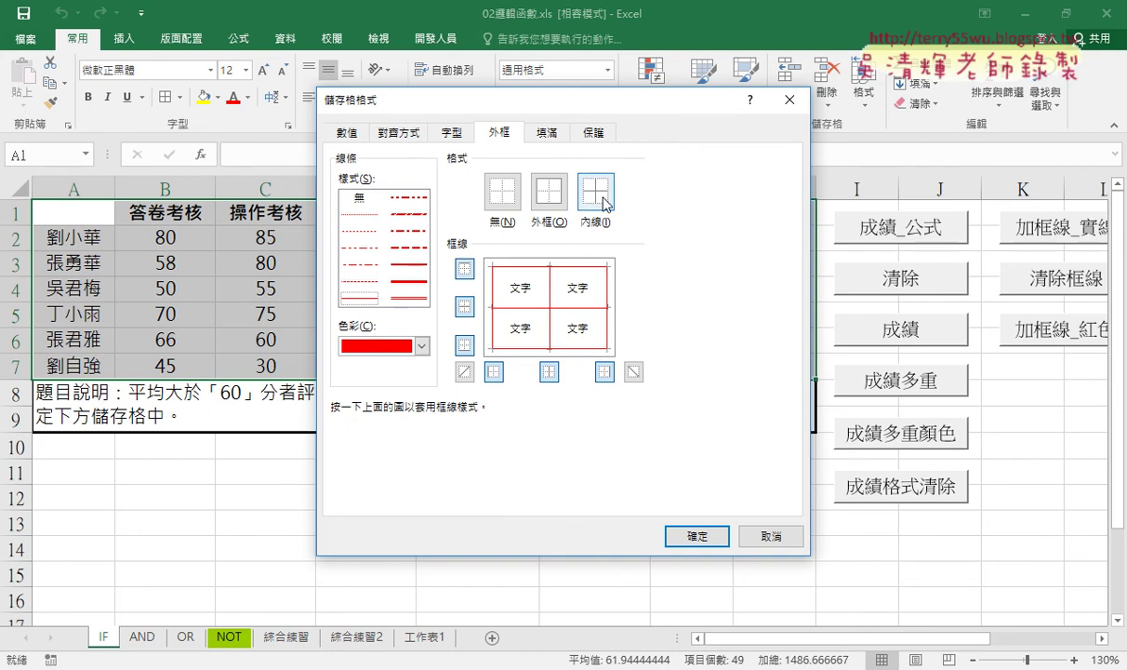
left_click(695, 535)
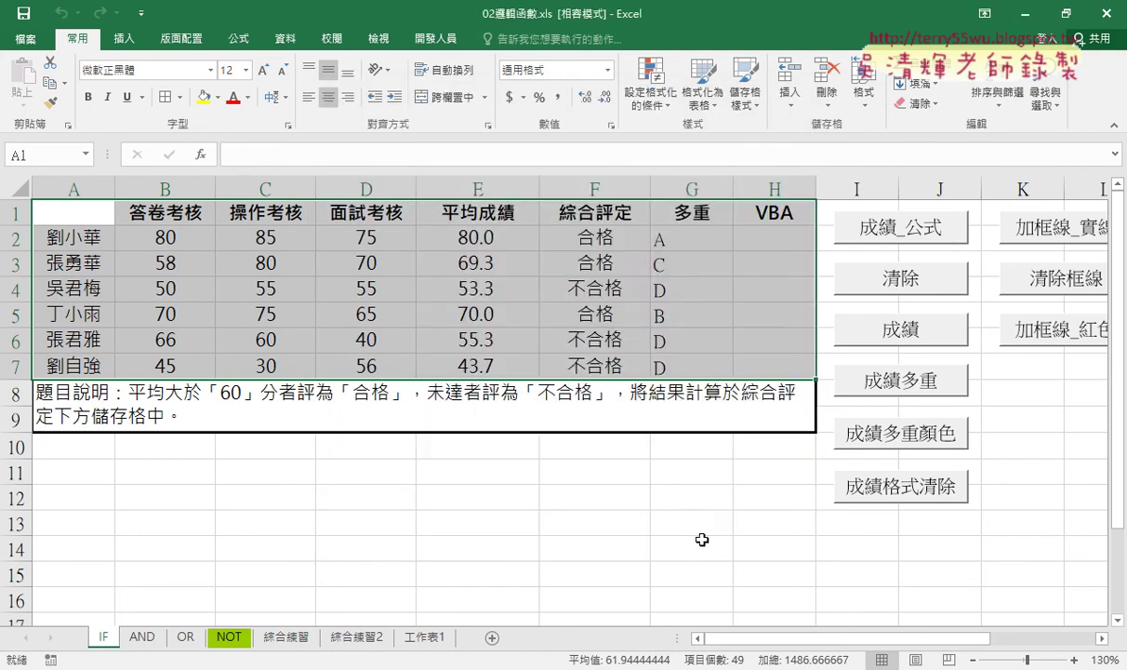
left_click(595, 571)
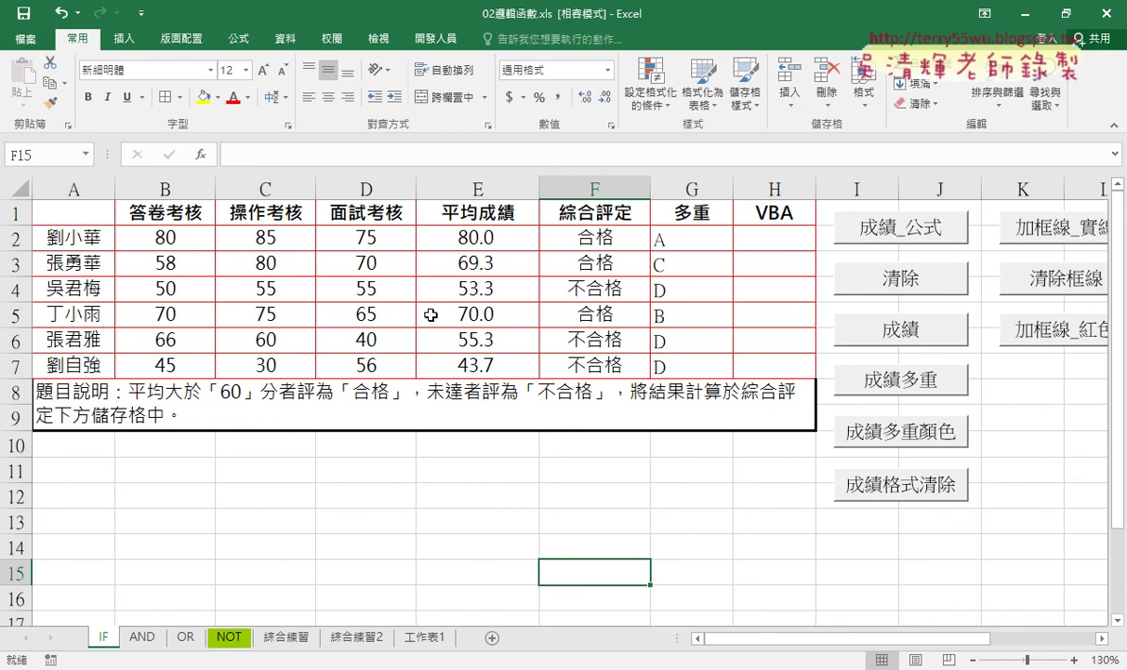
- Select A1:H7 and alternate the 清除框線 and 加框線_實線 buttons, ending with borders cleared
mouse_move(87, 209)
left_mouse_down()
mouse_move(591, 348)
mouse_move(772, 363)
left_mouse_up()
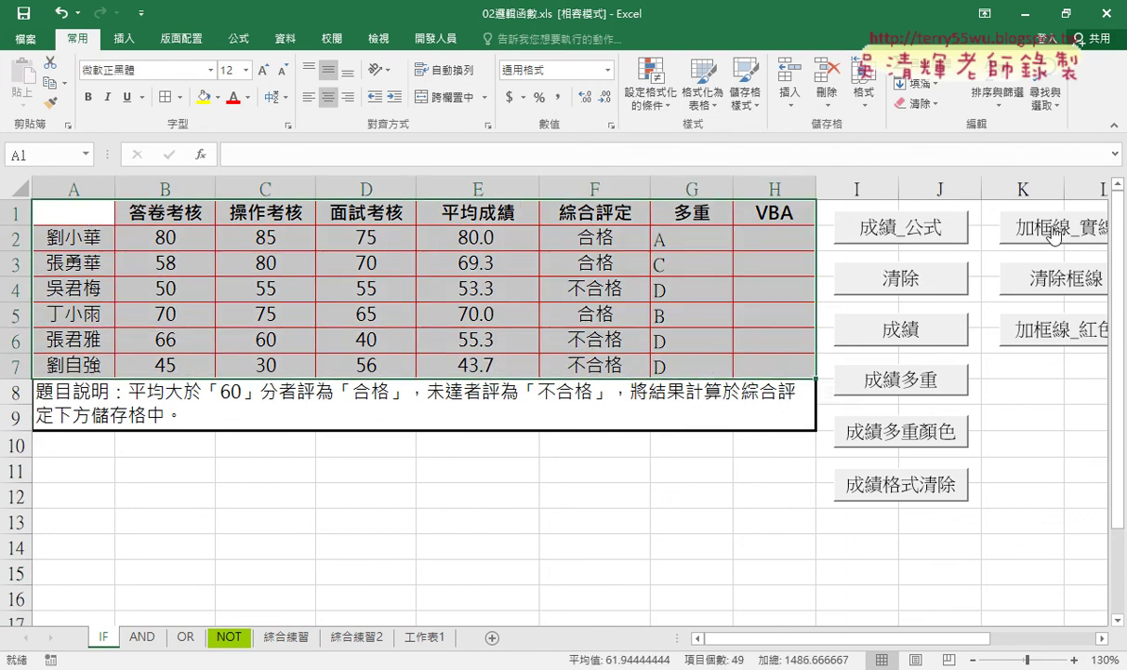
left_click(1061, 290)
left_click(1004, 226)
left_click(1048, 288)
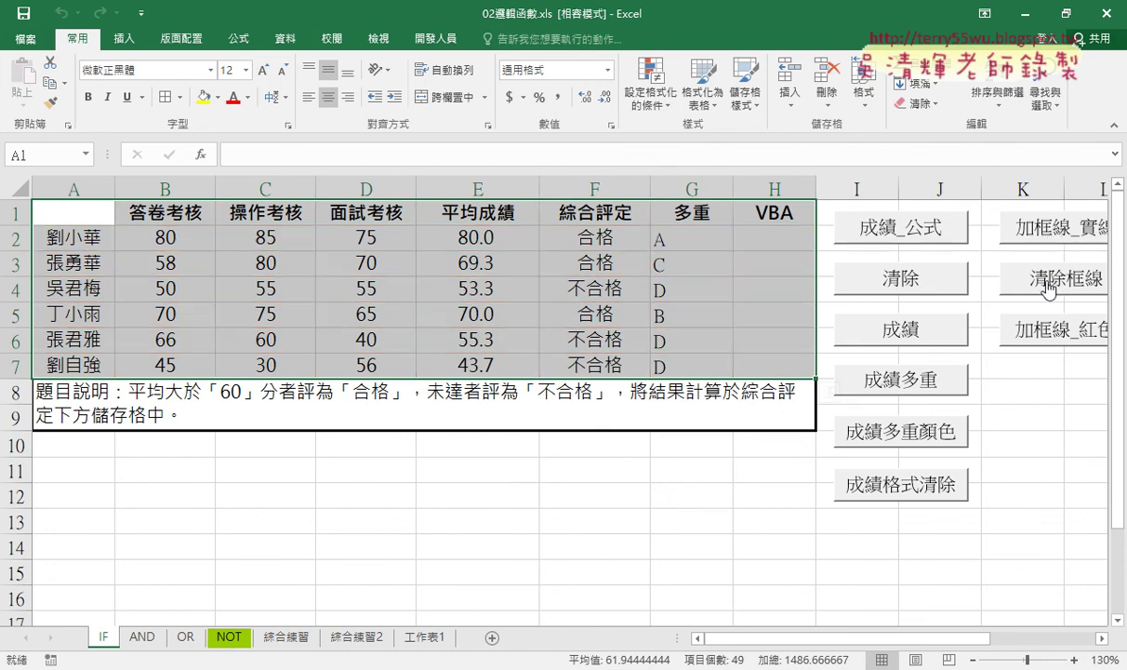
left_click(1002, 226)
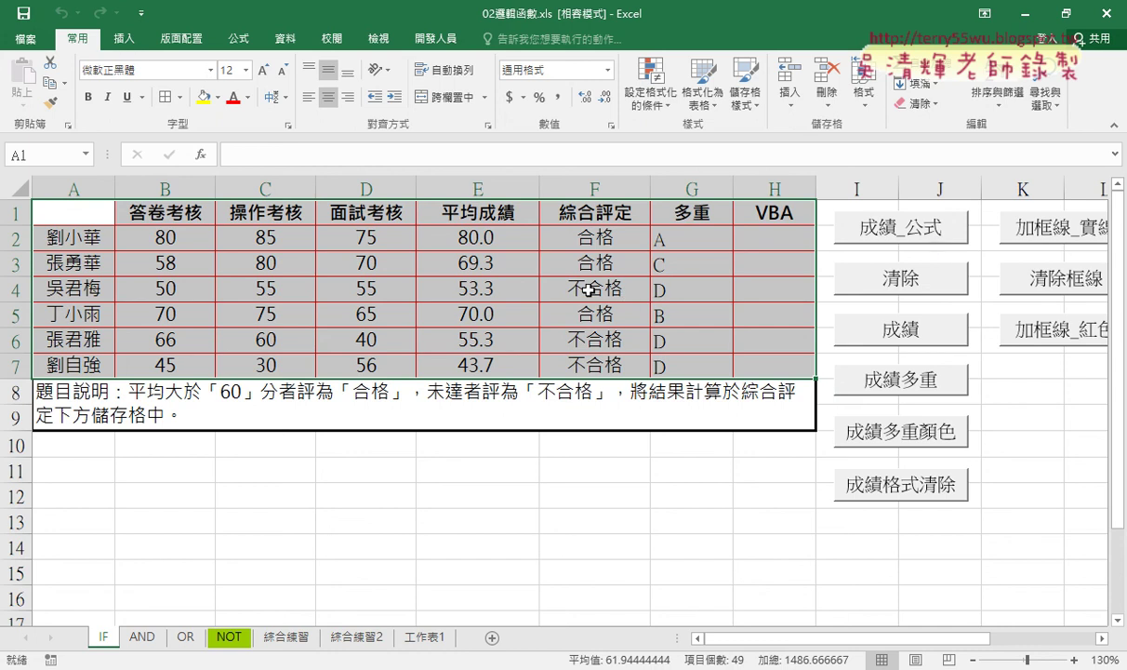
left_click(1048, 289)
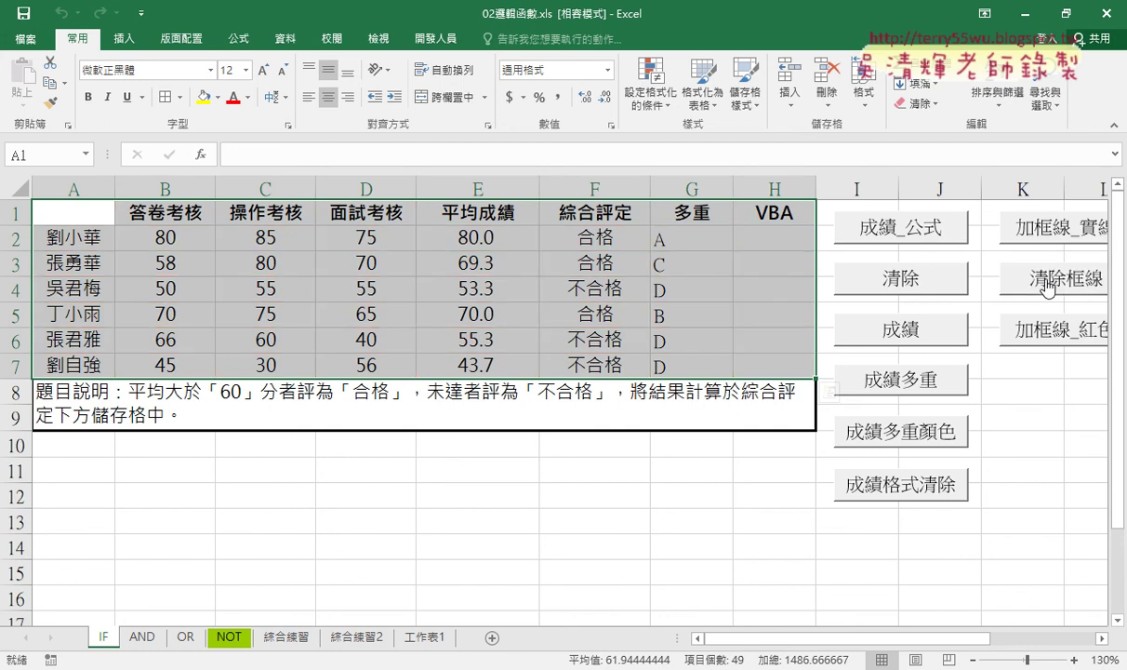
left_click(1002, 228)
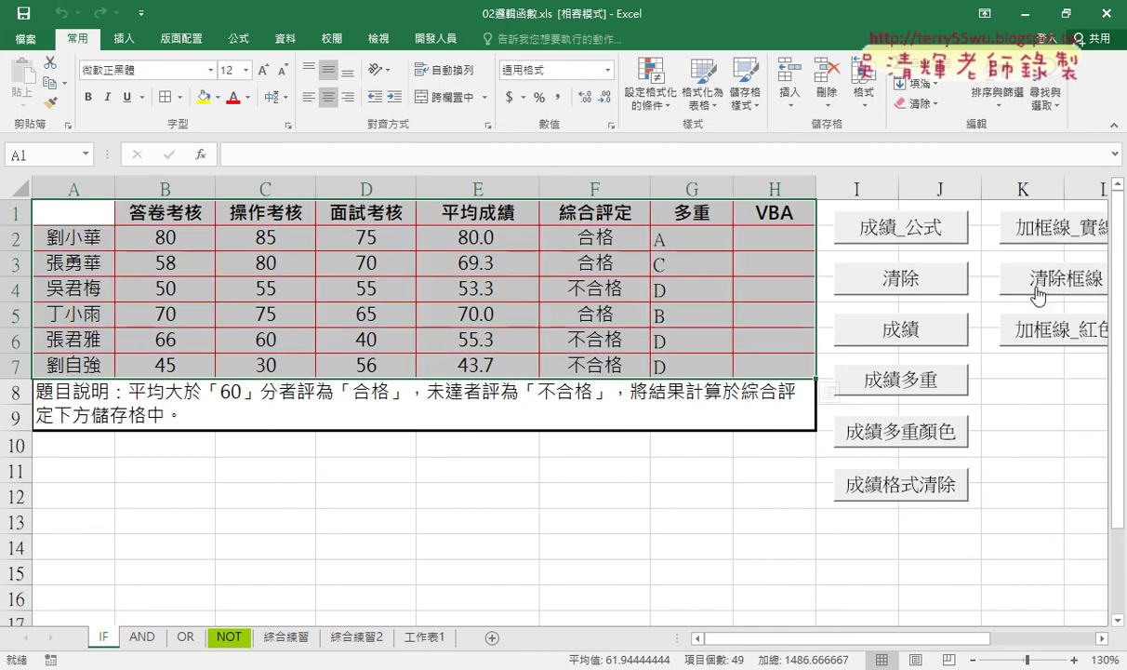
left_click(1037, 288)
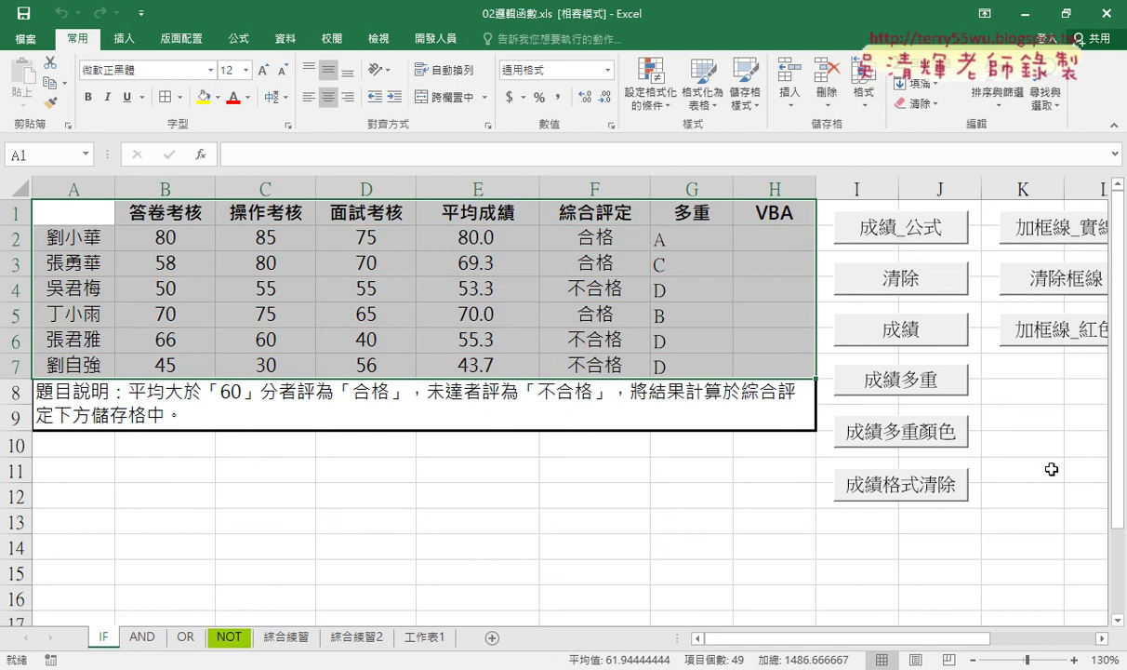
- Zoom the sheet to 110% and run the 加框線_實線紅色 macro to redraw thin red borders on A1:H7
left_click(993, 443)
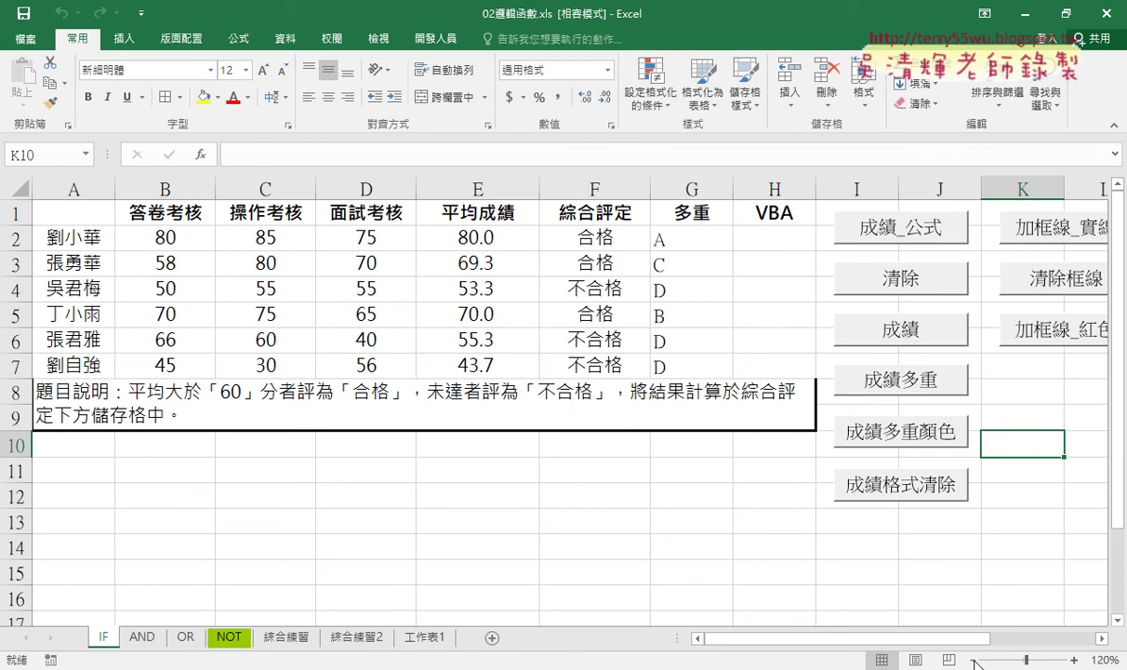
left_click(974, 660)
left_click(939, 416)
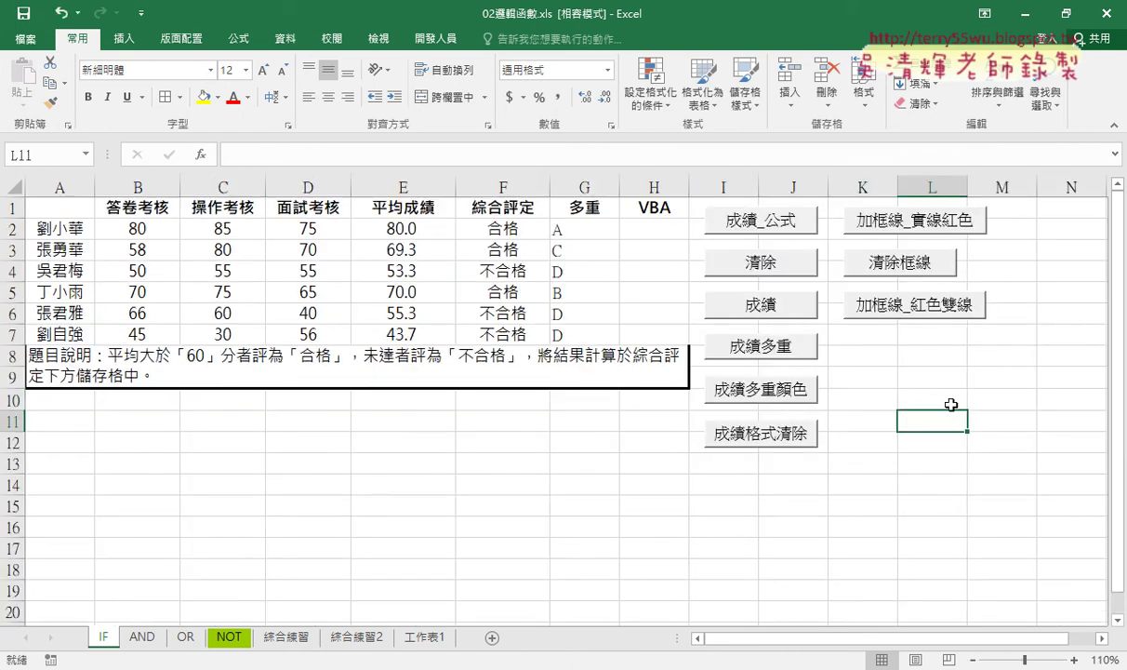
left_click(930, 223)
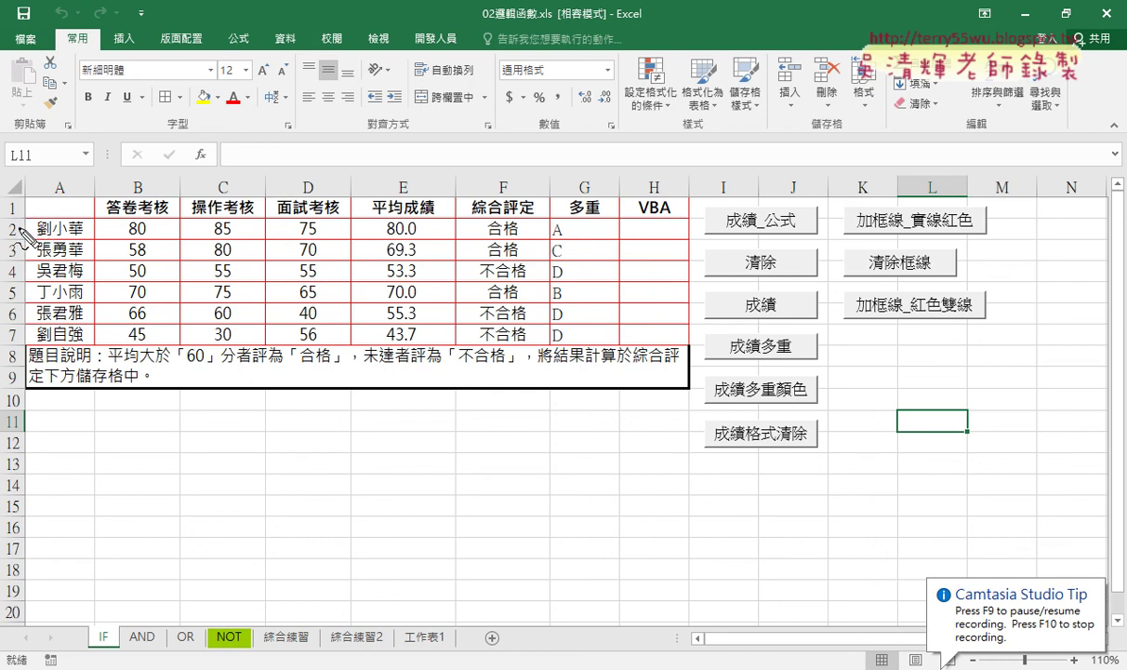
left_click_drag(35, 226, 690, 234)
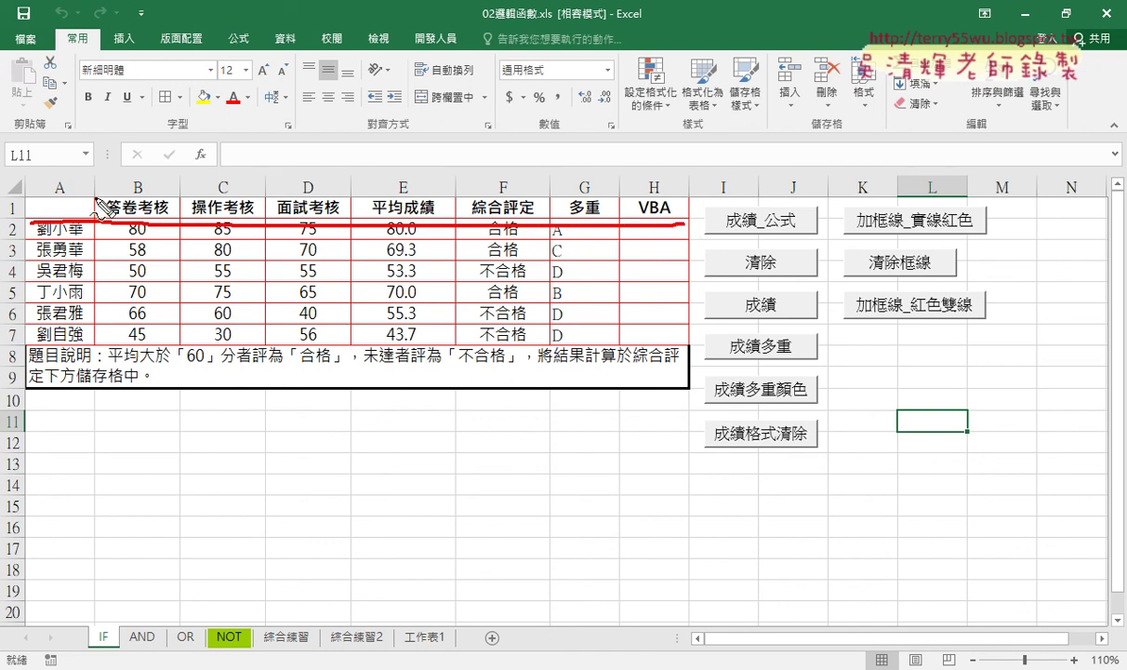
left_click_drag(97, 198, 109, 340)
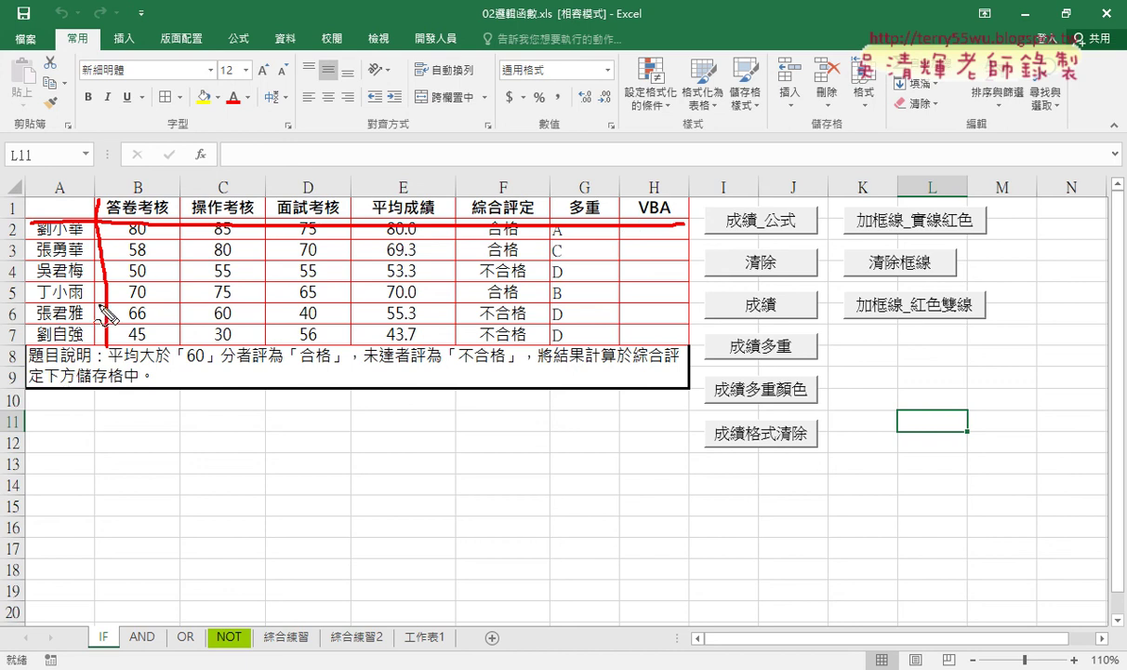
key("Escape")
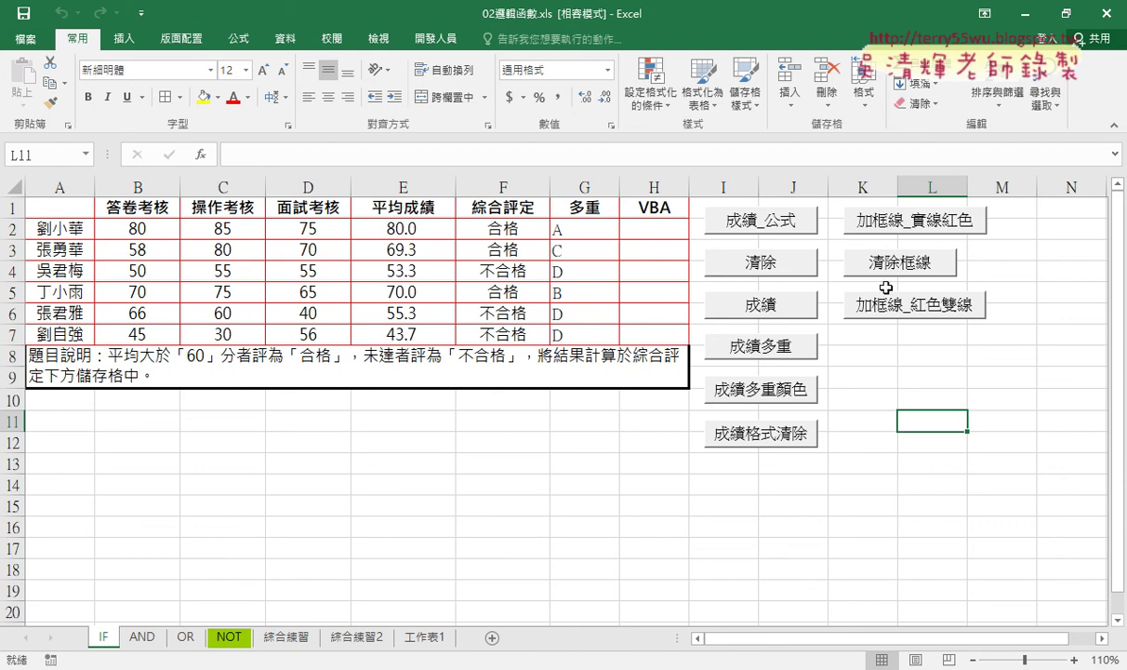
- Run the 加框線_紅色雙線 macro button on the grade table, then check the Borders dropdown
left_click(934, 312)
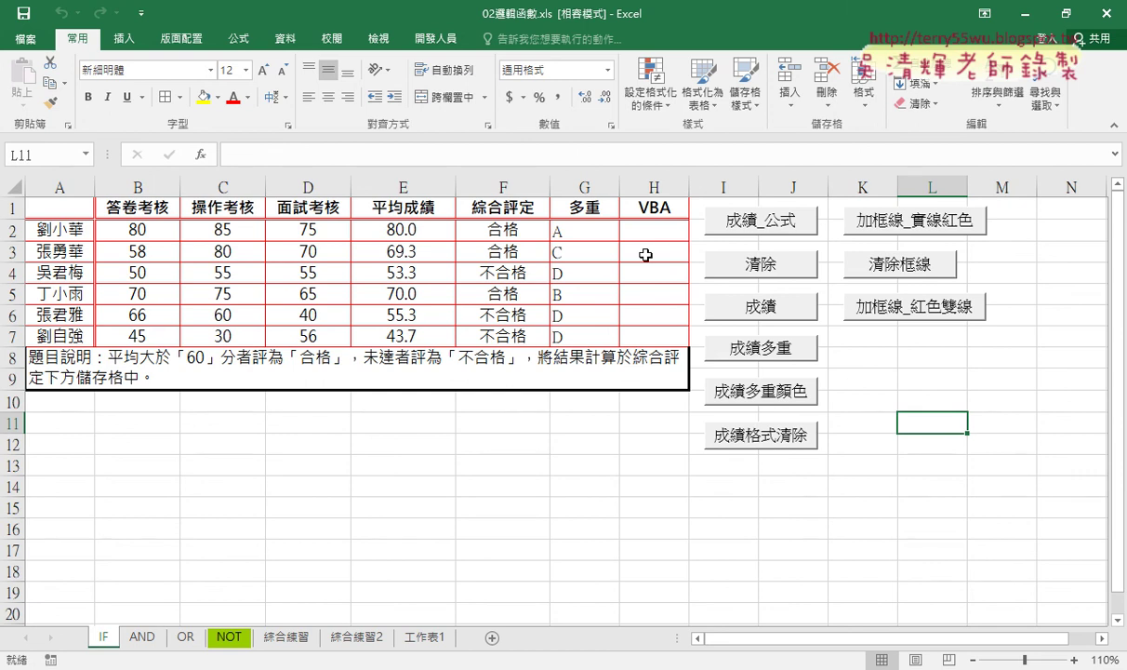
left_click(181, 98)
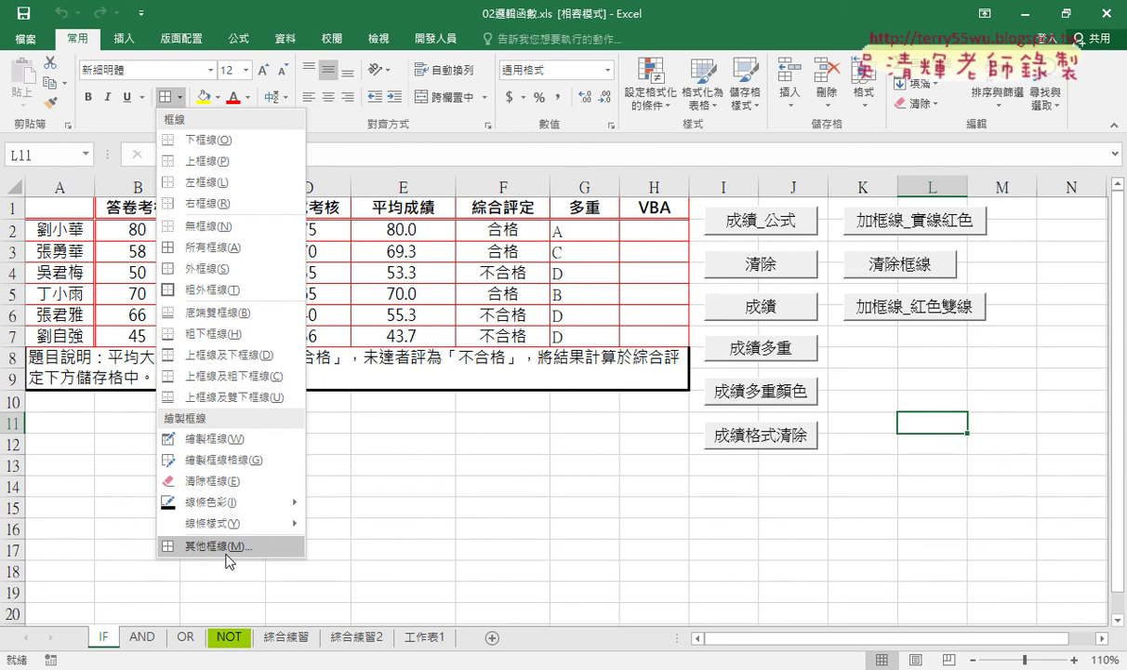
key("Escape")
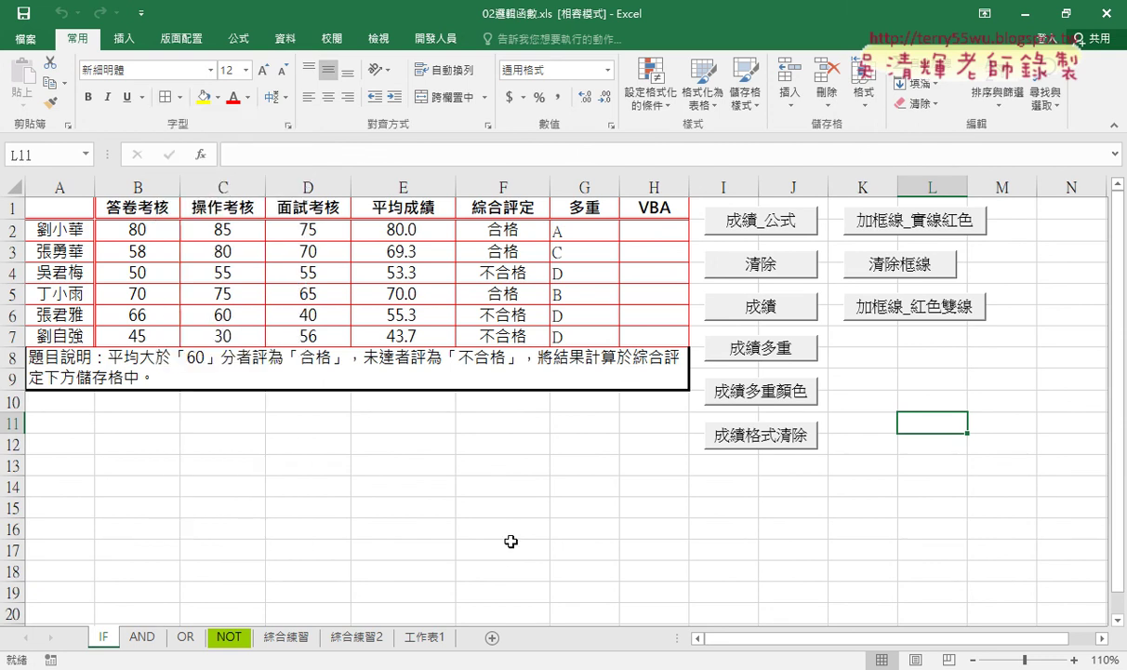
left_click(928, 271)
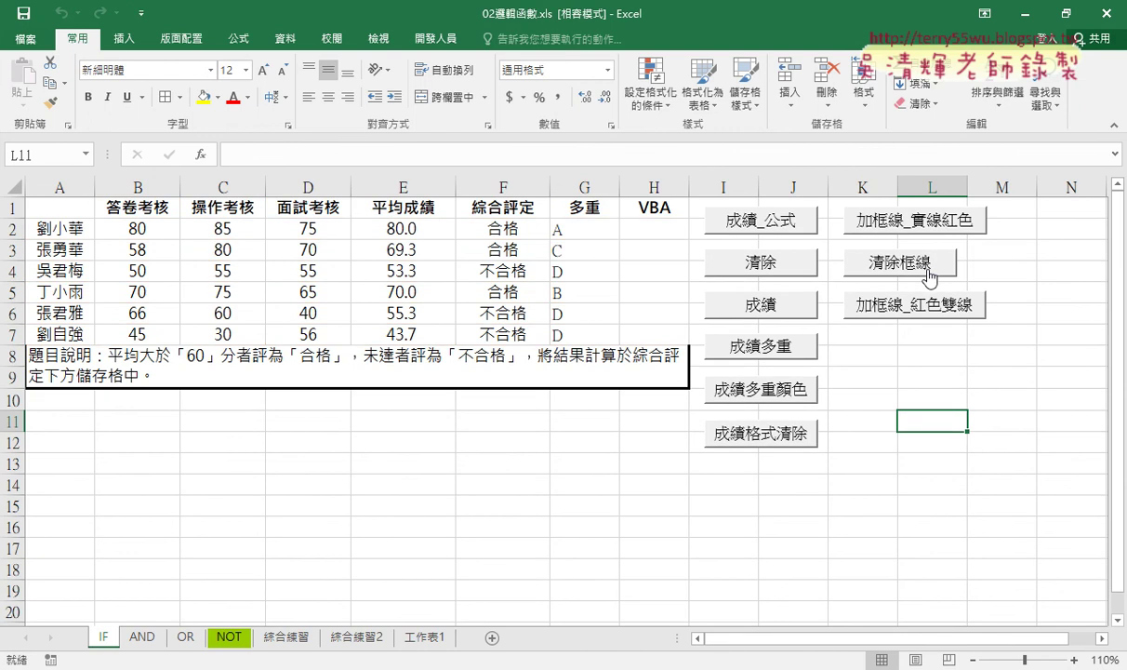
left_click(935, 227)
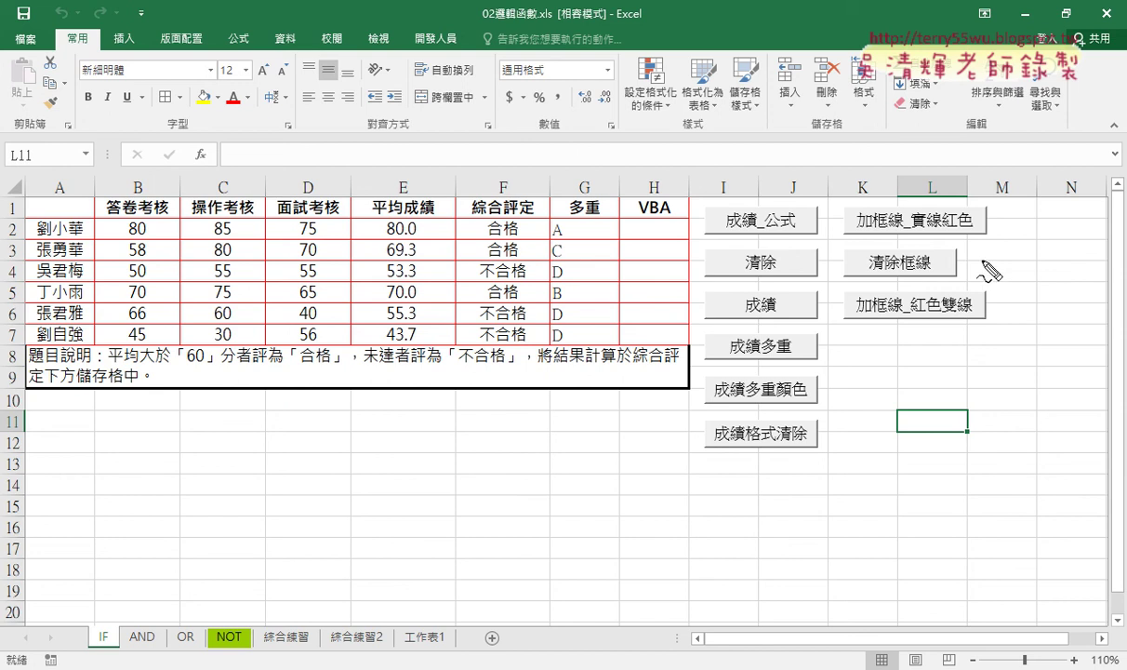
mouse_move(1000, 276)
left_mouse_down()
mouse_move(841, 180)
mouse_move(963, 279)
left_mouse_up()
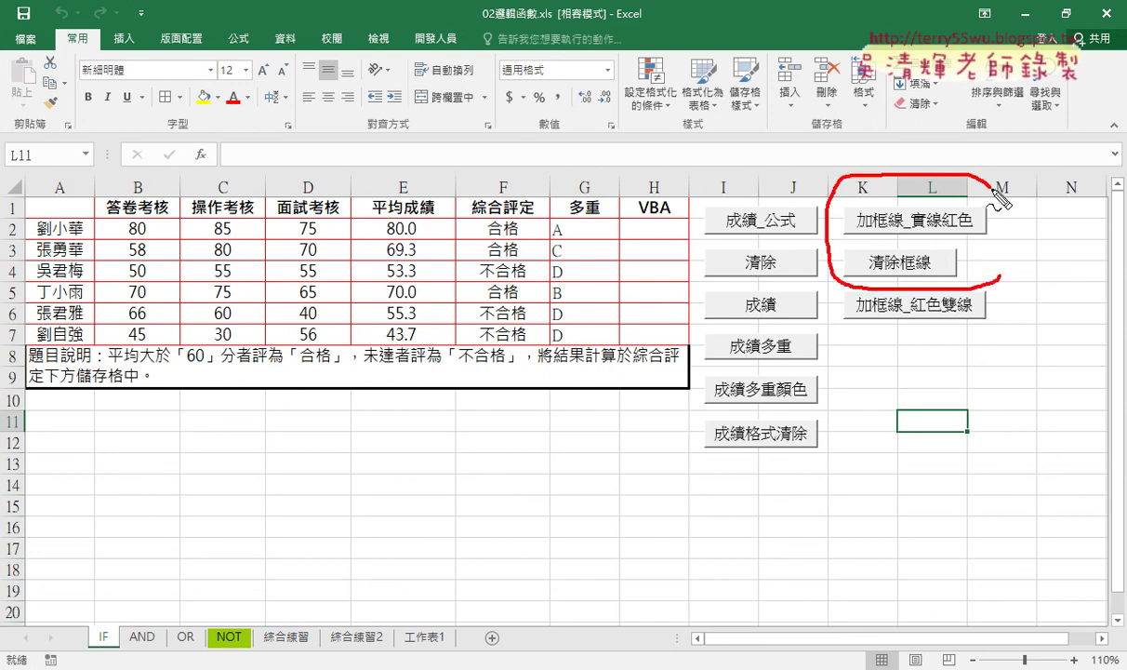
left_click_drag(860, 226, 977, 226)
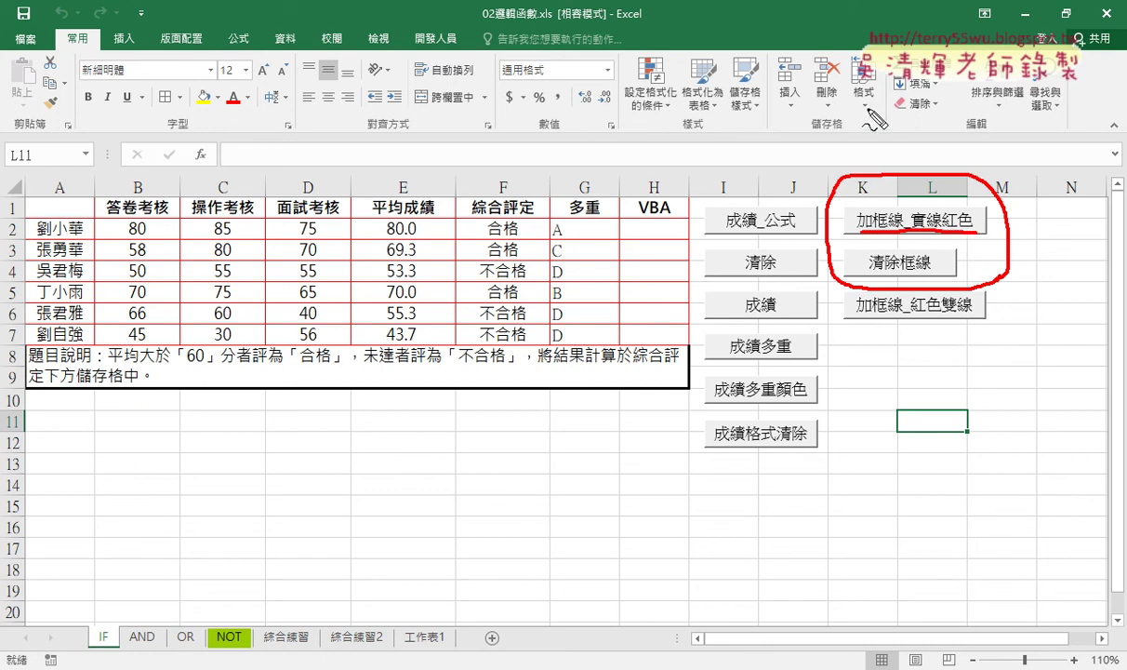
mouse_move(877, 110)
left_mouse_down()
mouse_move(859, 136)
mouse_move(958, 146)
left_mouse_up()
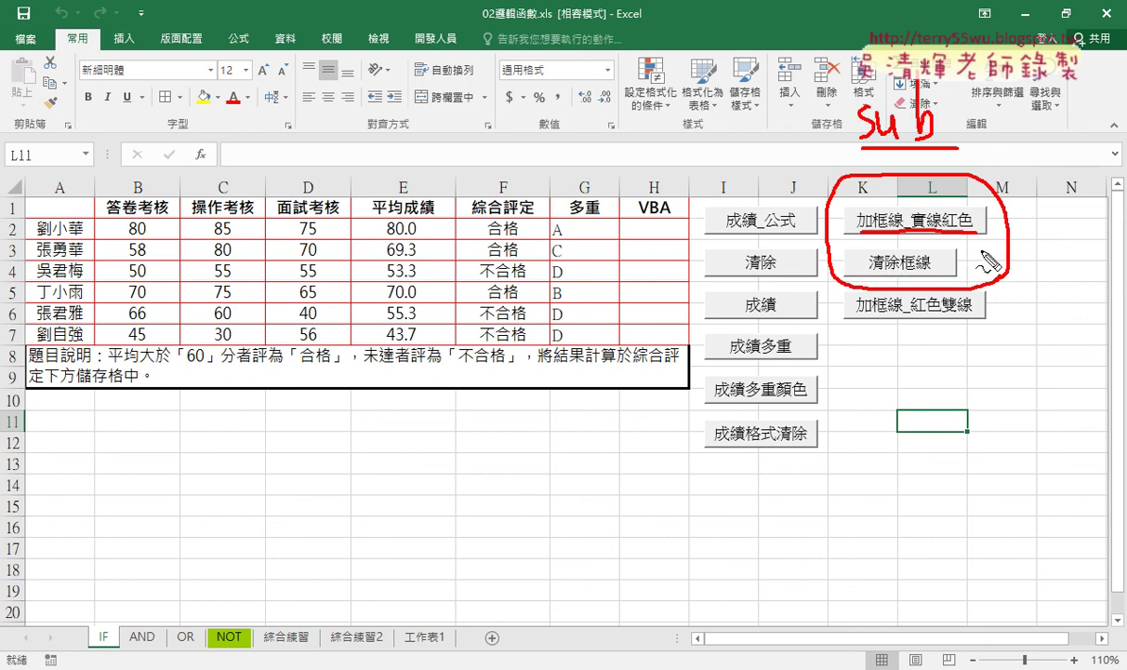
key("Escape")
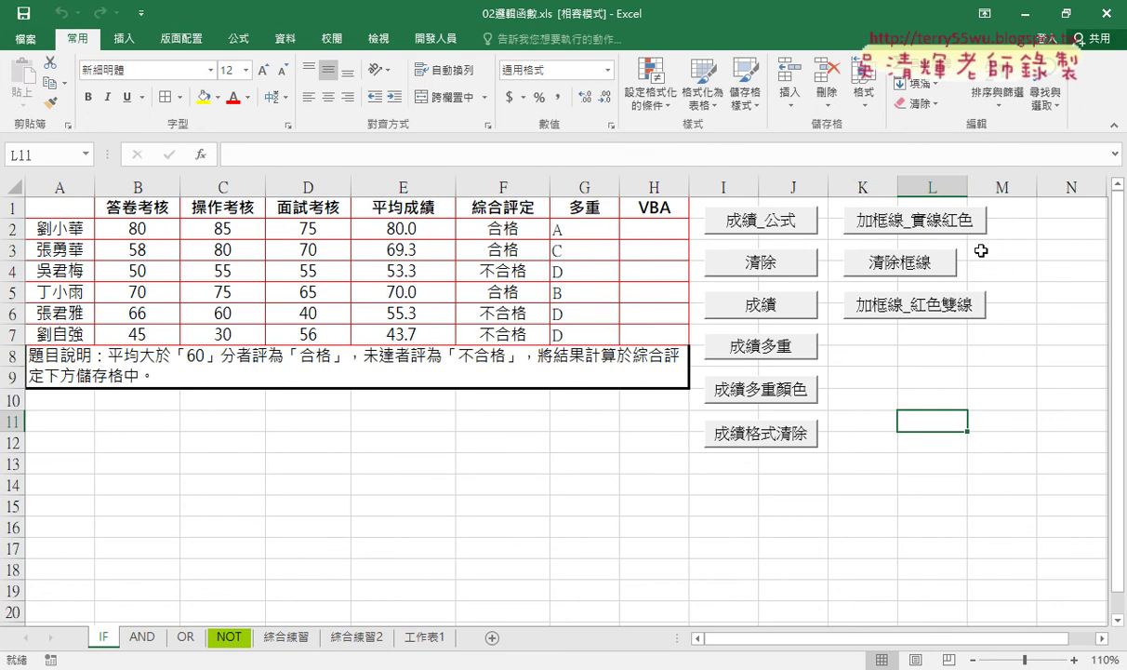
- Launch the Visual Basic editor from the Developer tab, widen the project pane, and open Module1
left_click(436, 38)
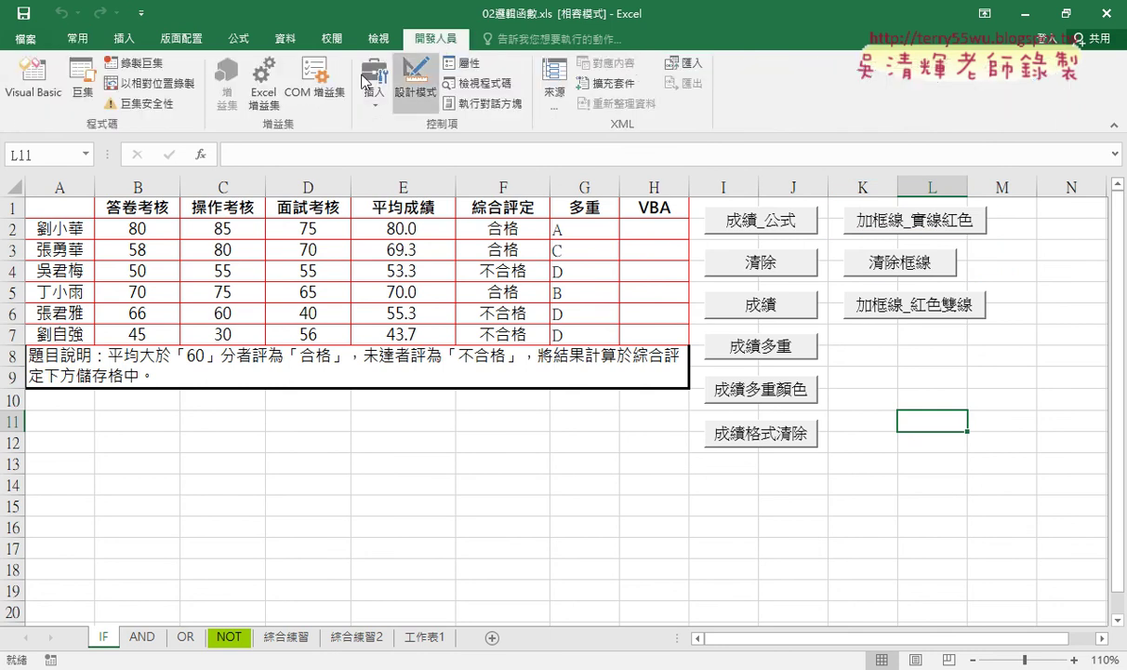
left_click(40, 89)
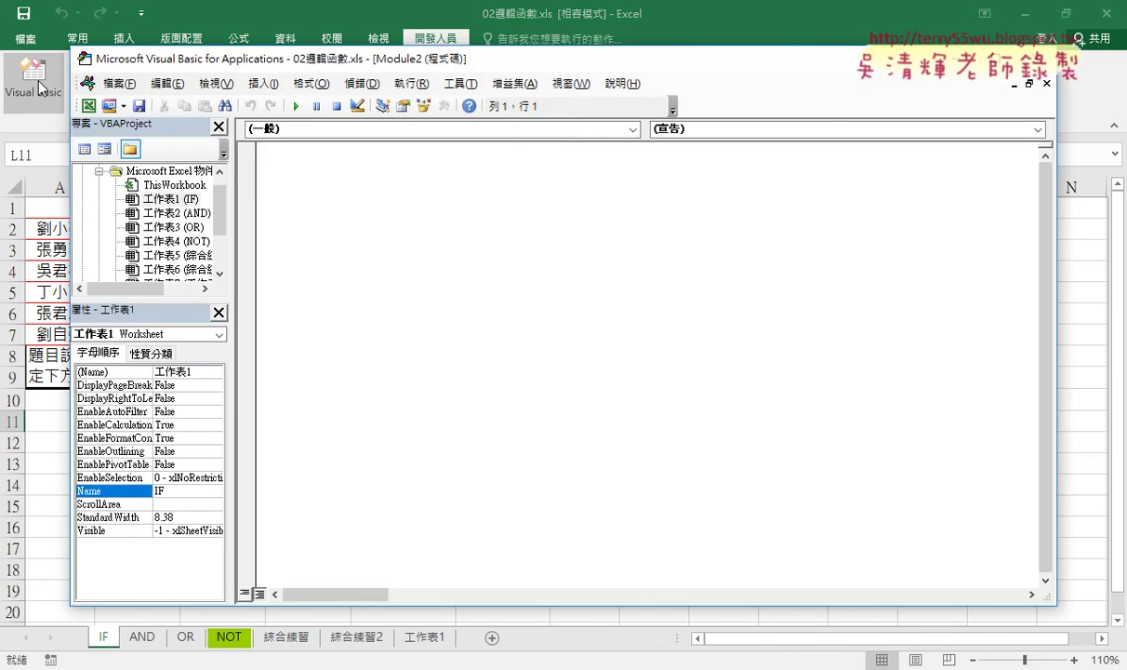
left_click_drag(165, 299, 197, 393)
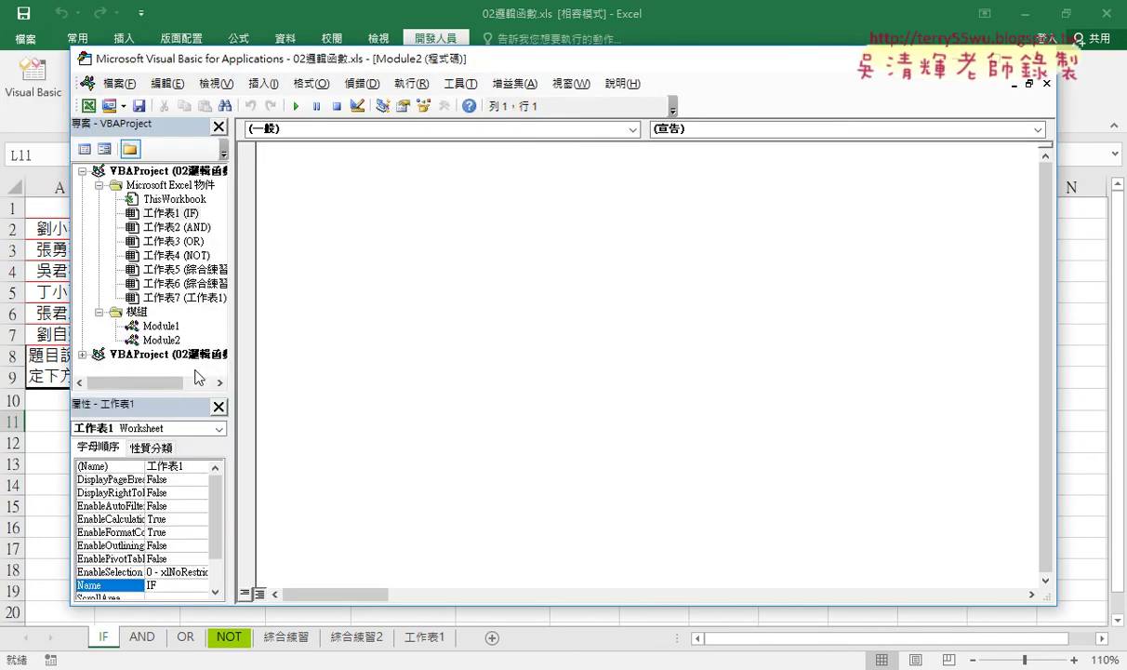
mouse_move(233, 278)
left_mouse_down()
mouse_move(336, 305)
mouse_move(403, 307)
left_mouse_up()
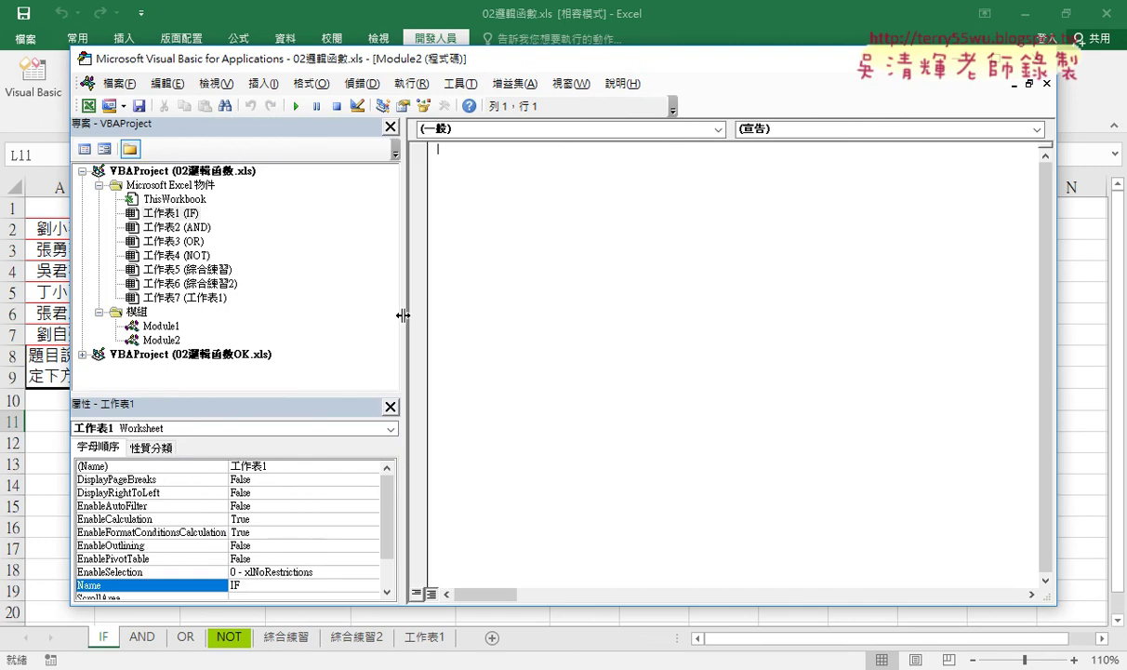
double_click(170, 340)
double_click(160, 326)
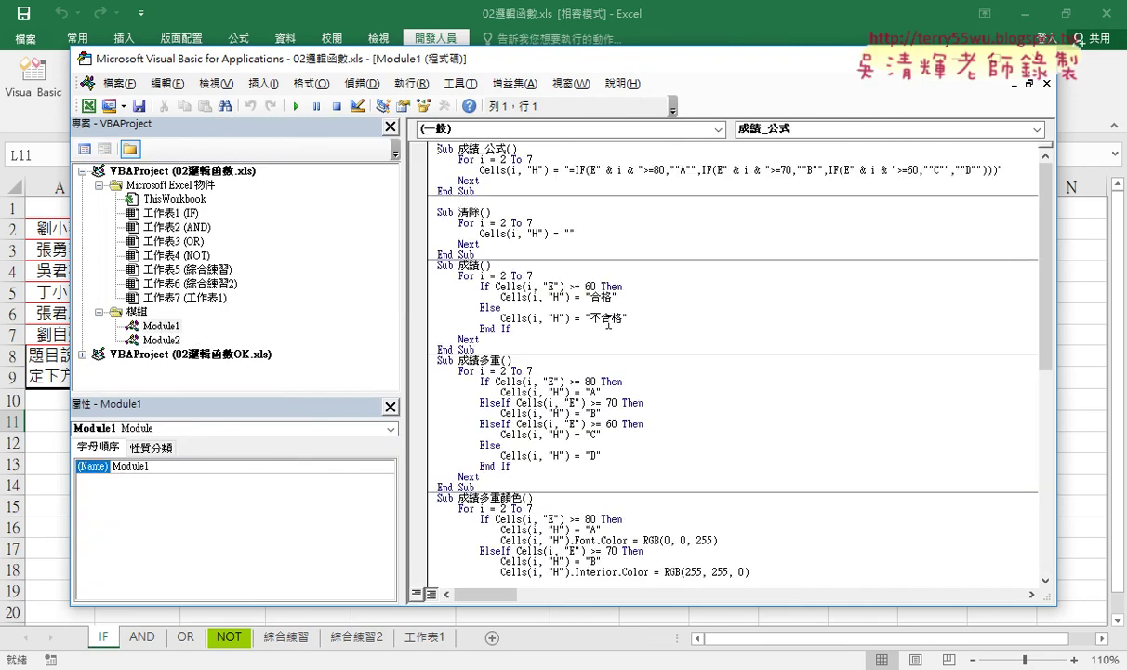
- Scroll to the border subs and select the red-border macro name and the 清除框線 LineStyle line
scroll(648, 317, "down", 4)
scroll(649, 317, "down", 5)
scroll(648, 318, "down", 4)
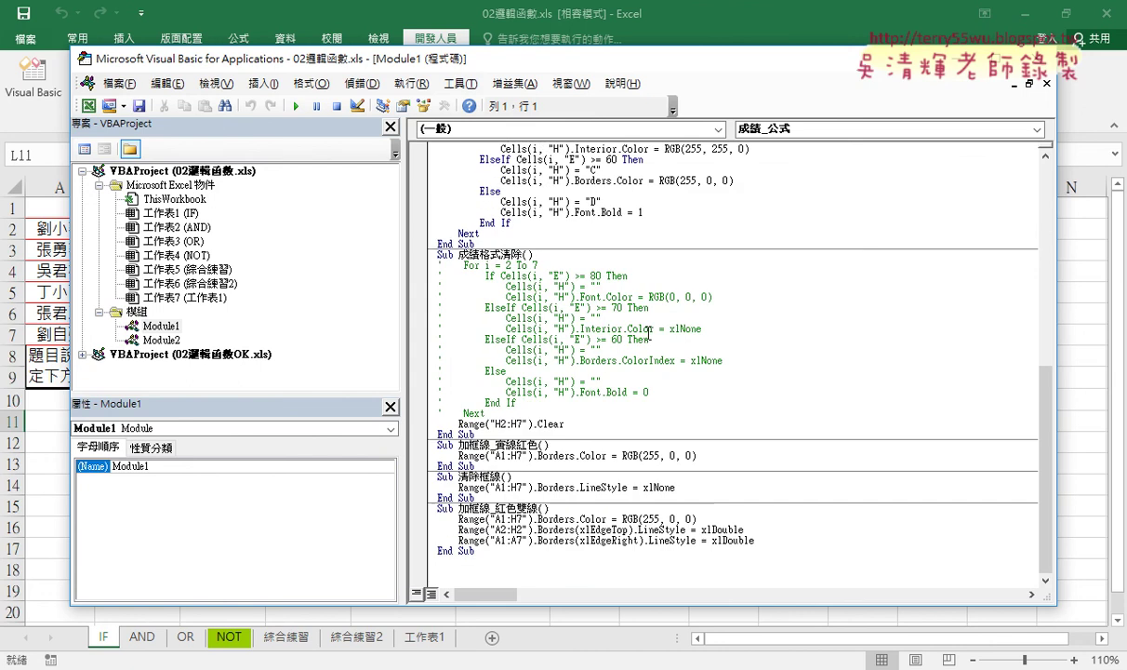
left_click(537, 447)
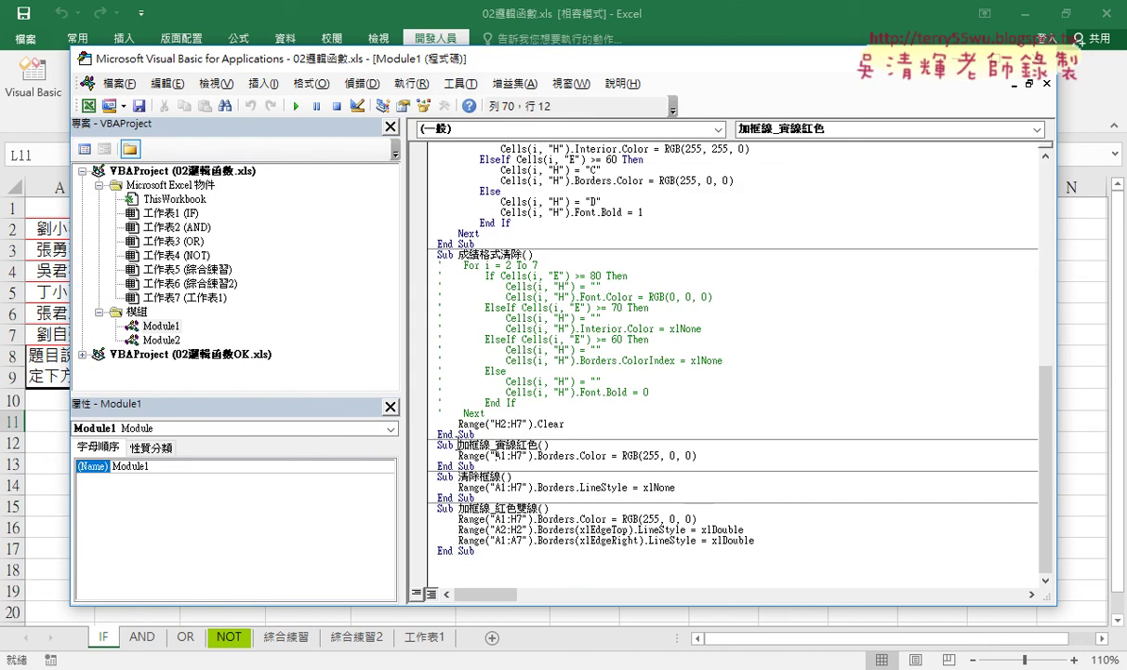
left_click_drag(458, 444, 539, 444)
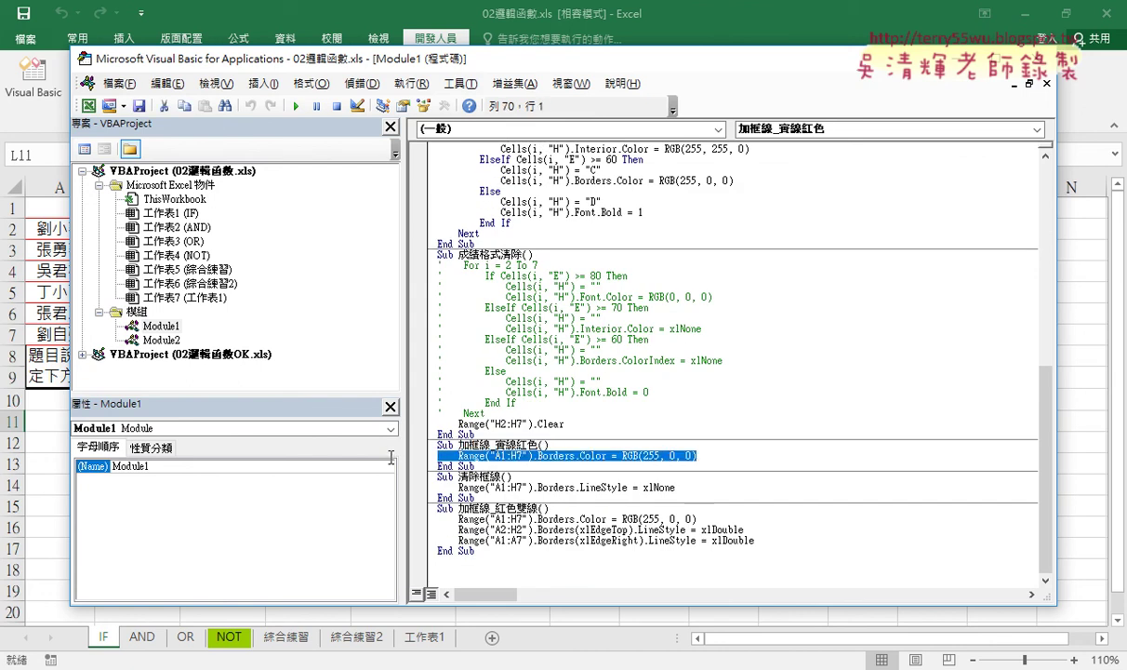
left_click_drag(676, 486, 628, 486)
key("shift+Home")
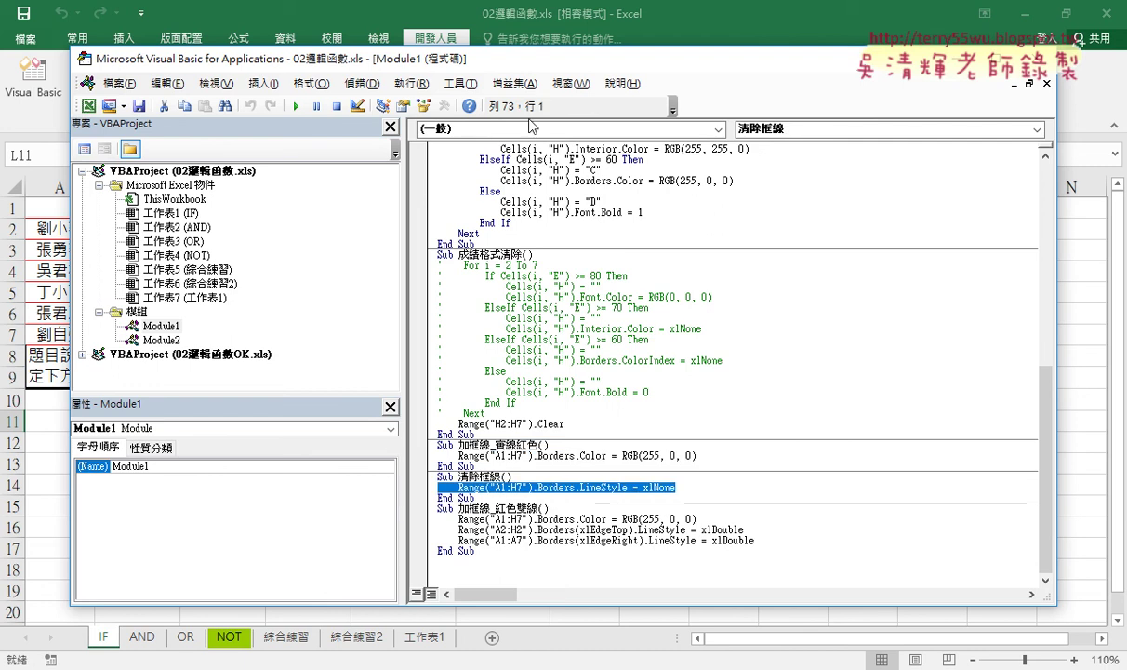
- Enlarge the code font size in the VBA Editor Format options
left_click(459, 83)
left_click(502, 174)
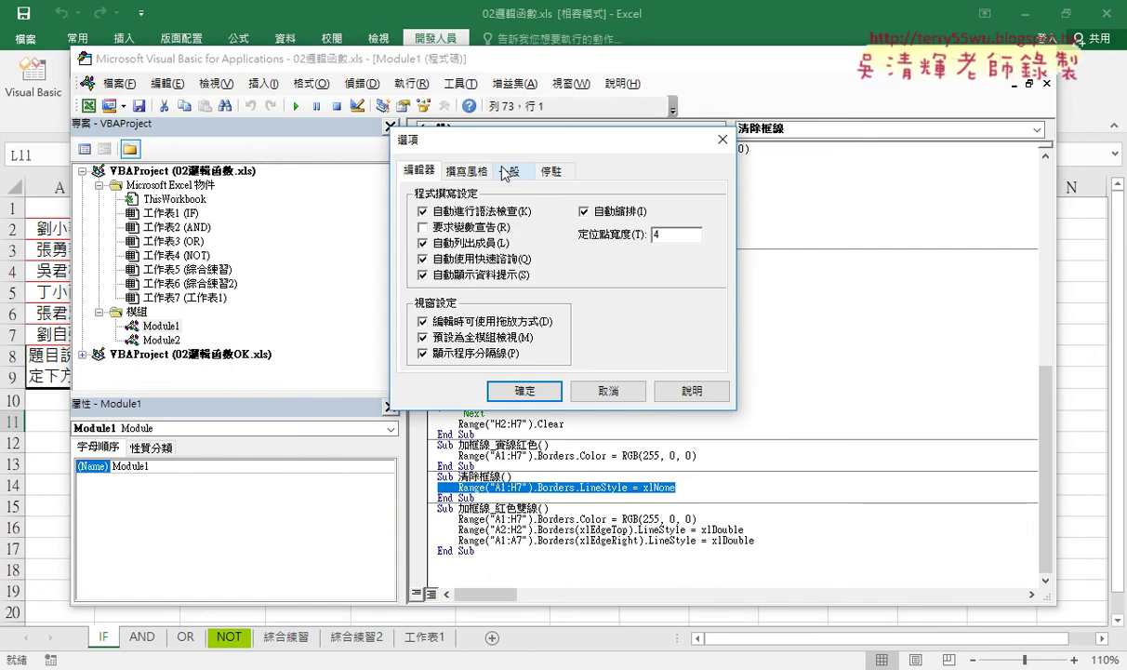
left_click(466, 170)
left_click(653, 251)
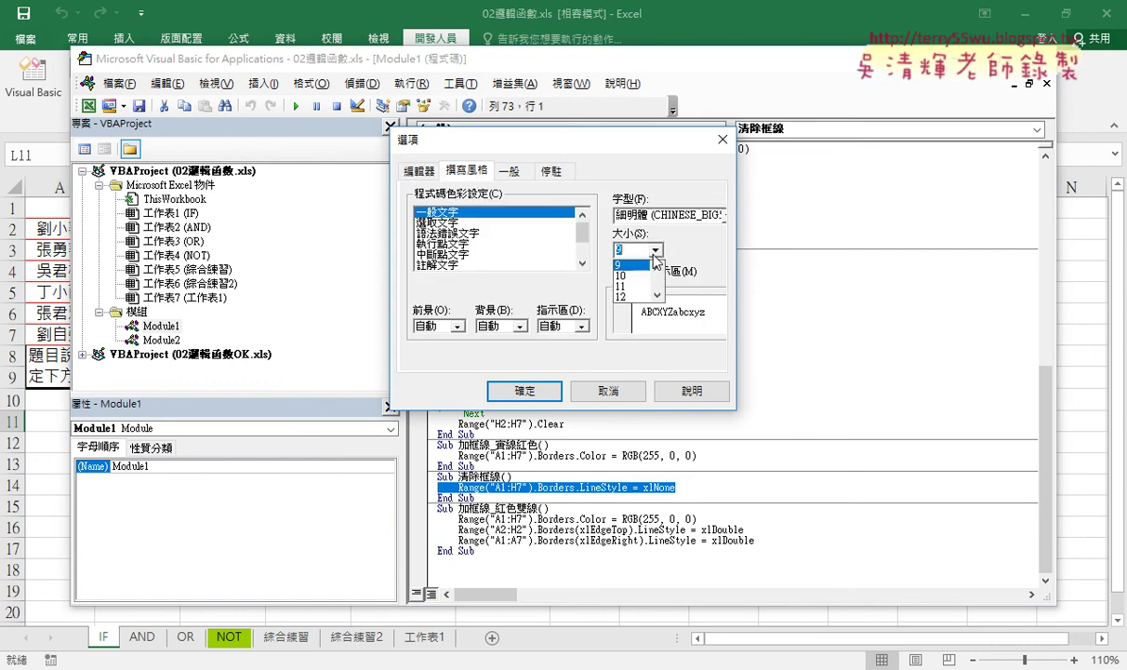
left_click(604, 287)
left_click(525, 391)
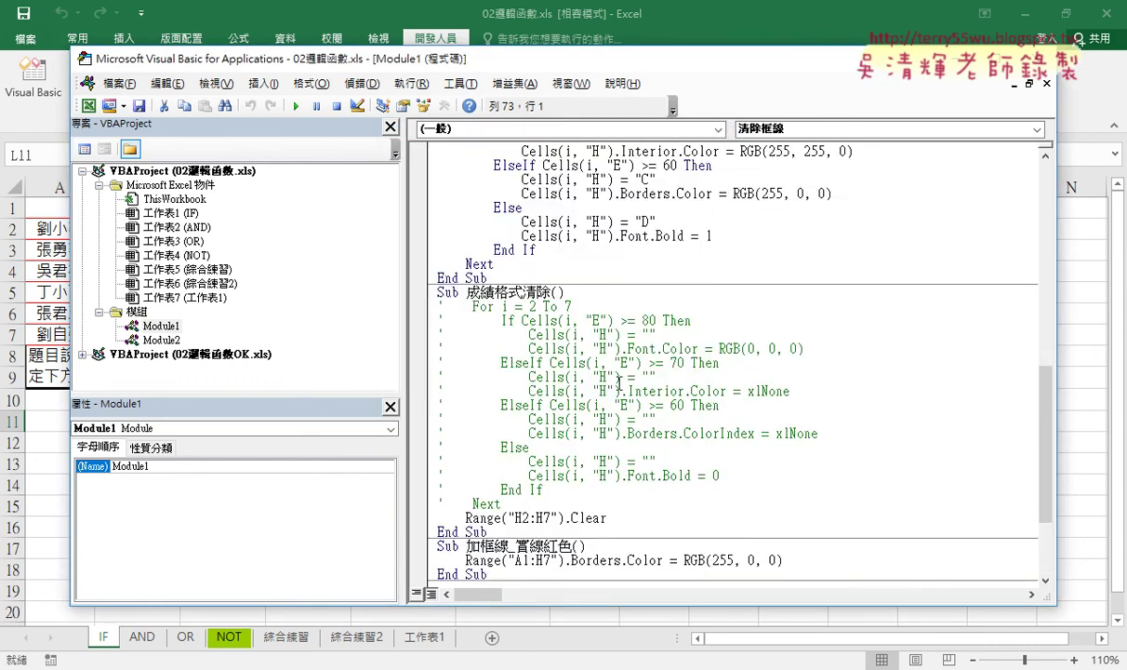
- Delete the three old border macros and start an empty Sub 加框線_實線紅色 procedure
scroll(795, 331, "down", 1)
scroll(942, 342, "down", 2)
left_click_drag(506, 545, 574, 405)
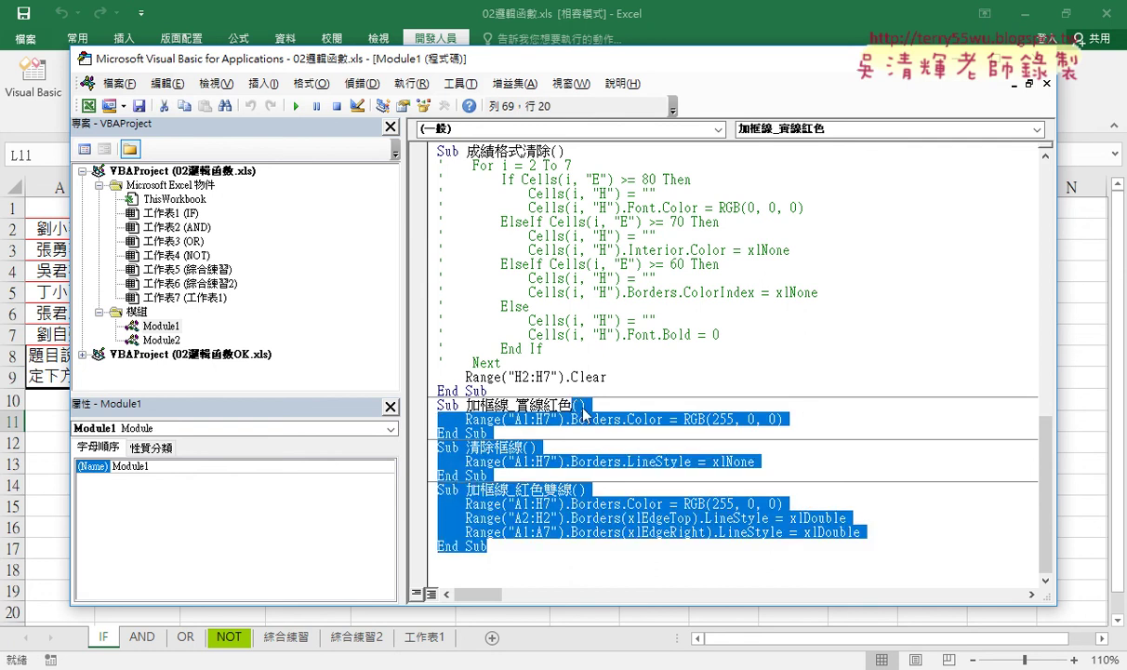
key("Delete")
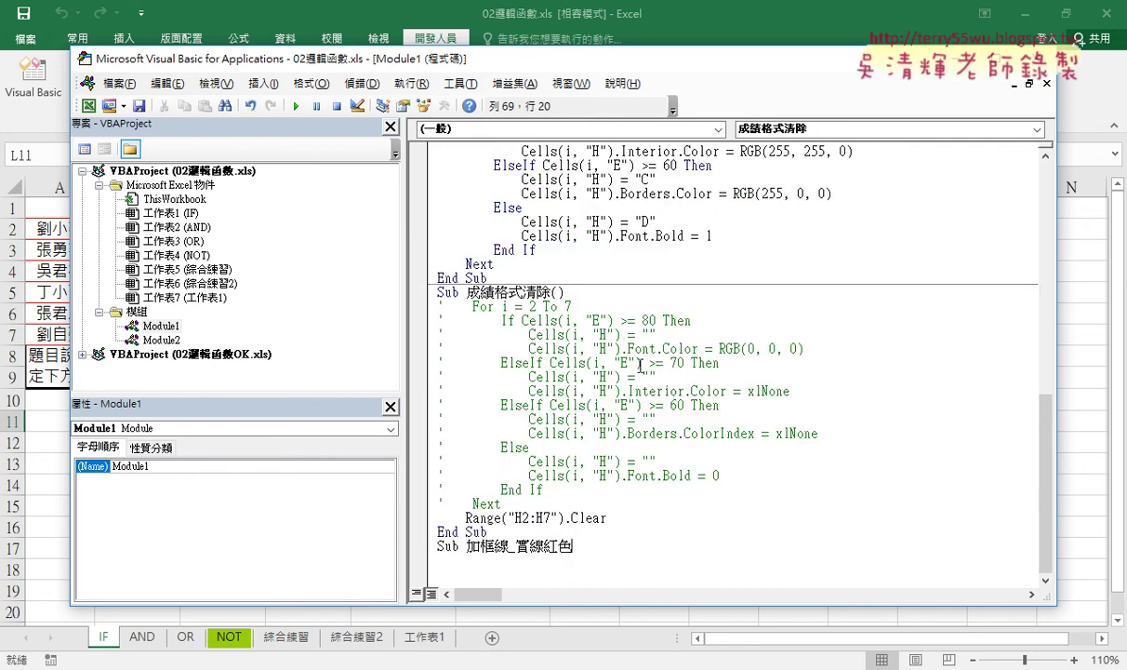
left_click_drag(1056, 377, 812, 394)
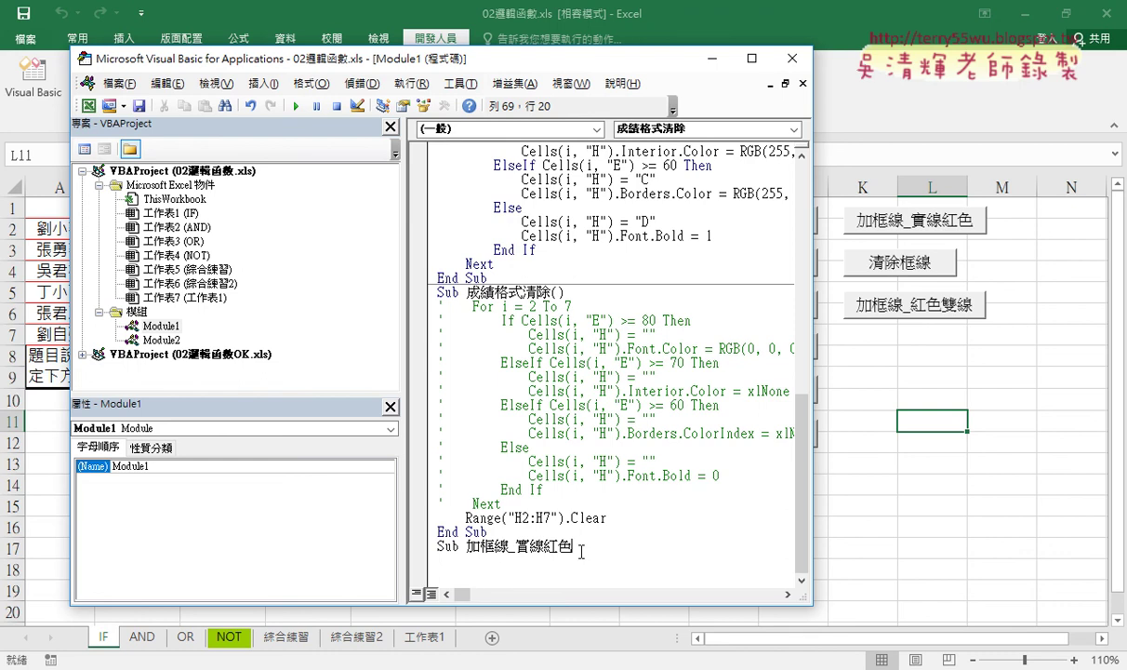
key("Return")
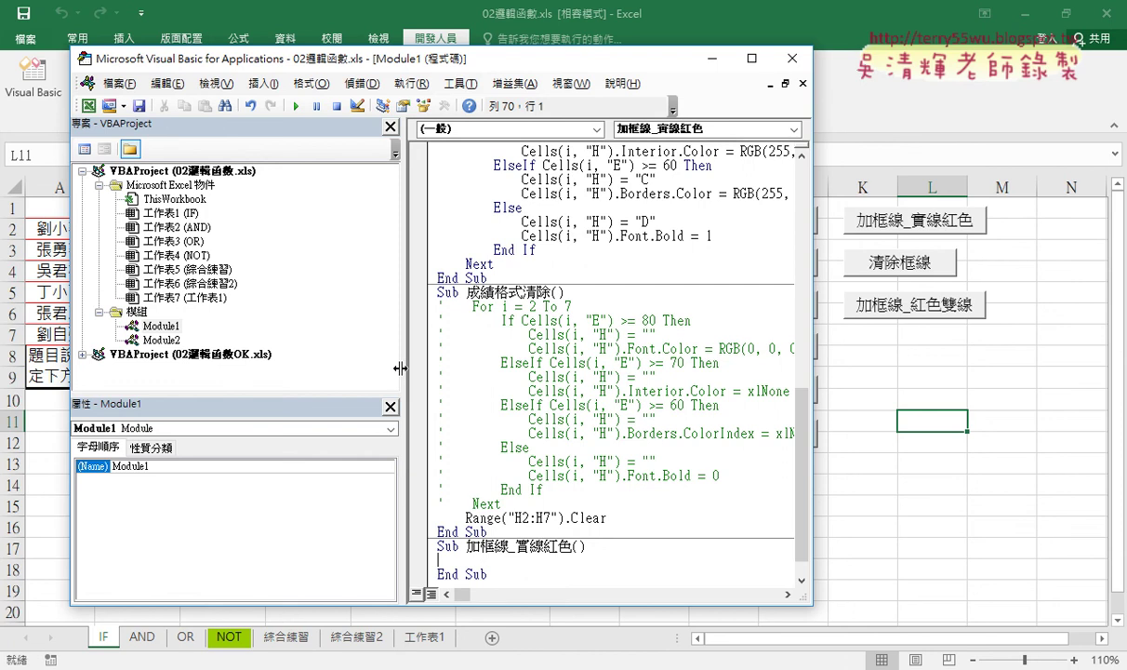
- Arrange the VBA editor beside the sheet and select the grade table A1:H7
left_click_drag(402, 369, 213, 366)
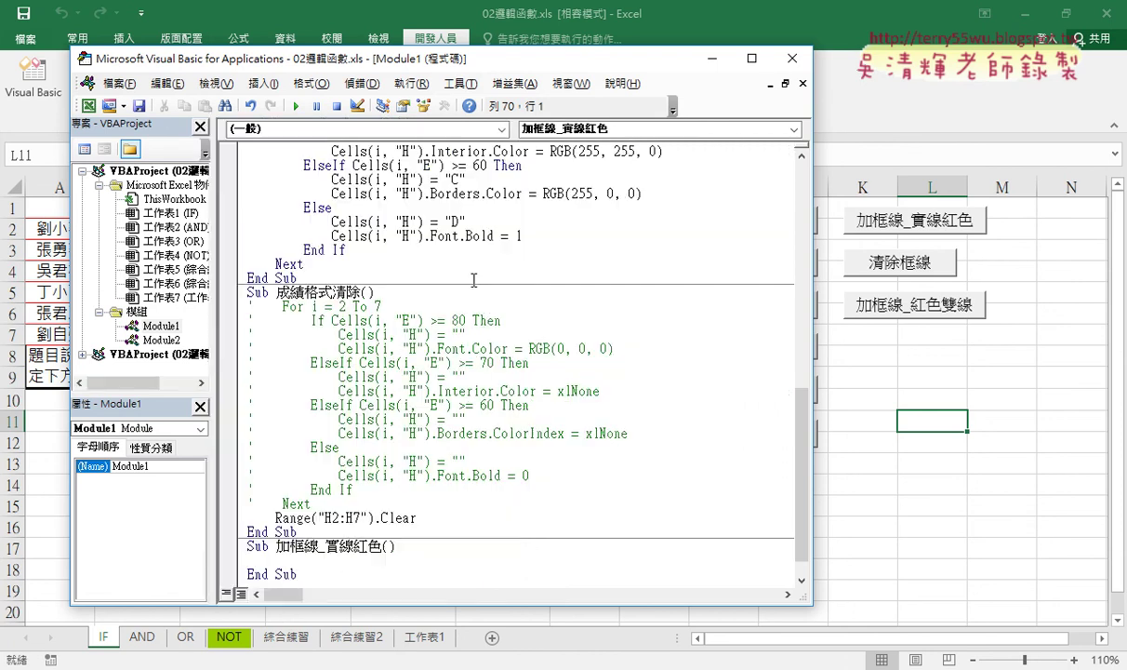
left_click_drag(481, 72, 530, 78)
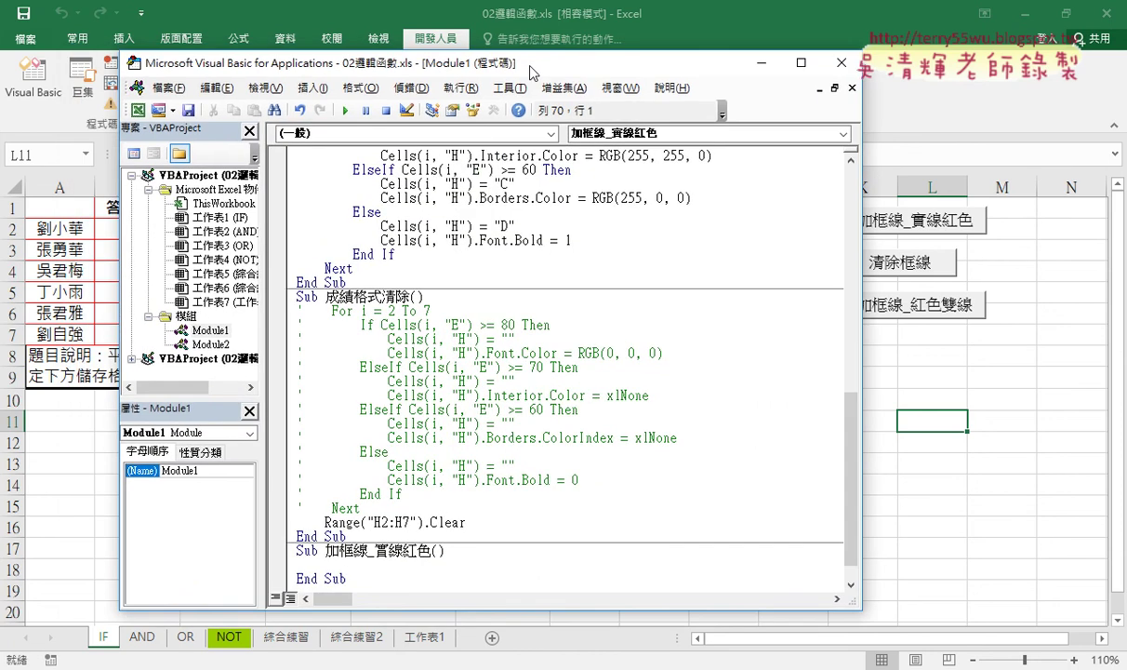
left_click_drag(265, 244, 237, 244)
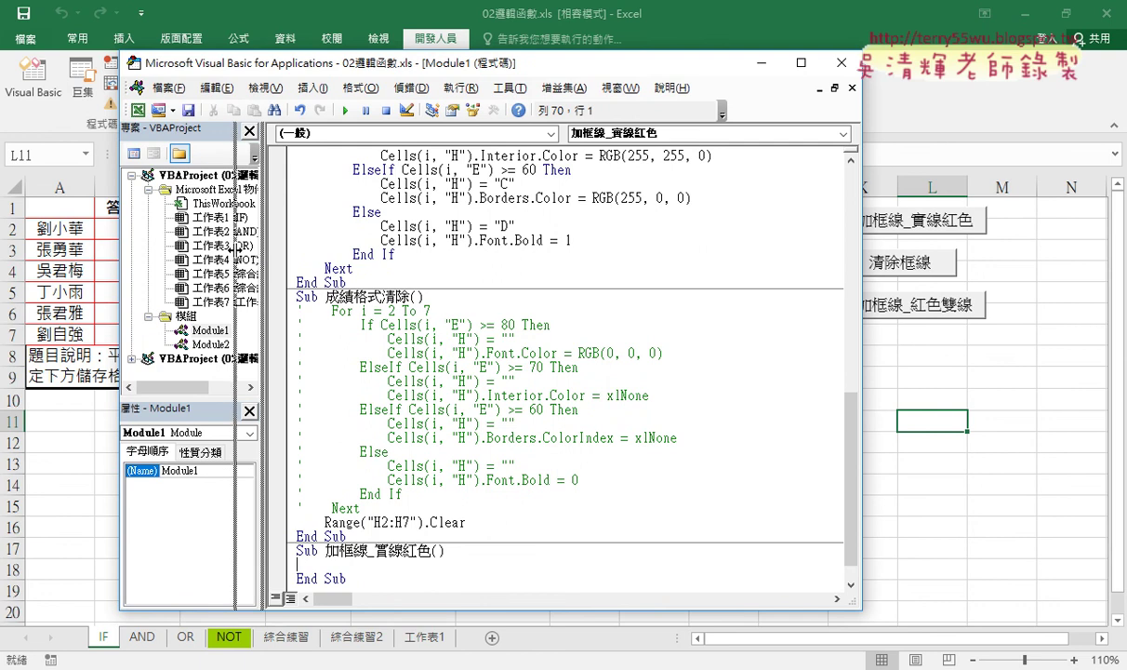
left_click_drag(363, 74, 651, 68)
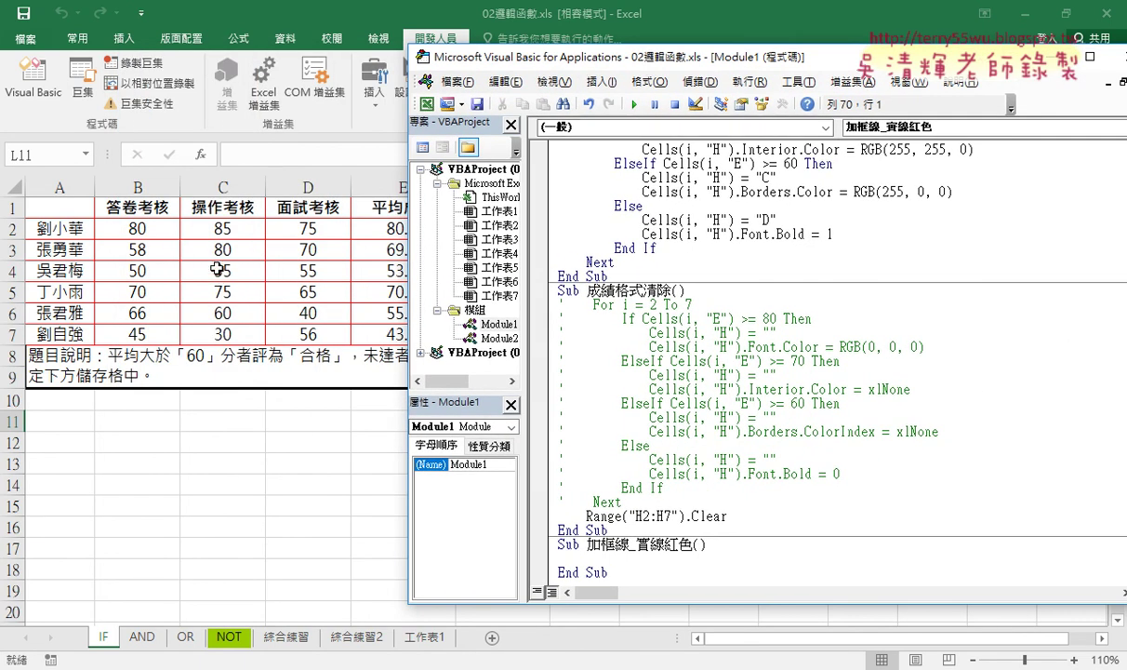
left_click_drag(70, 217, 649, 336)
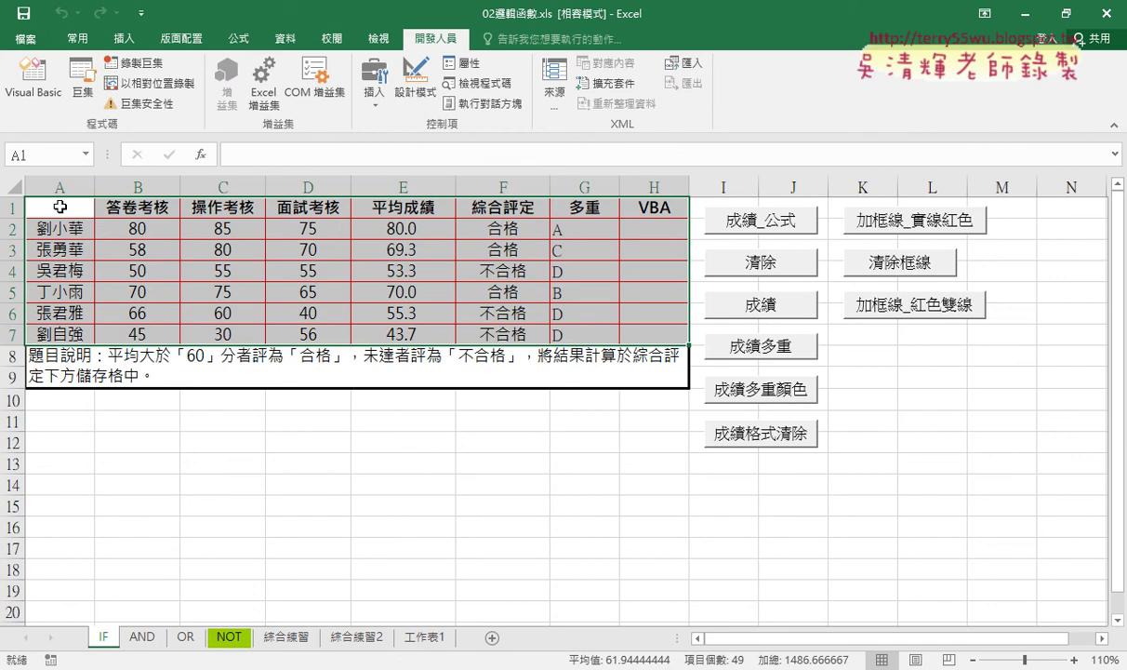
mouse_move(651, 331)
left_click(52, 93)
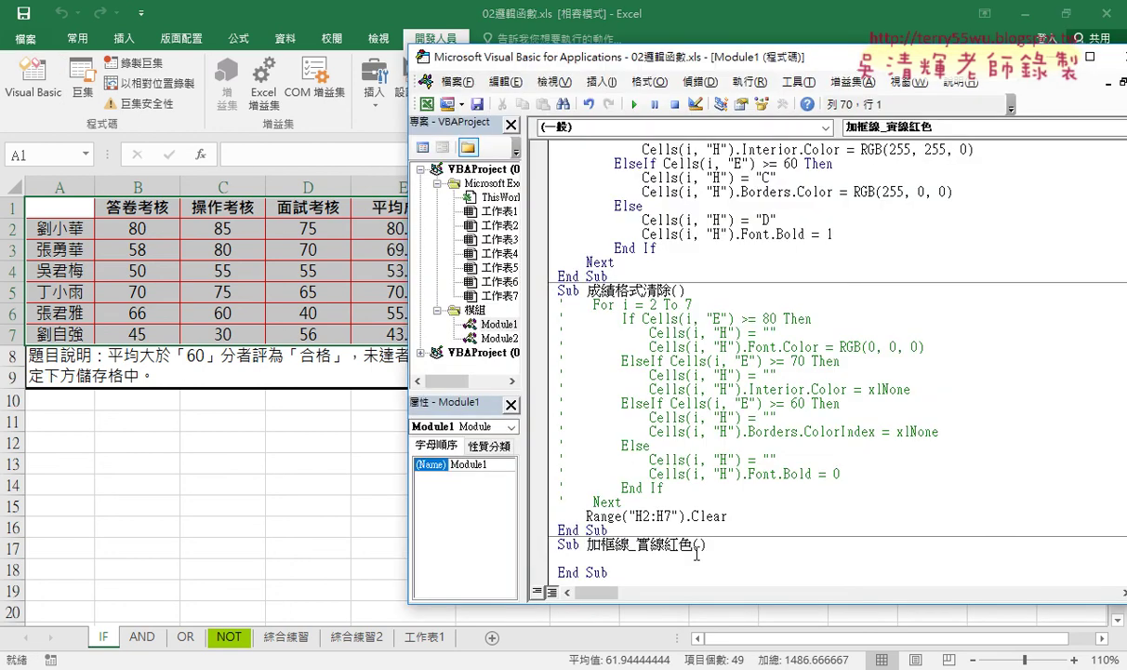
- Begin the macro line with an indented Range("A1:H7") reference
key("Tab")
type("rang")
type("e(")
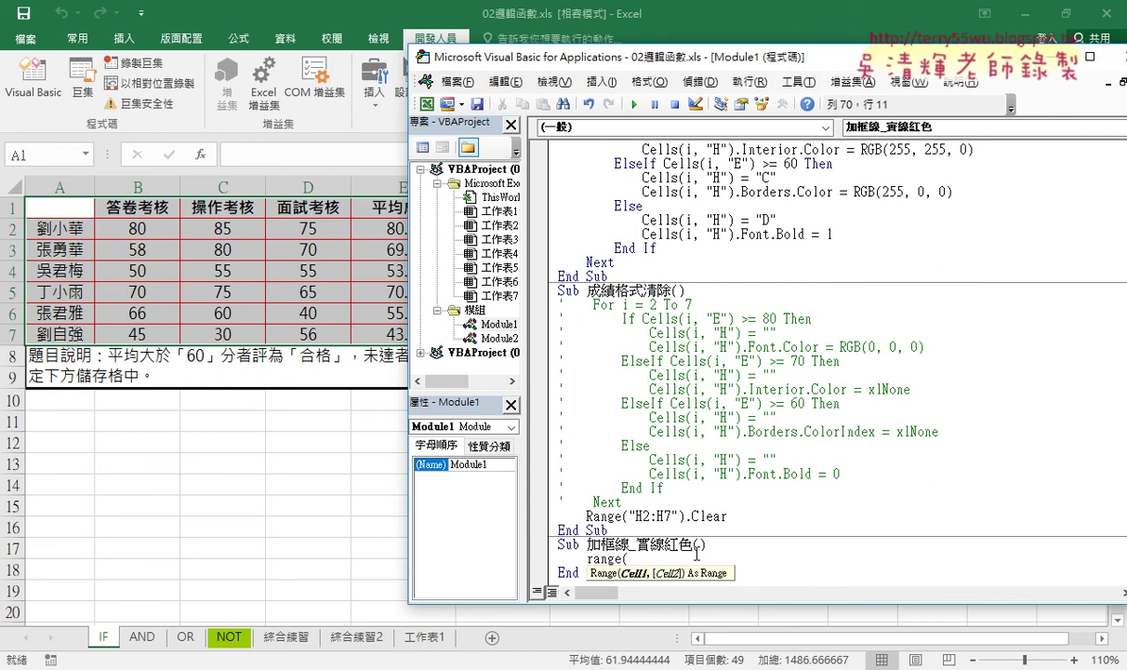
type("\"A")
type("1")
type(":")
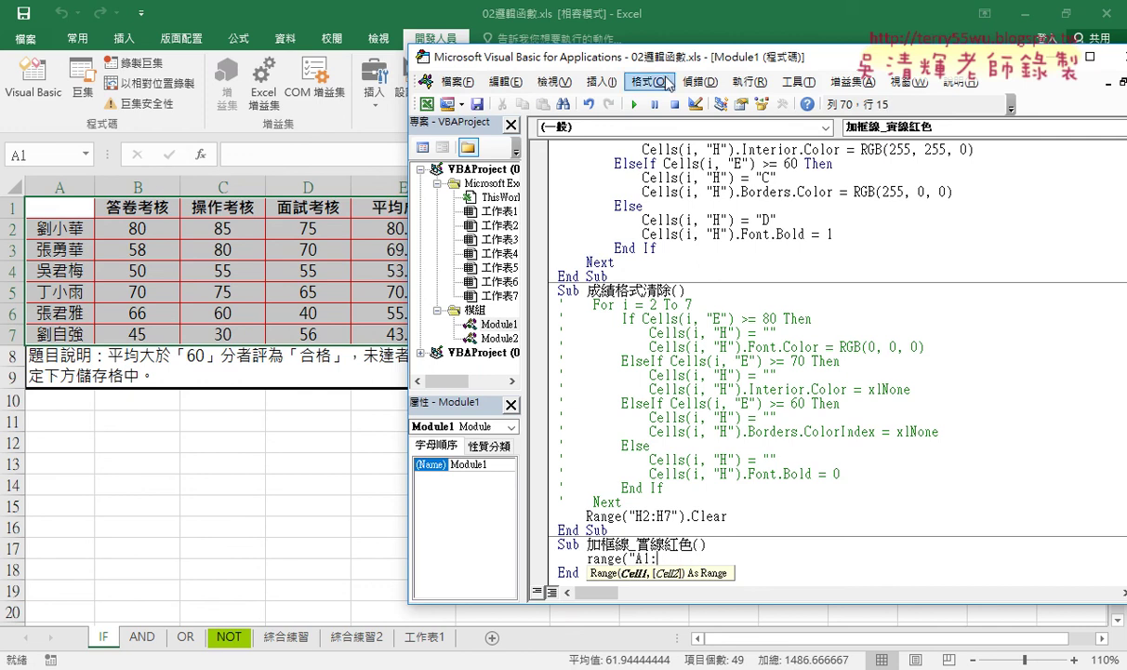
left_click_drag(638, 56, 645, 324)
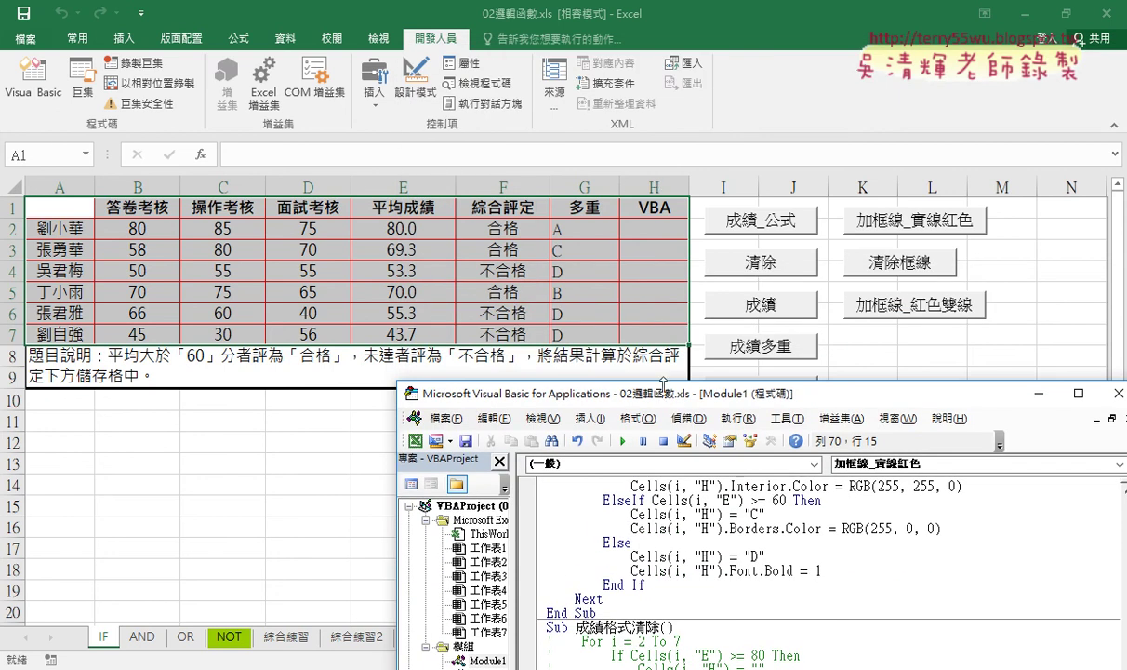
left_click_drag(631, 393, 476, 60)
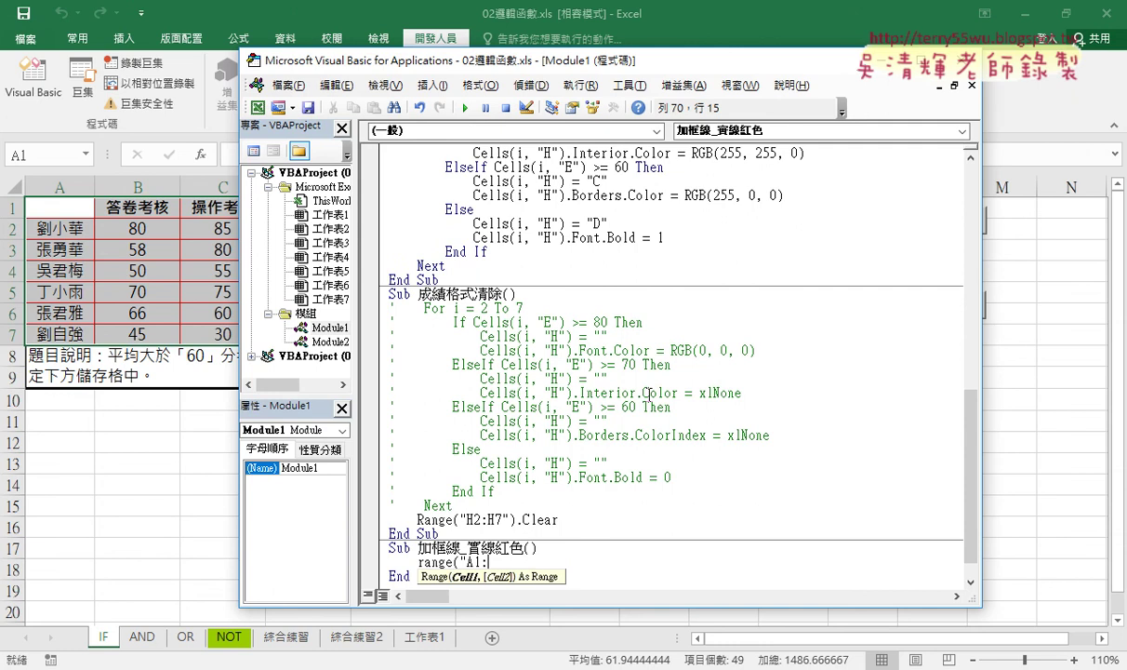
type("H7")
type("\")")
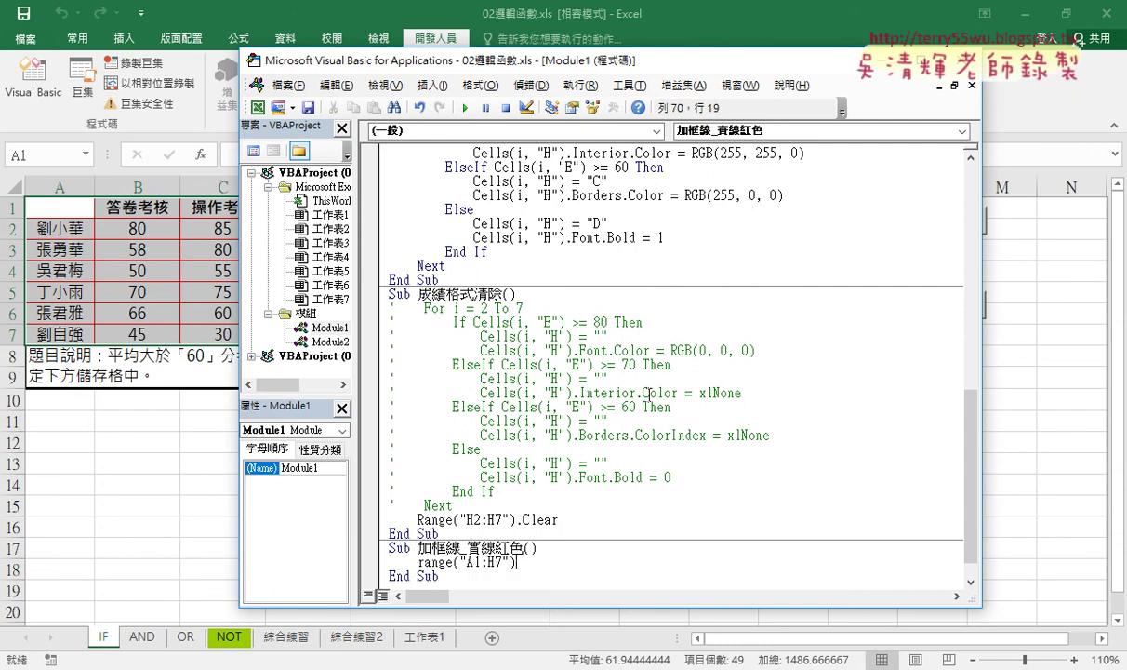
type(".")
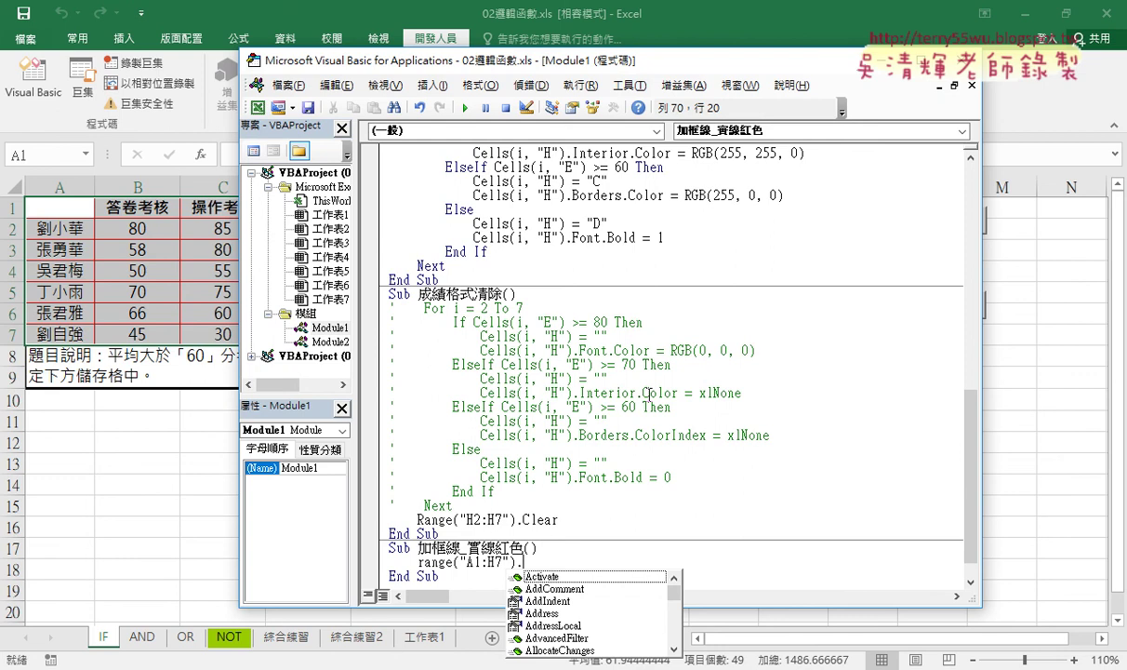
- Complete the line as Range("A1:H7").Borders.Color = RGB(255, 0, 0)
type("B")
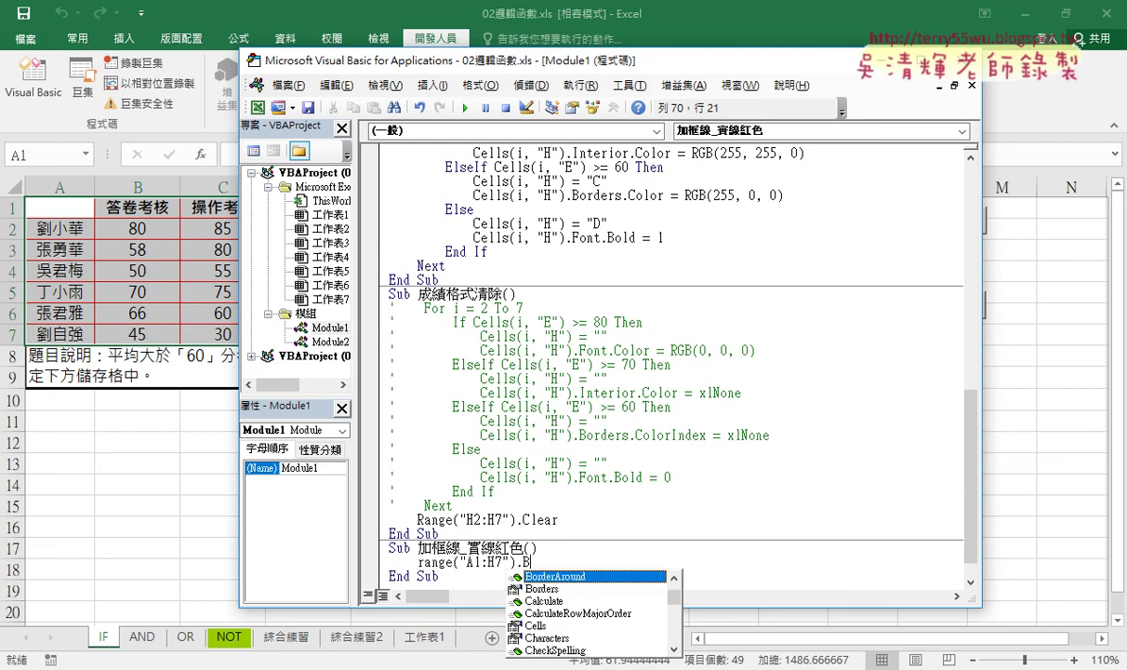
left_click(553, 588)
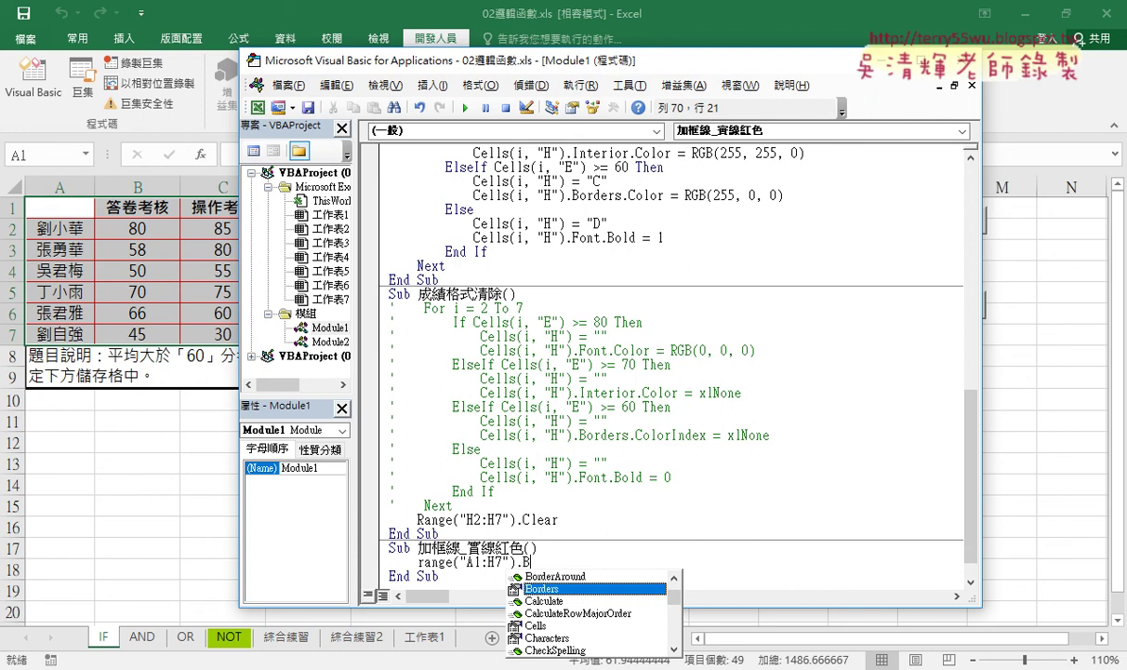
key("Tab")
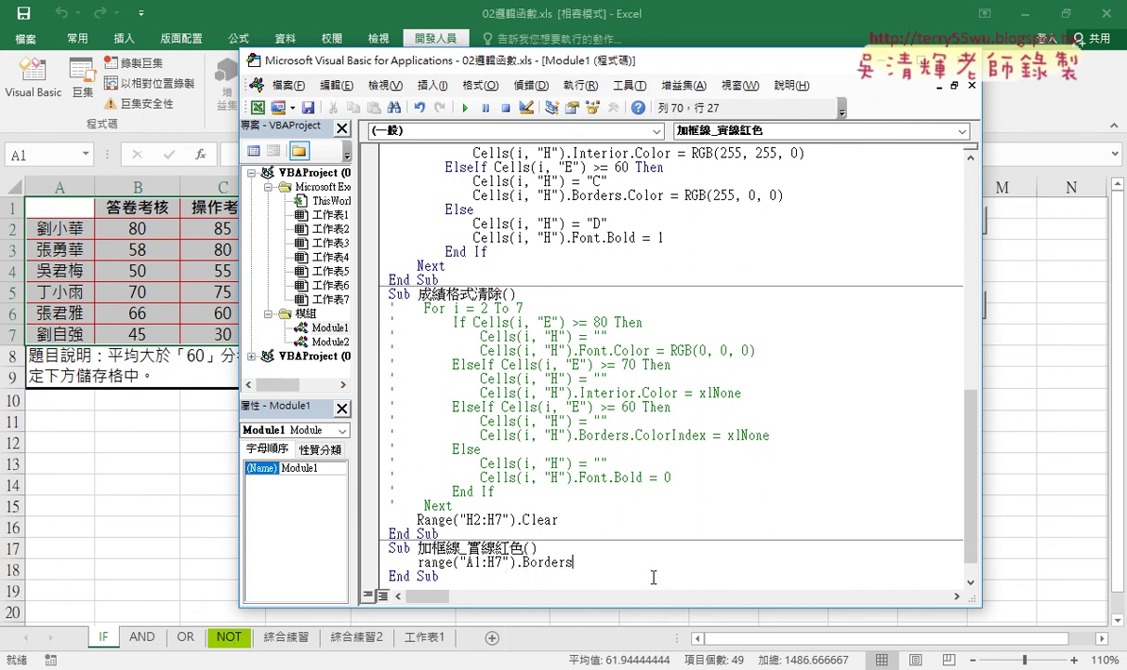
type(".")
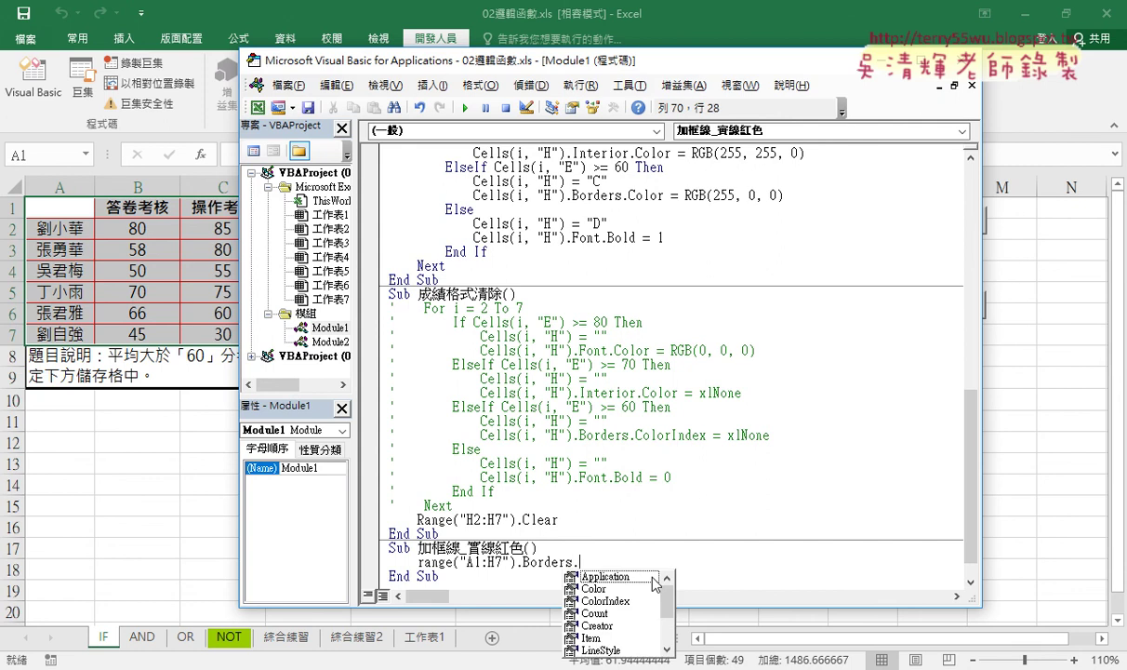
left_click(621, 589)
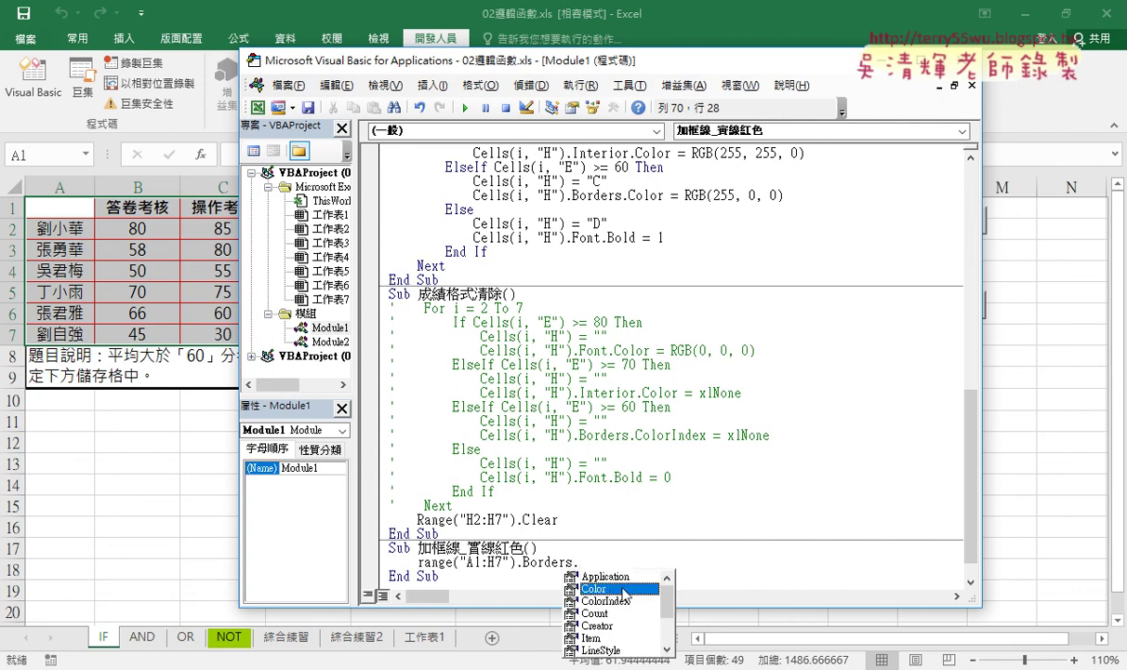
double_click(621, 590)
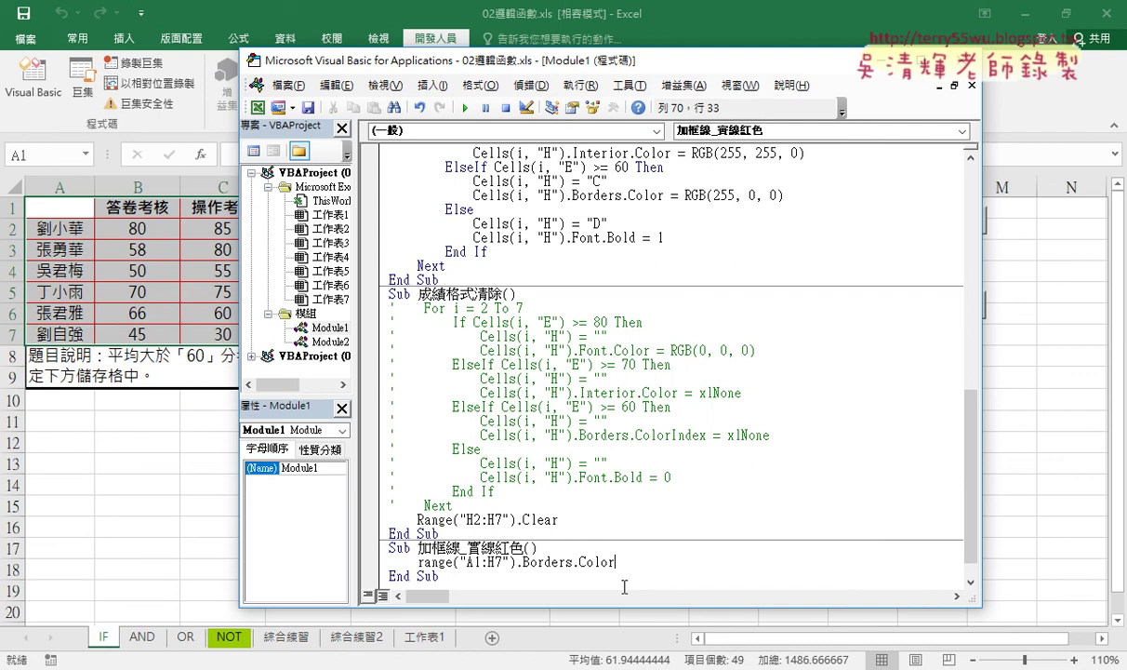
type("=")
type("rgb")
type("(")
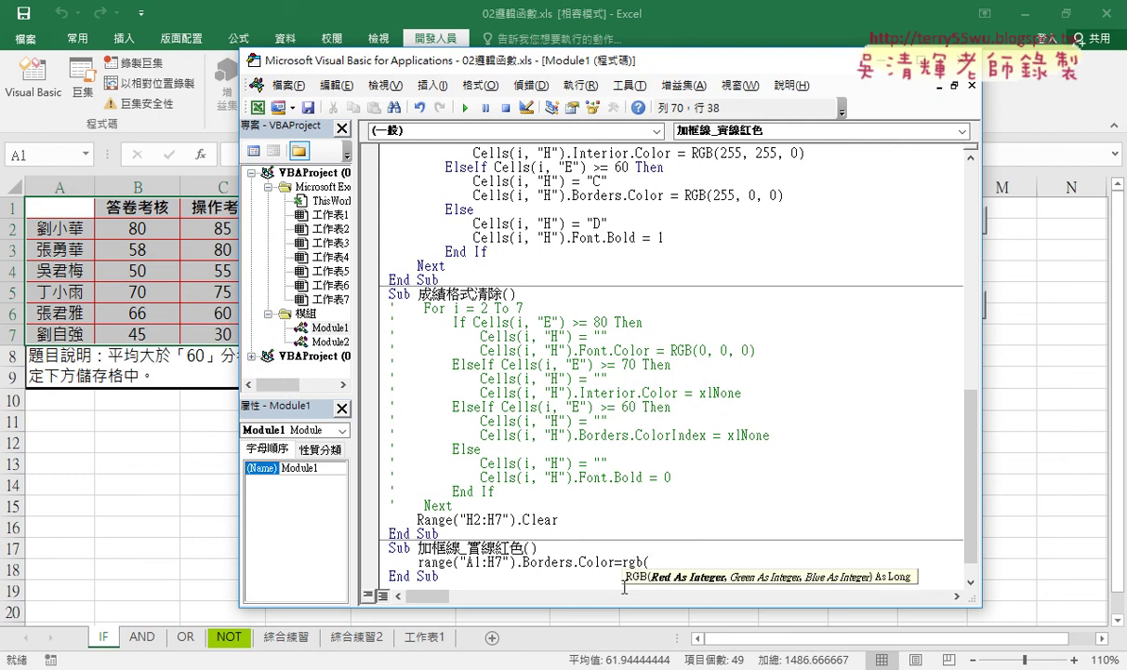
type("255")
type(",0")
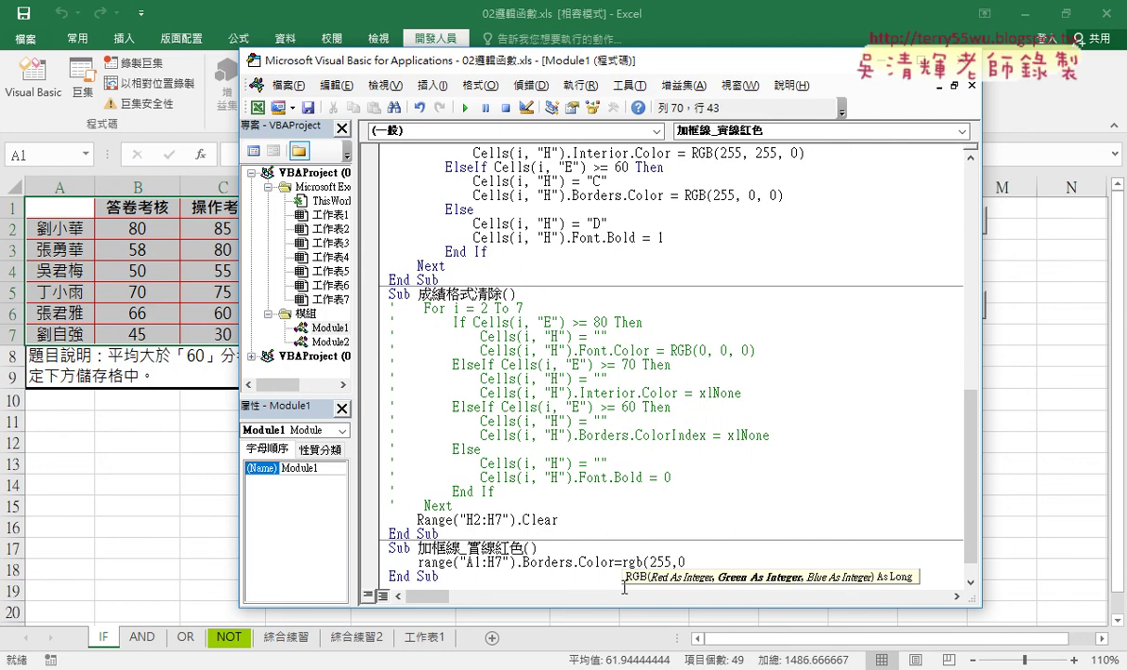
type(",0")
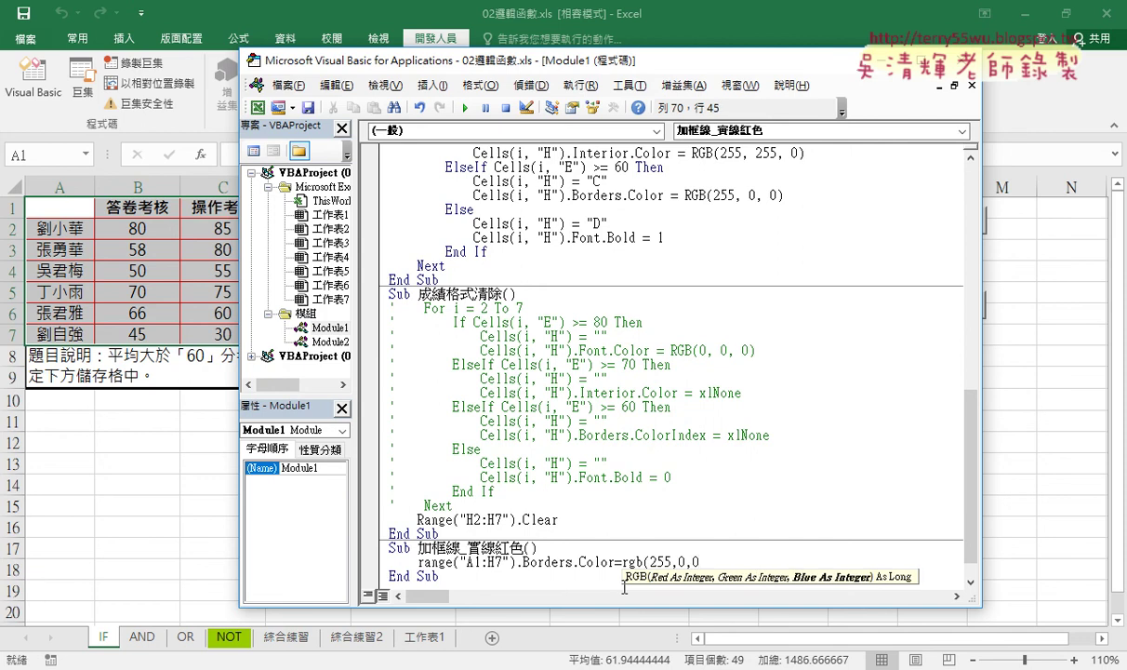
type(")")
scroll(624, 586, "down", 1)
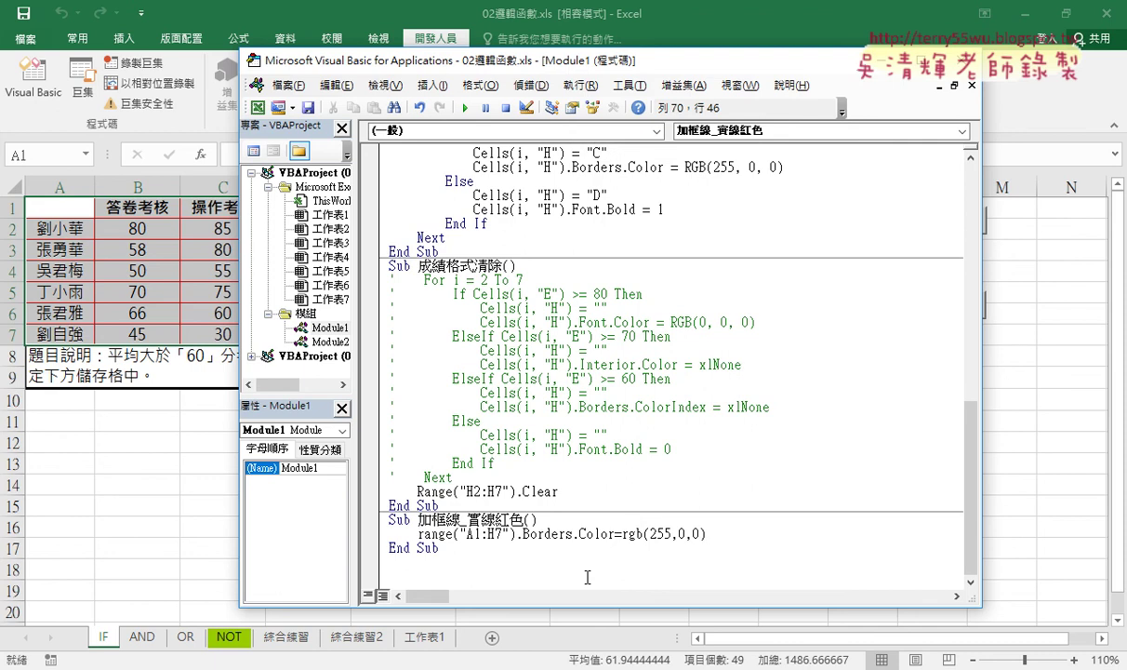
left_click(528, 580)
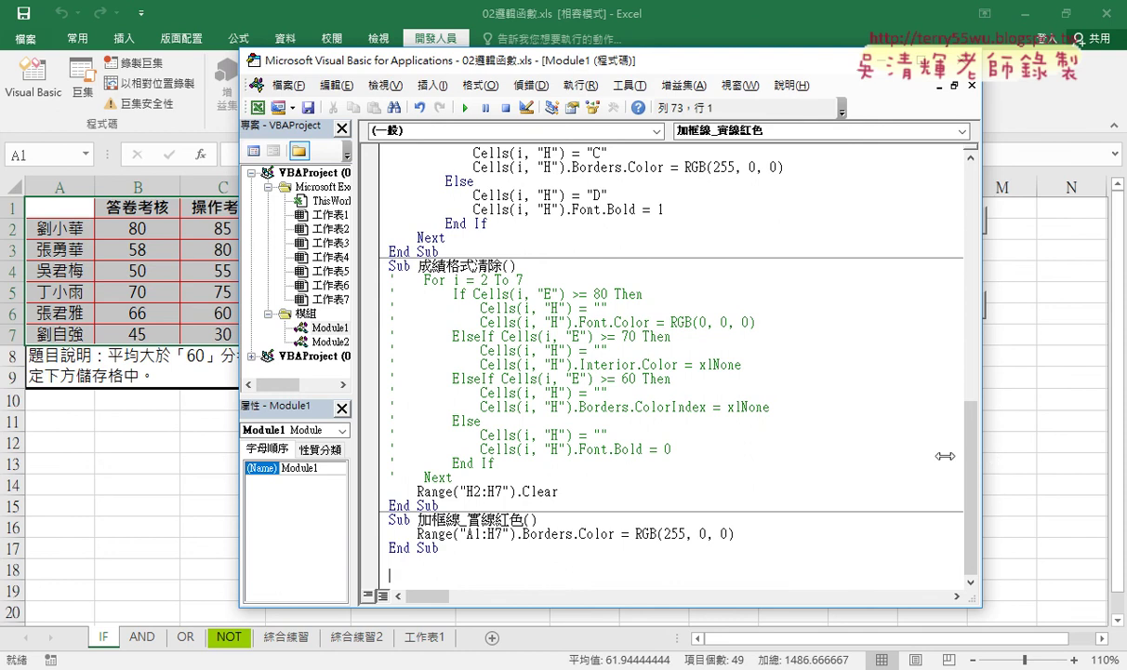
- Copy the red-border macro and rename the copy to 清除框線
mouse_move(981, 436)
left_mouse_down()
mouse_move(864, 433)
mouse_move(1034, 454)
left_mouse_up()
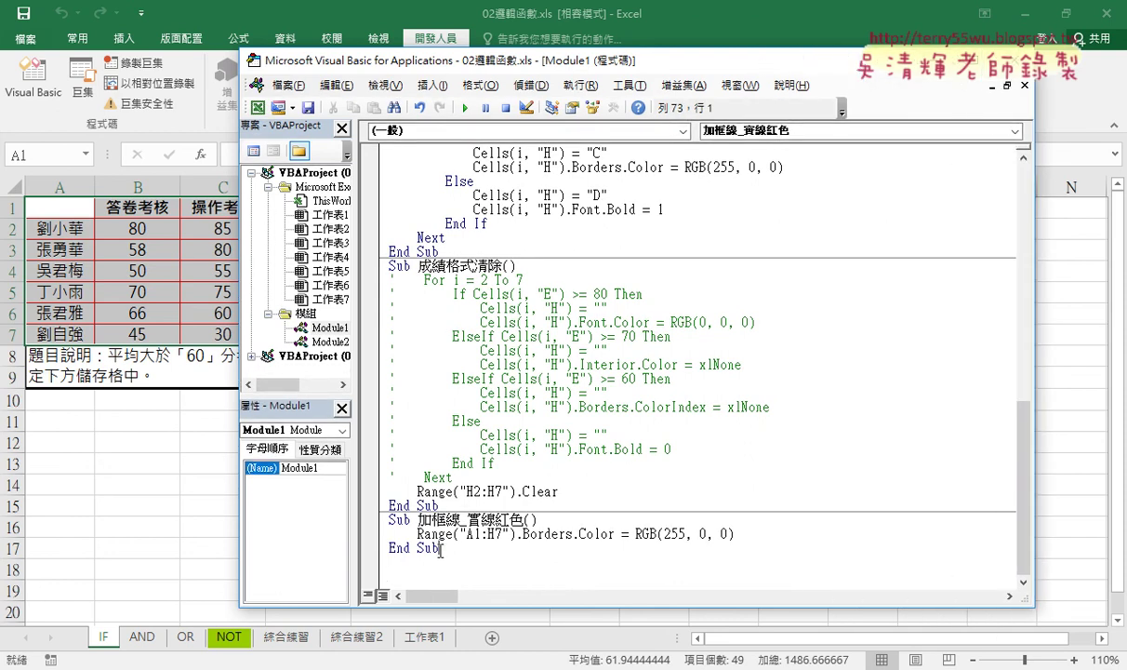
mouse_move(441, 550)
left_mouse_down()
mouse_move(391, 519)
mouse_move(396, 584)
left_mouse_up()
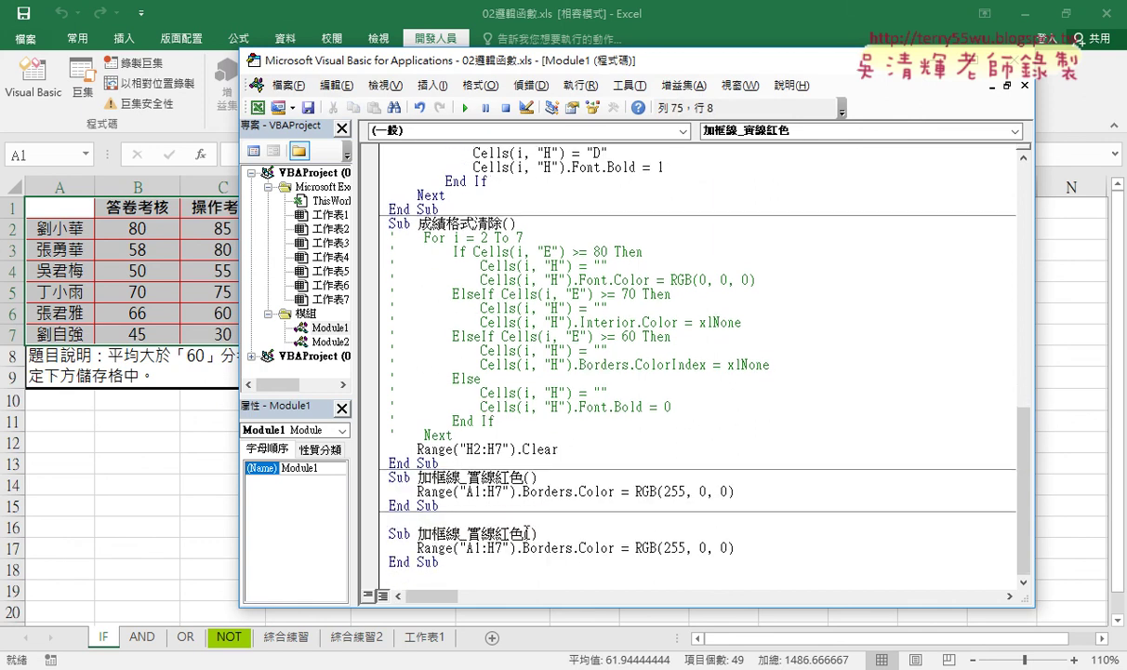
left_click_drag(527, 533, 461, 534)
key("Delete")
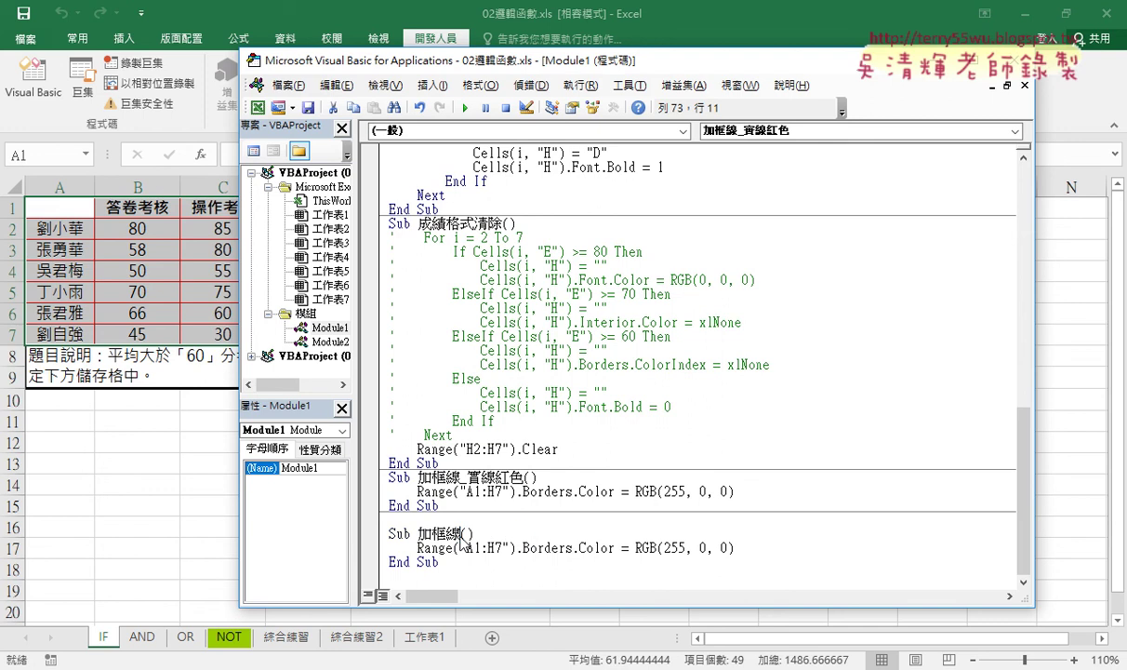
key("Left")
key("Left")
key("BackSpace")
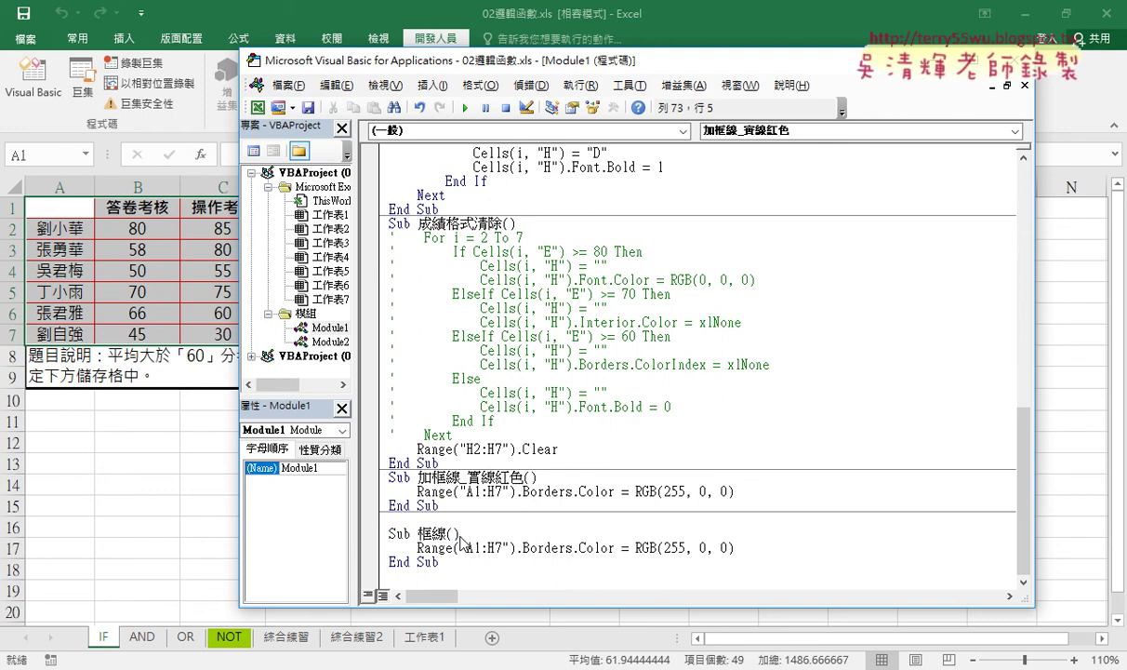
key("Delete")
key("Delete")
type("清除")
type("框線")
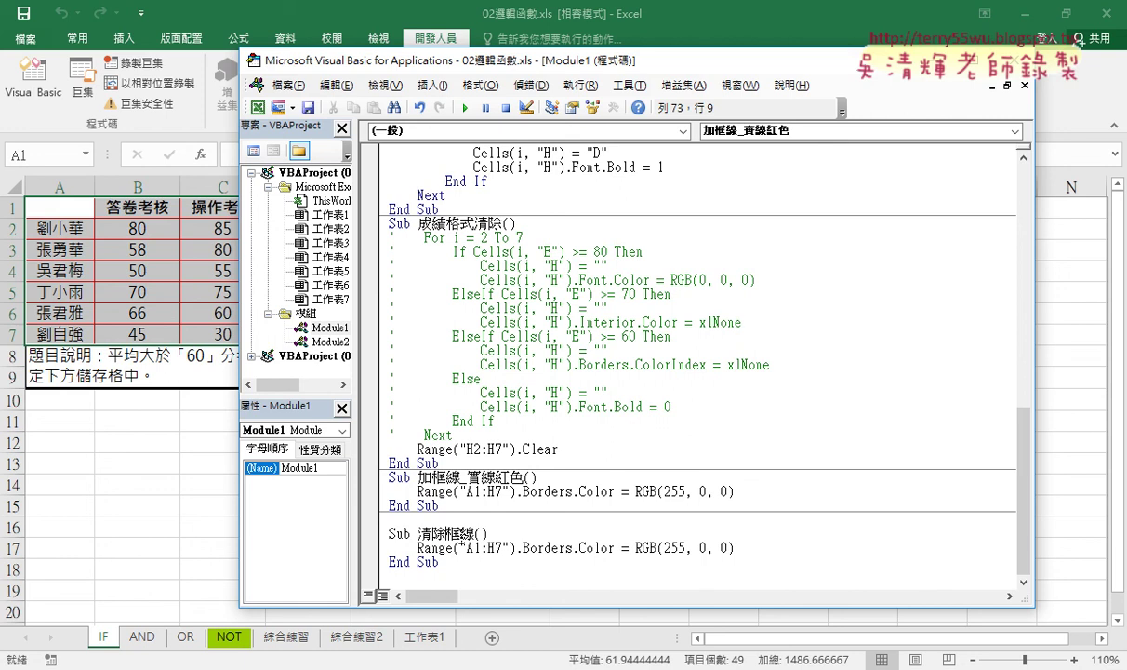
- Change the copied line to Range("A1:H7").Borders.ColorIndex = xlNone
left_click(615, 548)
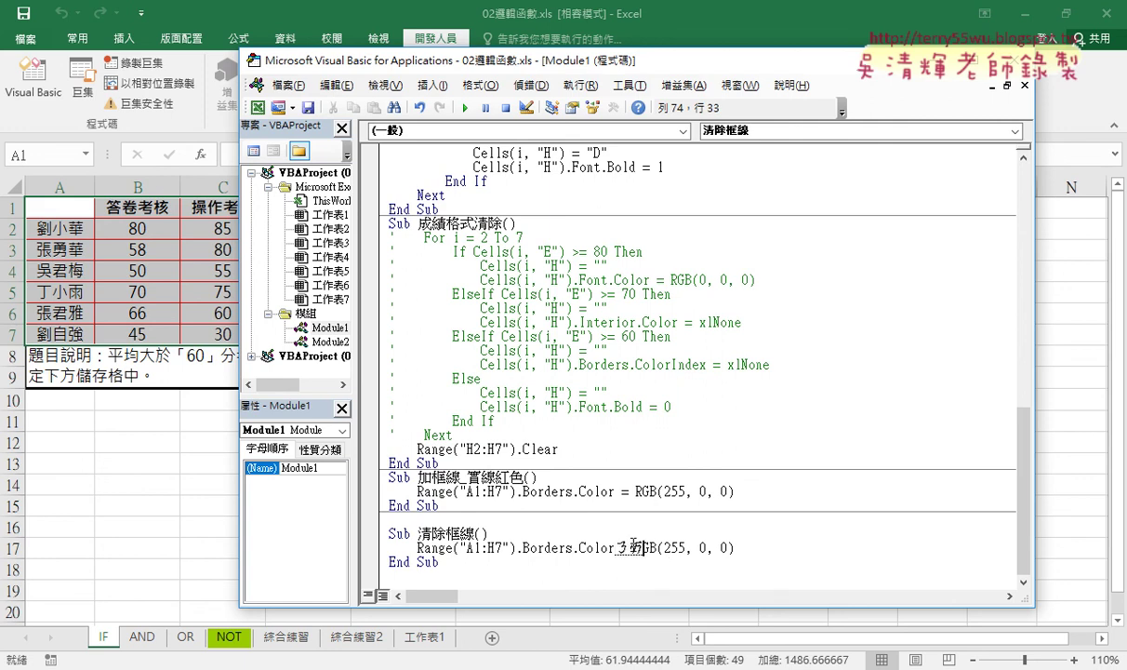
type("i")
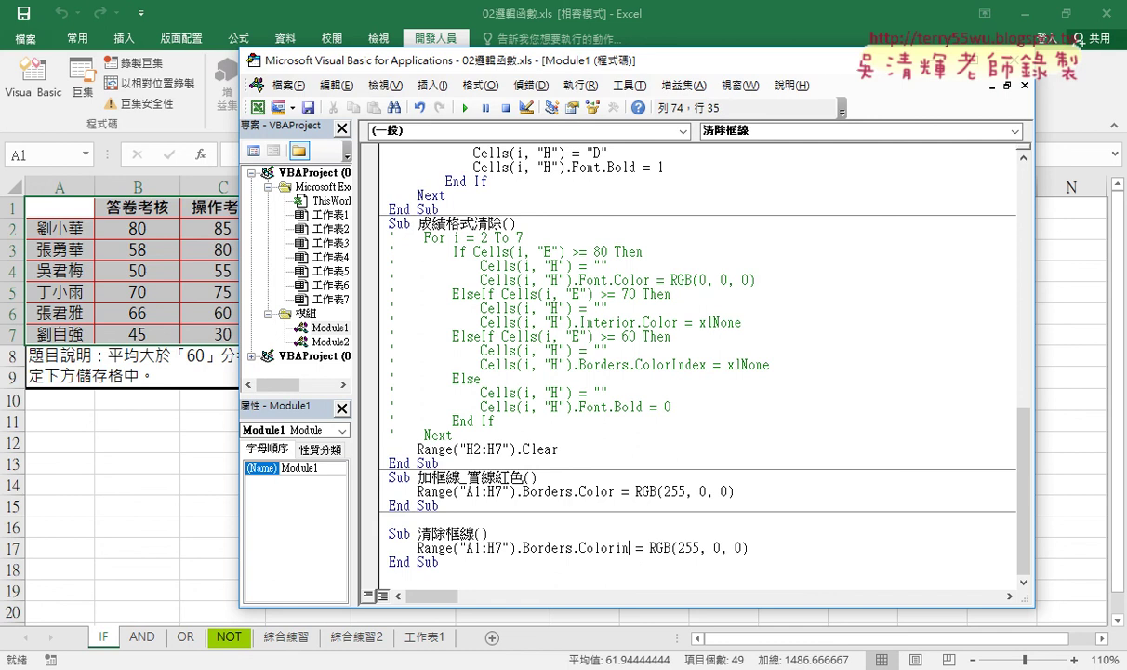
type("n")
type("dex")
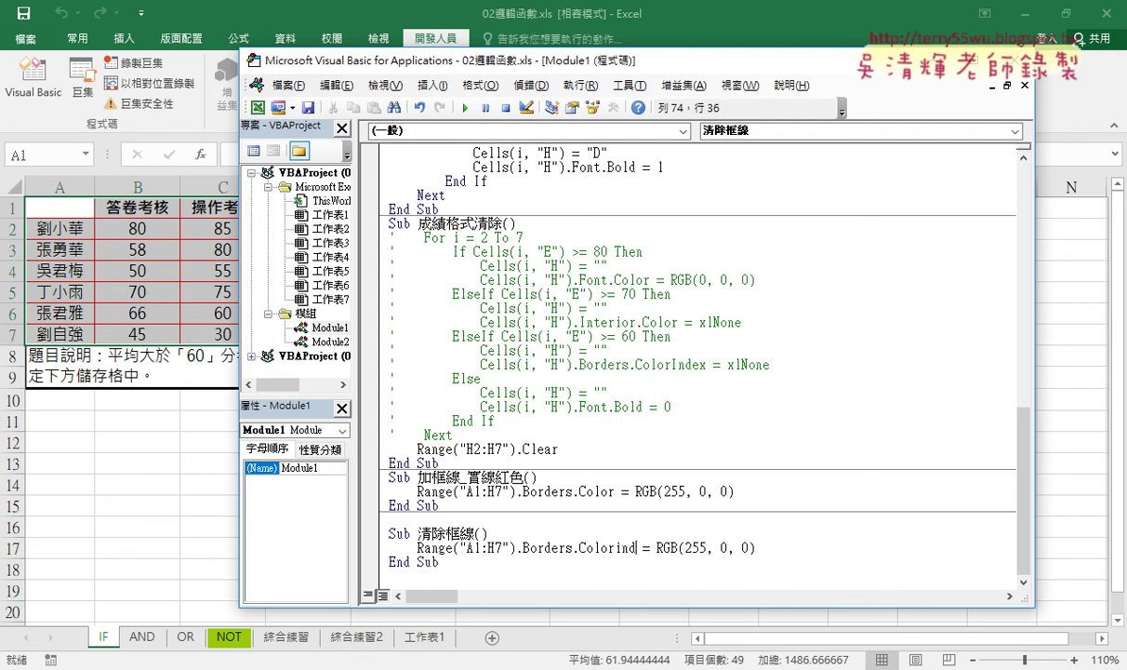
type("c")
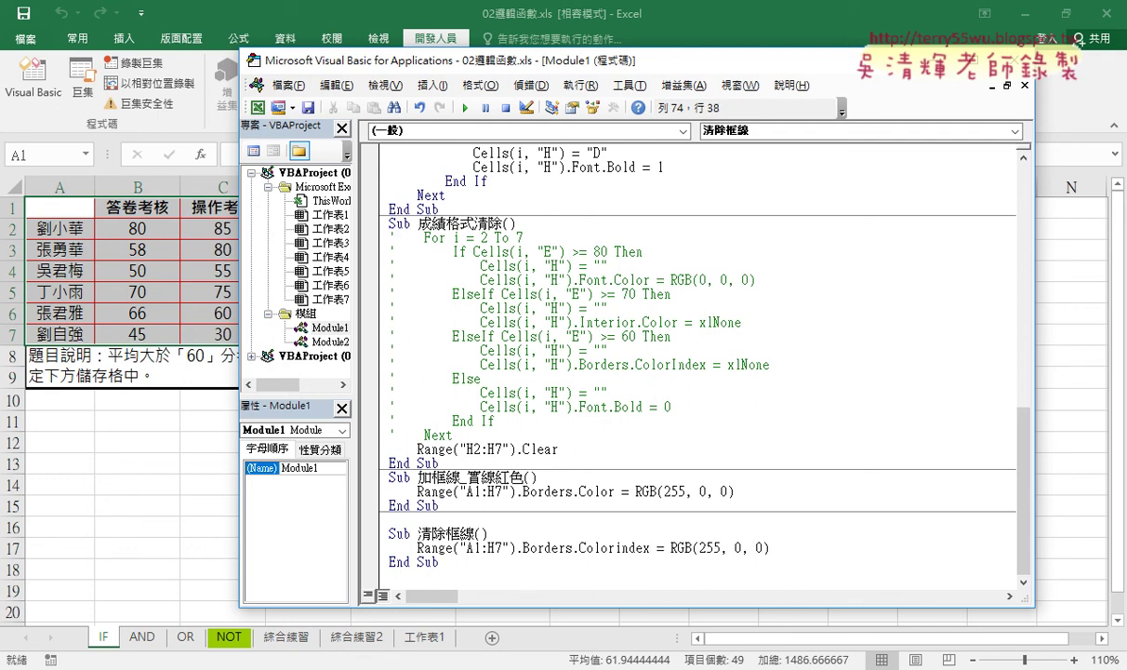
key("BackSpace")
left_click_drag(671, 548, 772, 547)
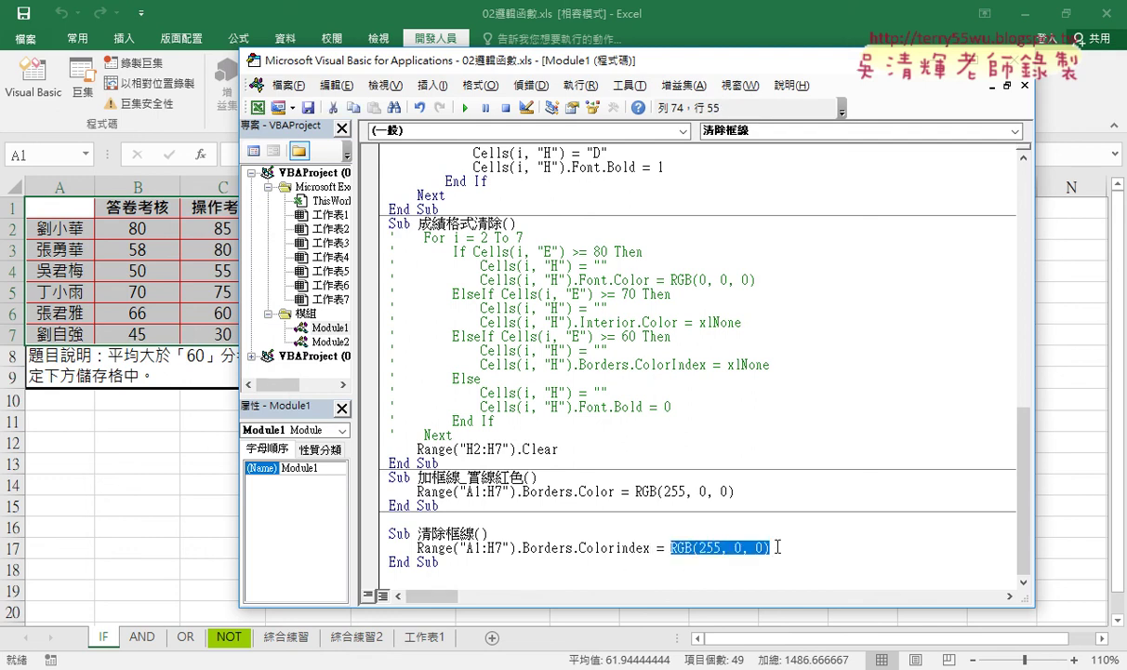
type("x")
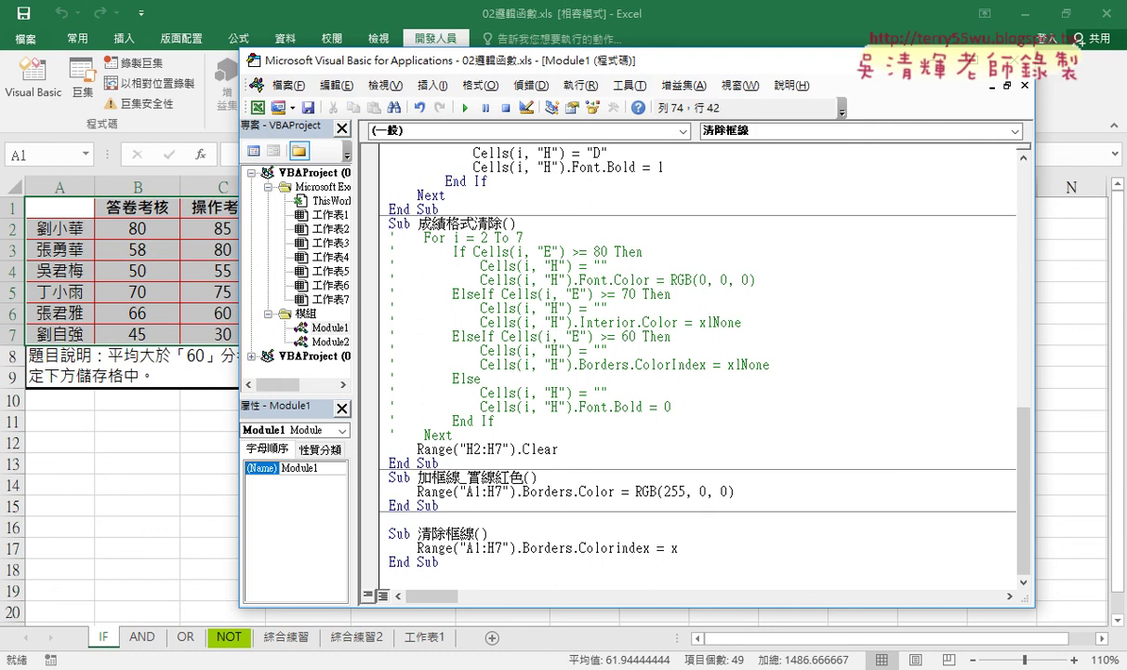
type("lnone")
left_click(742, 445)
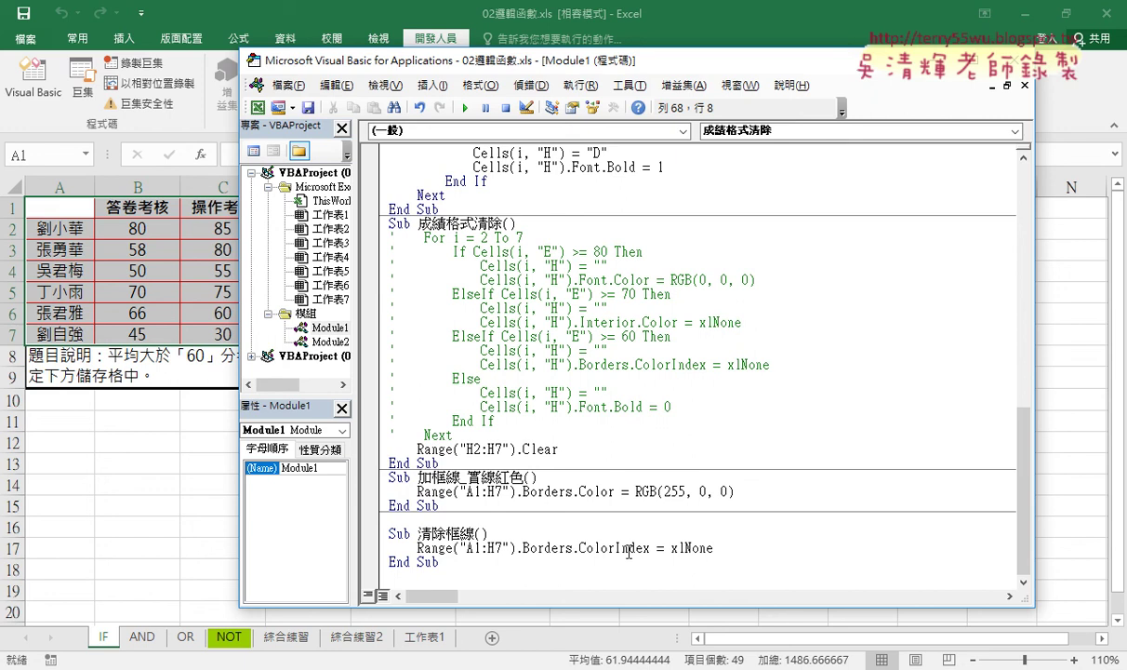
left_click(740, 545)
left_click_drag(741, 546, 595, 548)
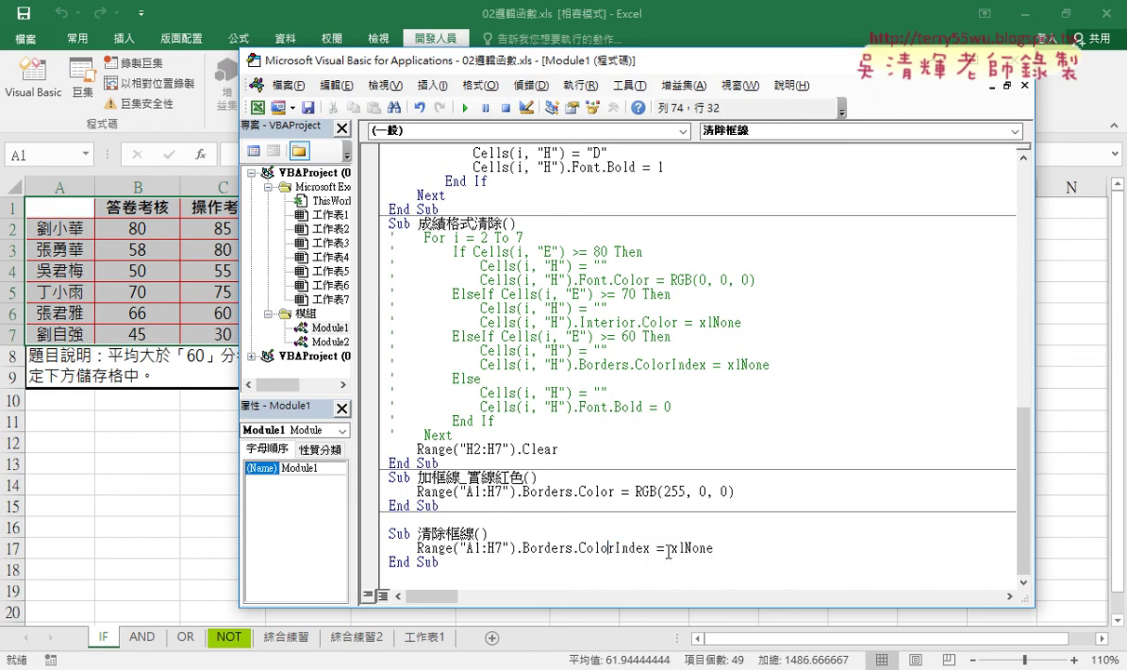
double_click(670, 549)
left_click(614, 549, "shift")
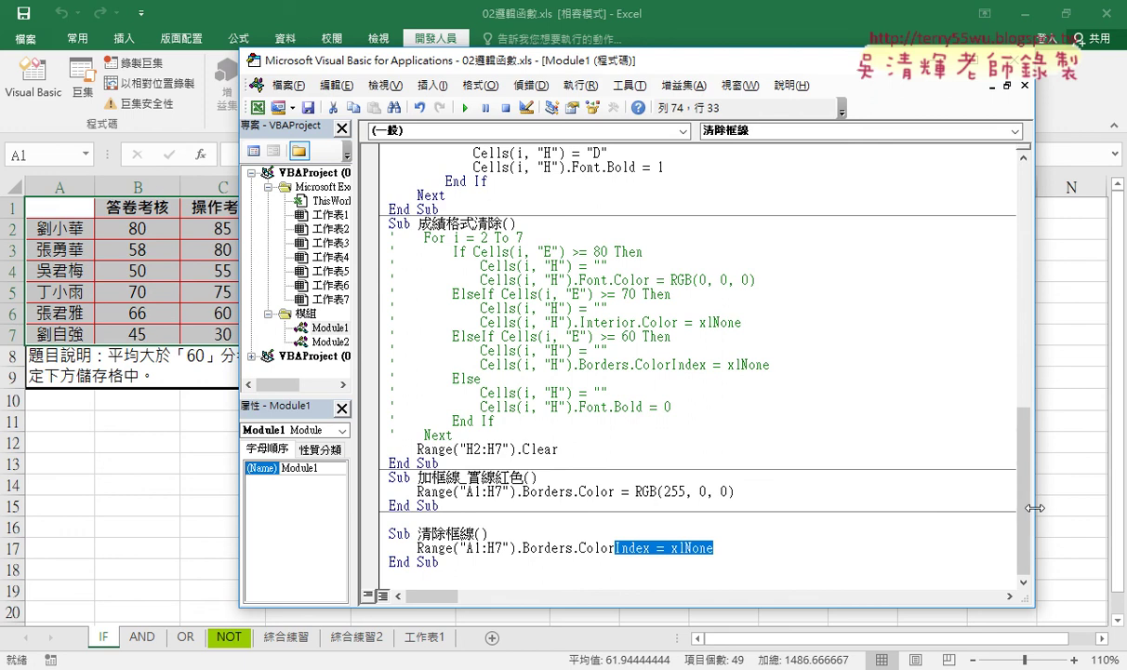
left_click_drag(1033, 507, 809, 508)
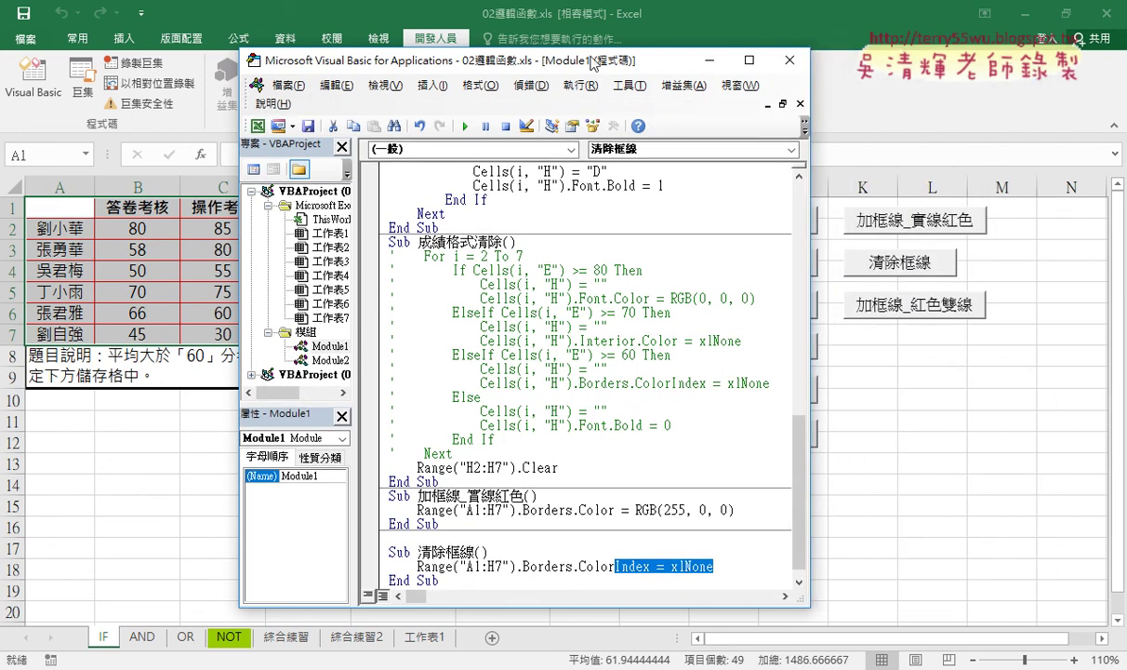
- Position the macro editor to the right of the grade table
mouse_move(598, 61)
left_mouse_down()
mouse_move(840, 62)
mouse_move(934, 50)
left_mouse_up()
left_click_drag(916, 582, 916, 635)
left_click(826, 542)
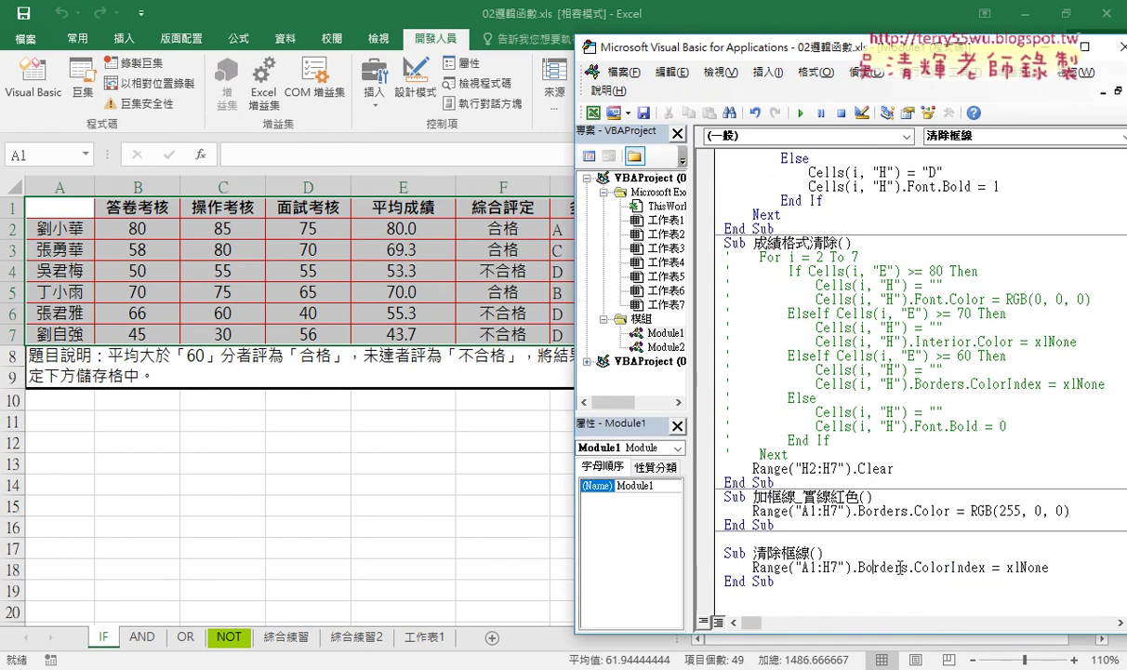
- Run 清除框線, then 加框線_實線紅色, to restore red borders on A1:H7
left_click(800, 112)
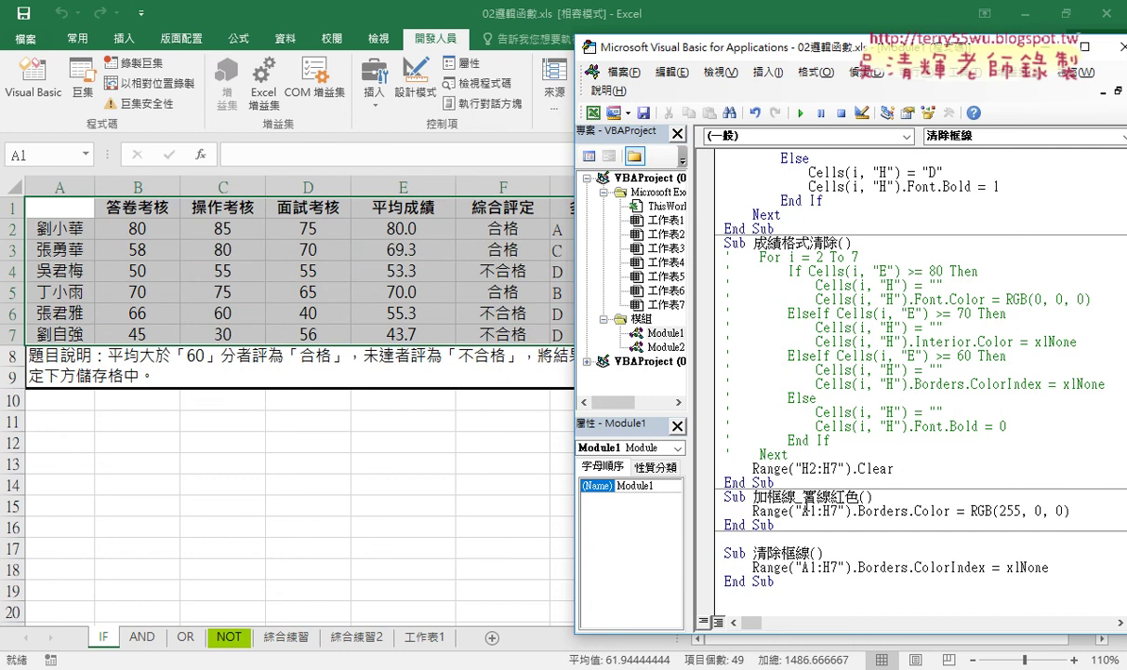
left_click(760, 483)
left_click(799, 113)
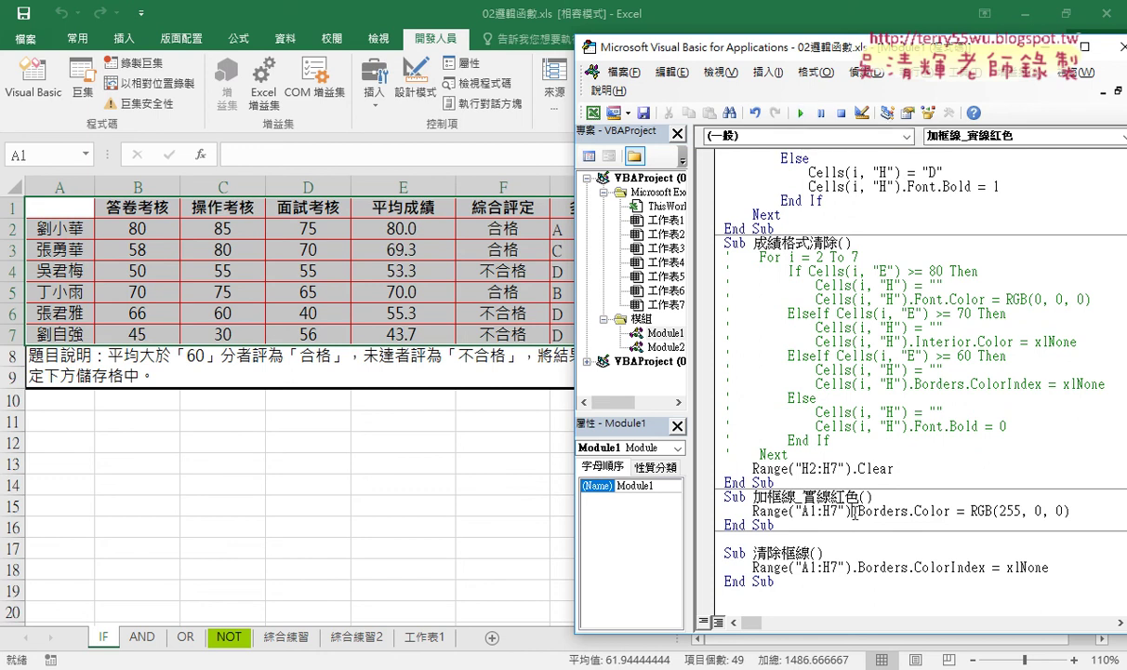
mouse_move(768, 510)
left_mouse_down()
mouse_move(849, 510)
mouse_move(752, 510)
left_mouse_up()
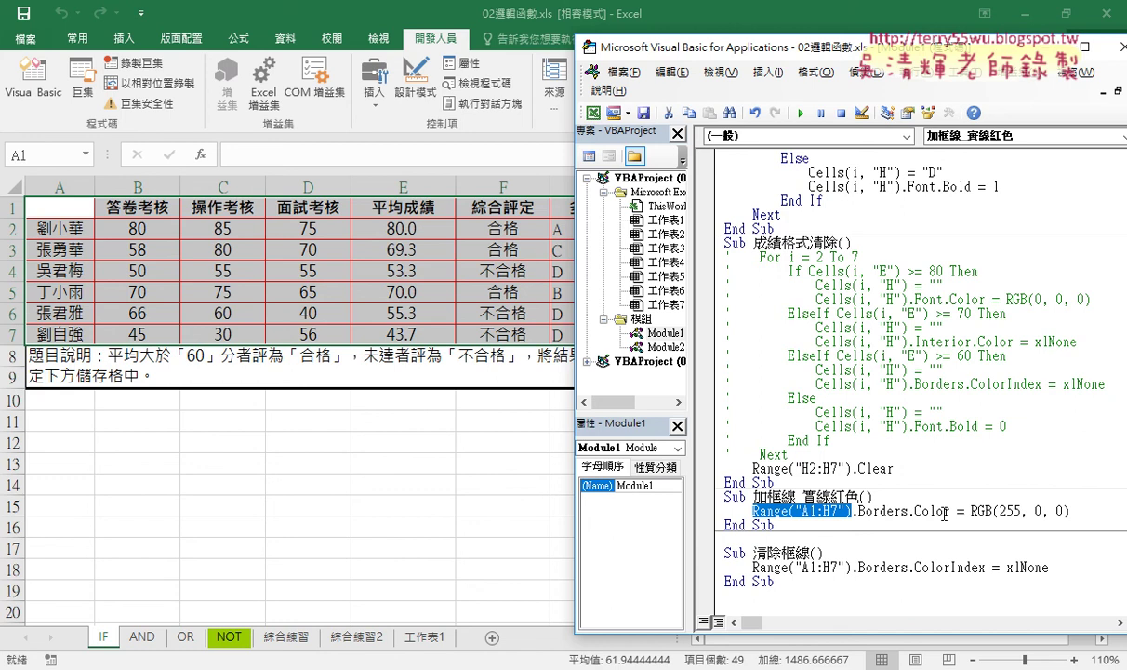
left_click(875, 593)
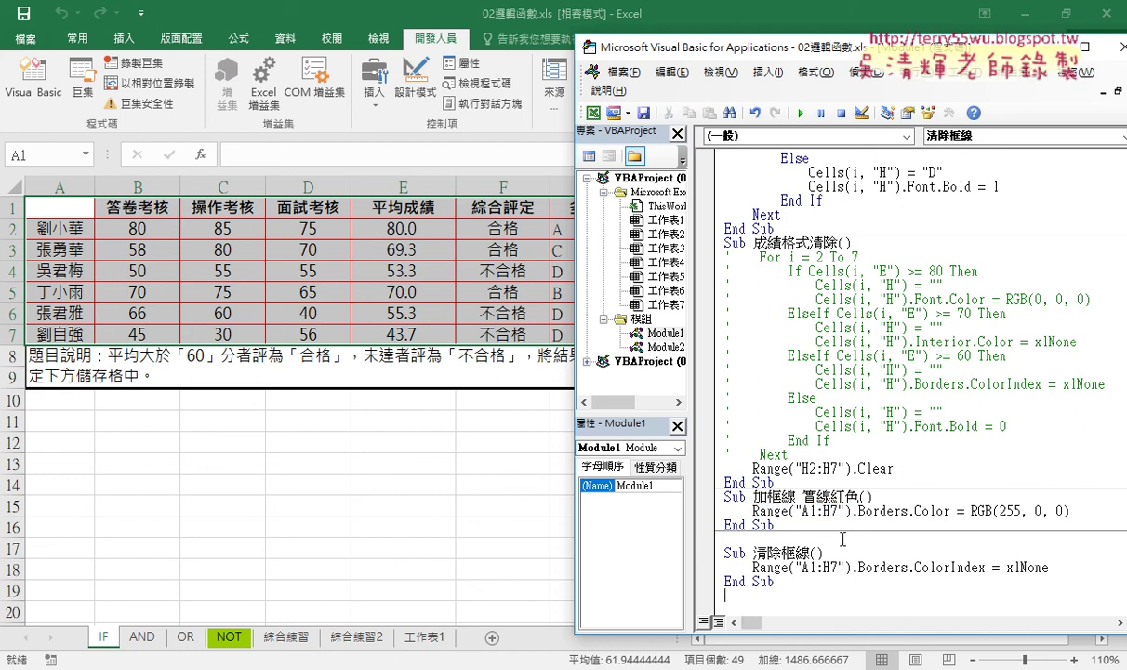
left_click(732, 567, "shift")
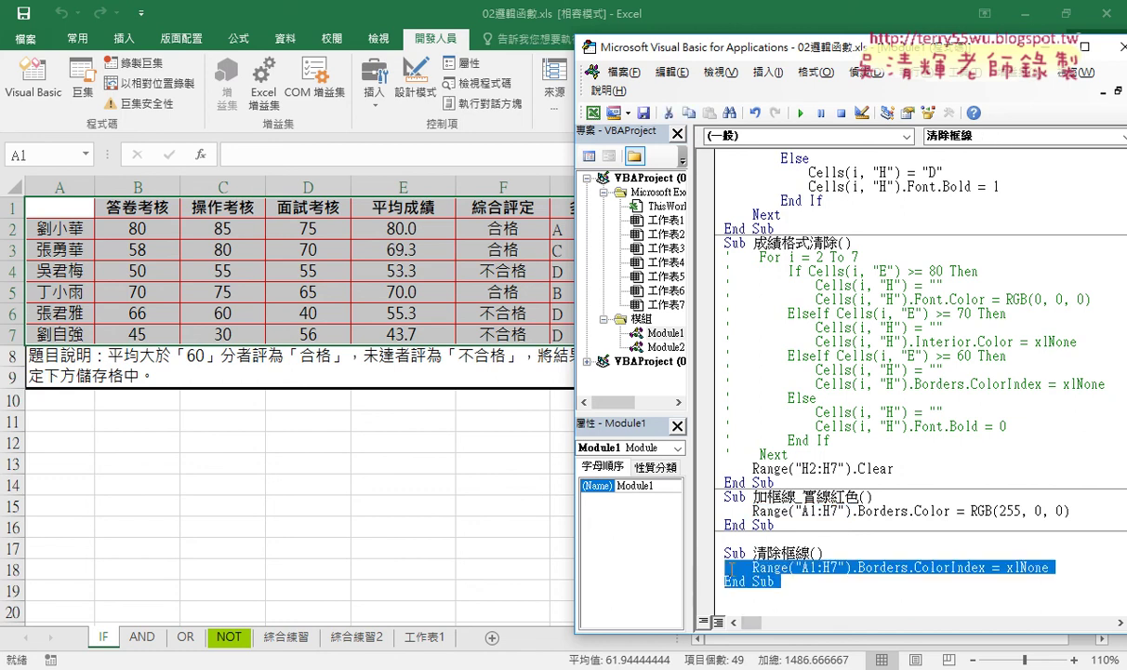
left_click_drag(731, 567, 521, 493)
left_click(402, 503)
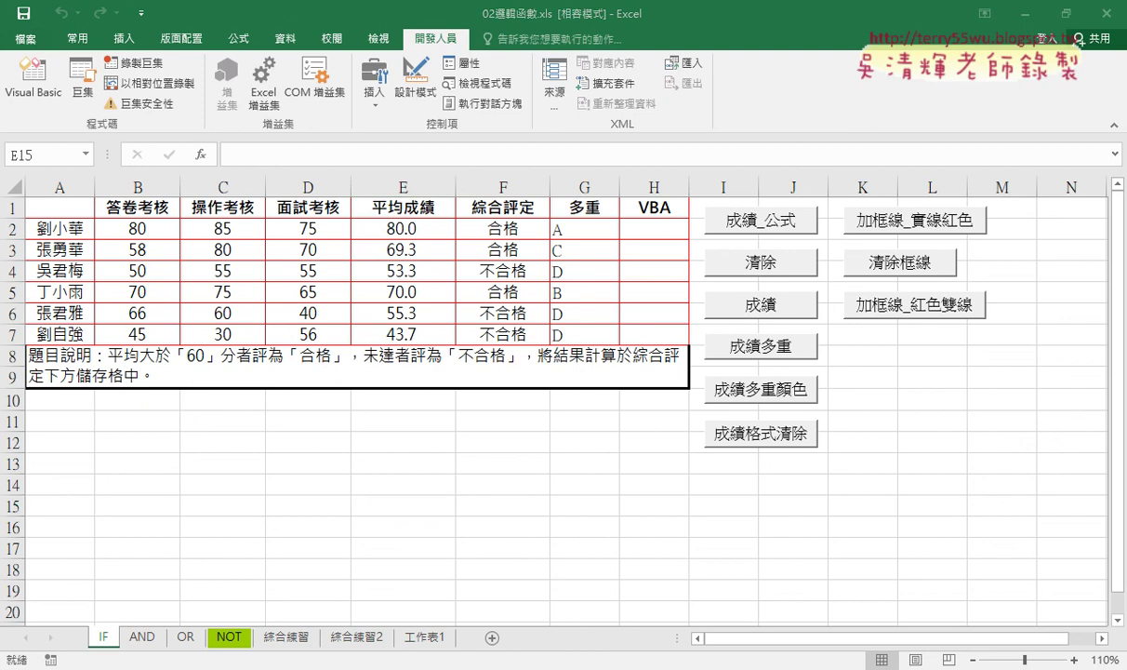
left_click(465, 619)
left_click(806, 530)
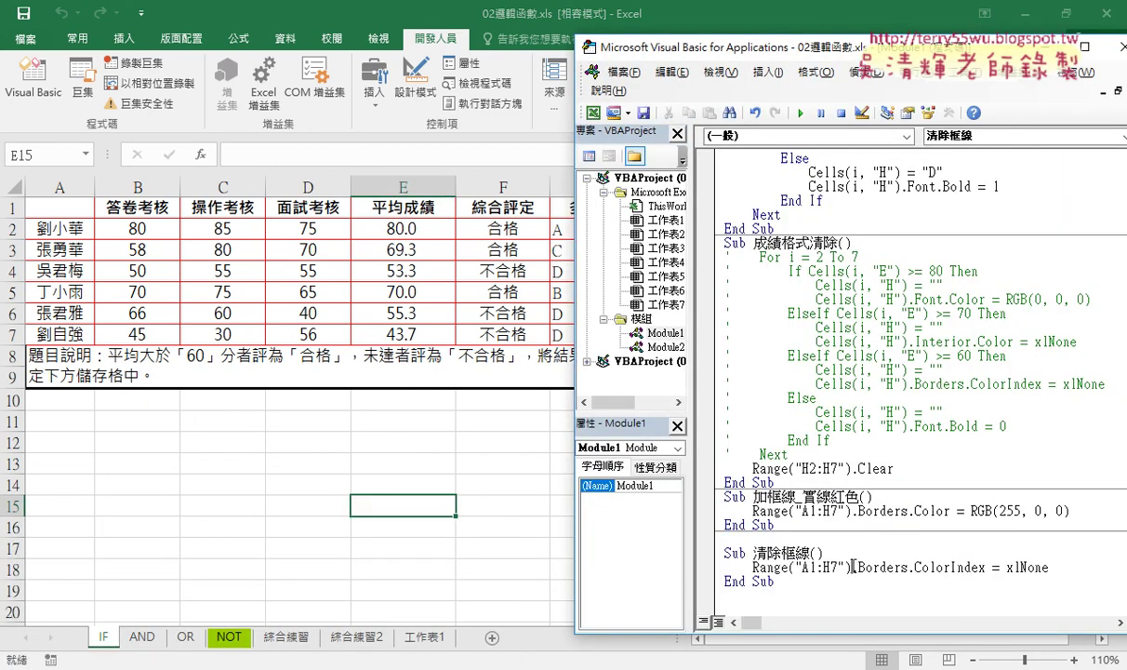
left_click(780, 525)
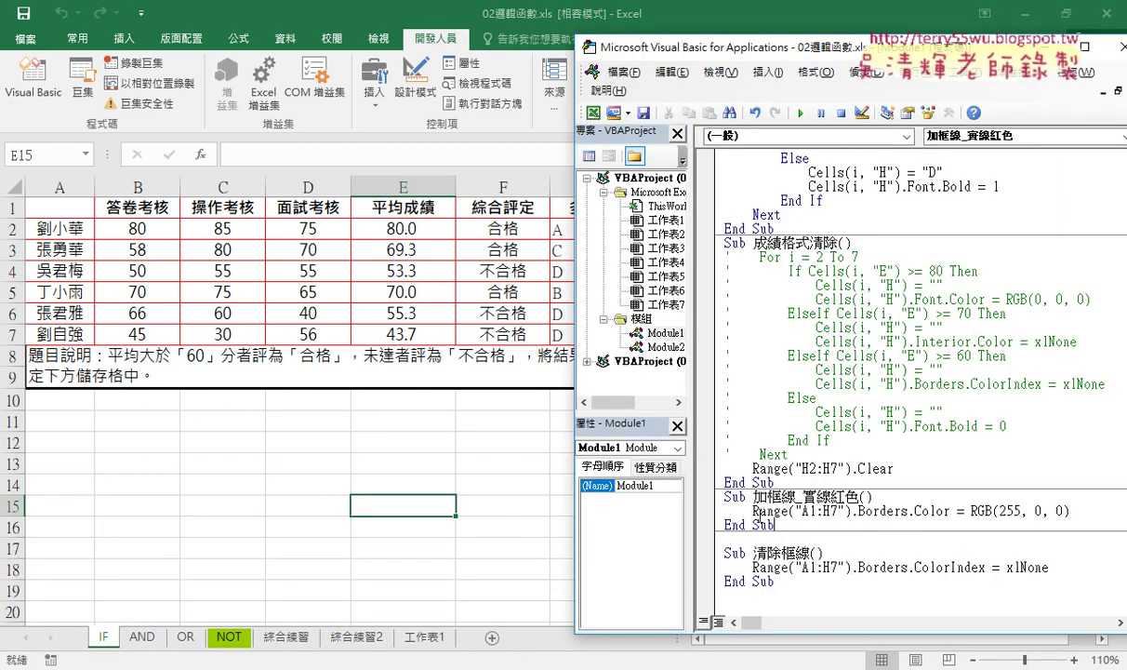
left_click_drag(753, 511, 1069, 510)
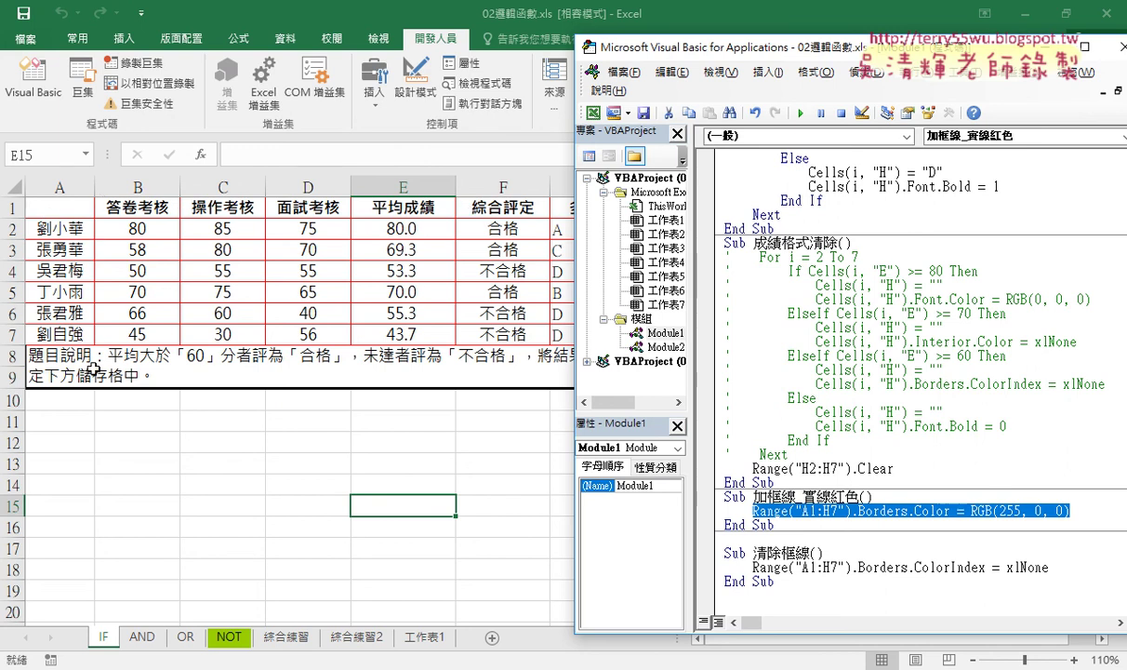
mouse_move(191, 665)
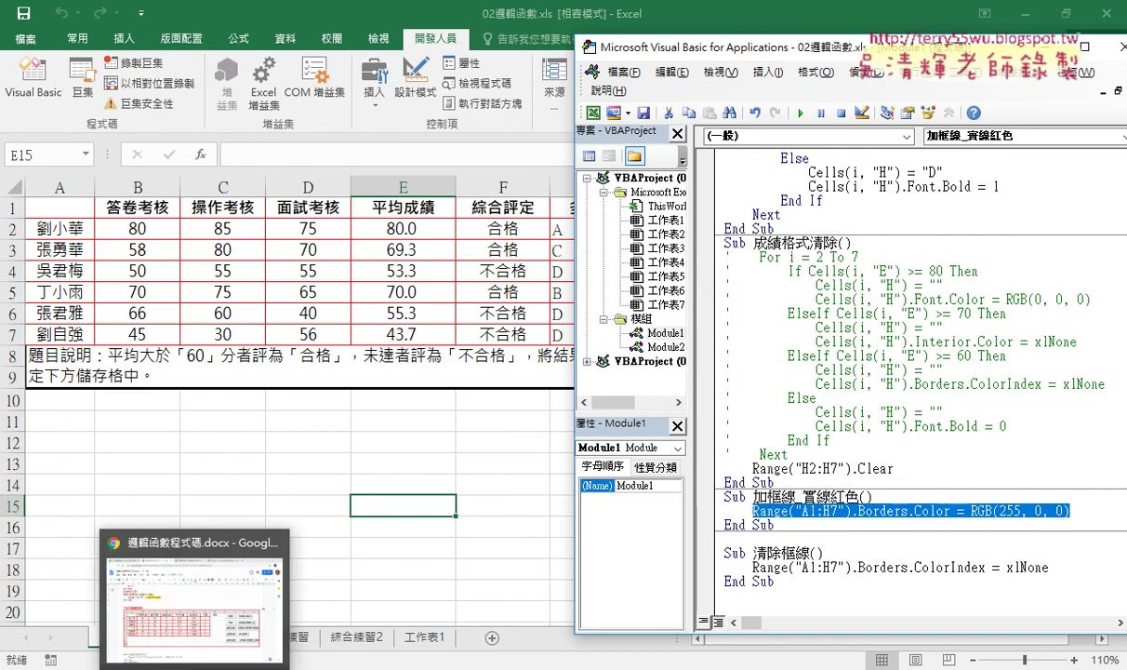
- In 邏輯函數程式碼.docx, insert a blank line after the 清除框線 End Sub
left_click(214, 617)
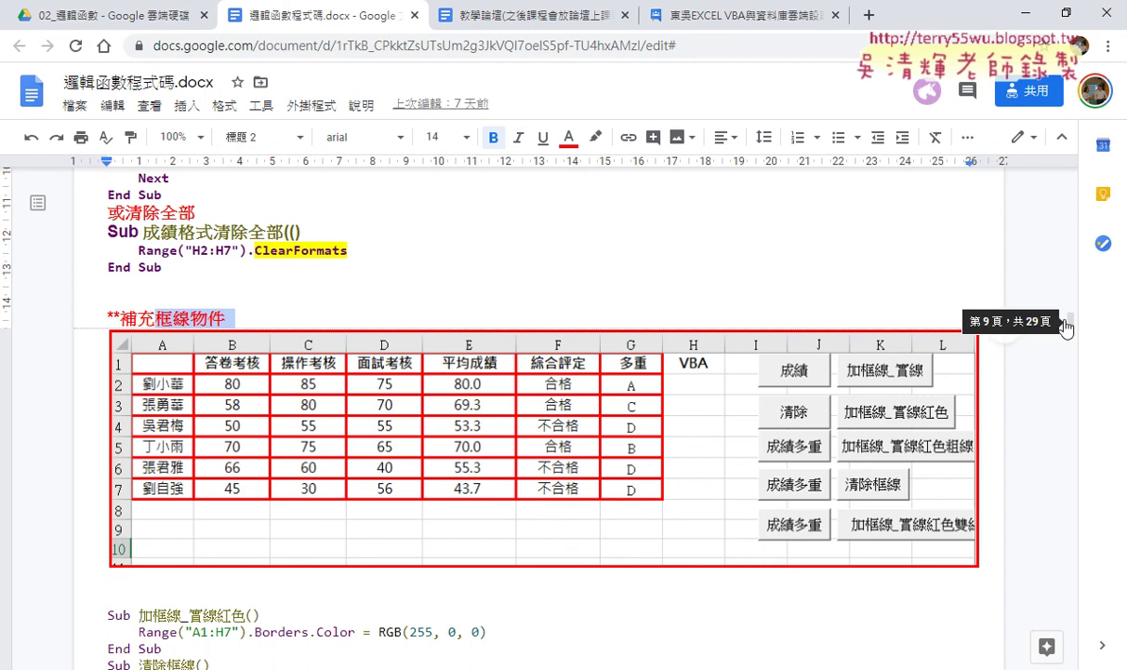
scroll(726, 321, "down", 3)
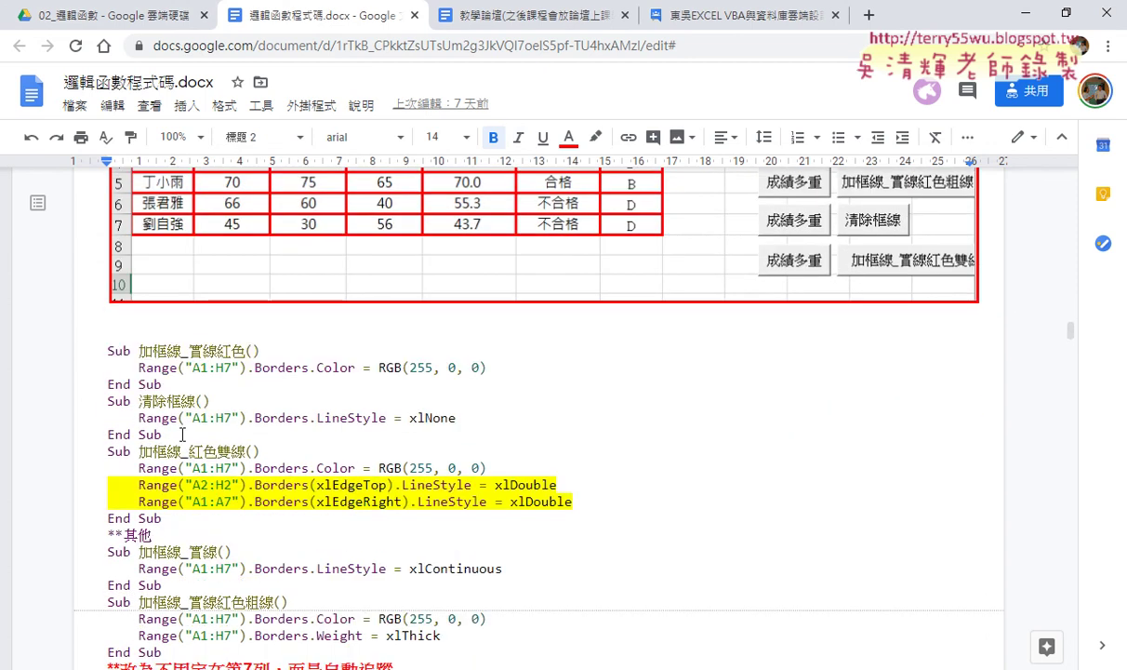
left_click_drag(164, 434, 66, 336)
left_click(164, 435)
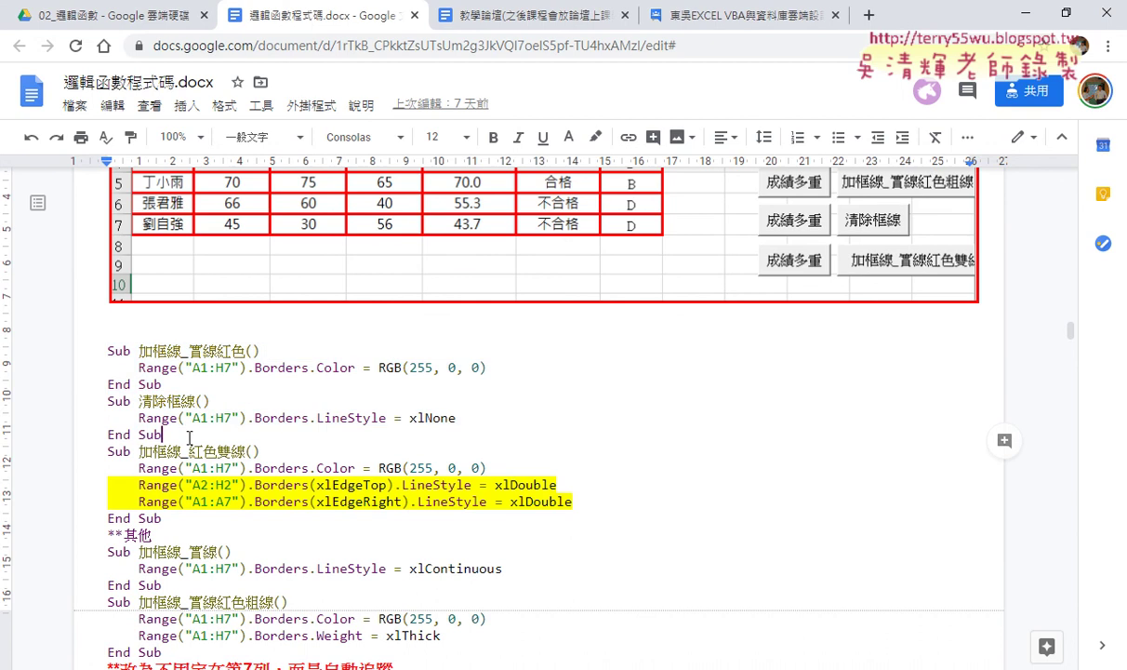
key("Return")
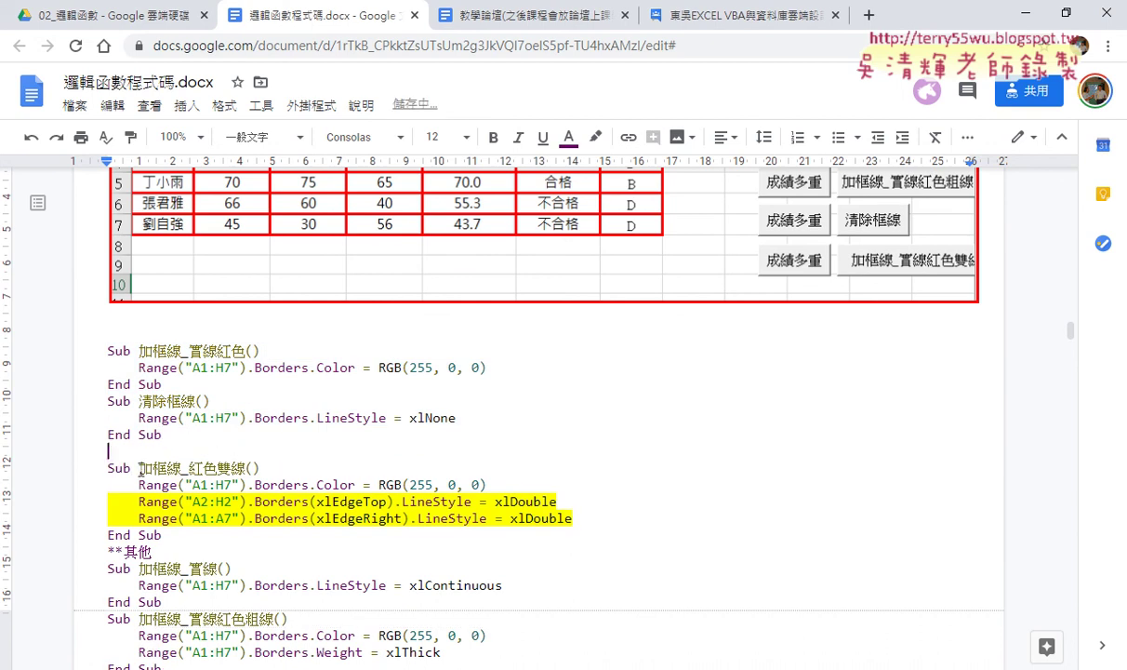
left_click_drag(139, 467, 245, 468)
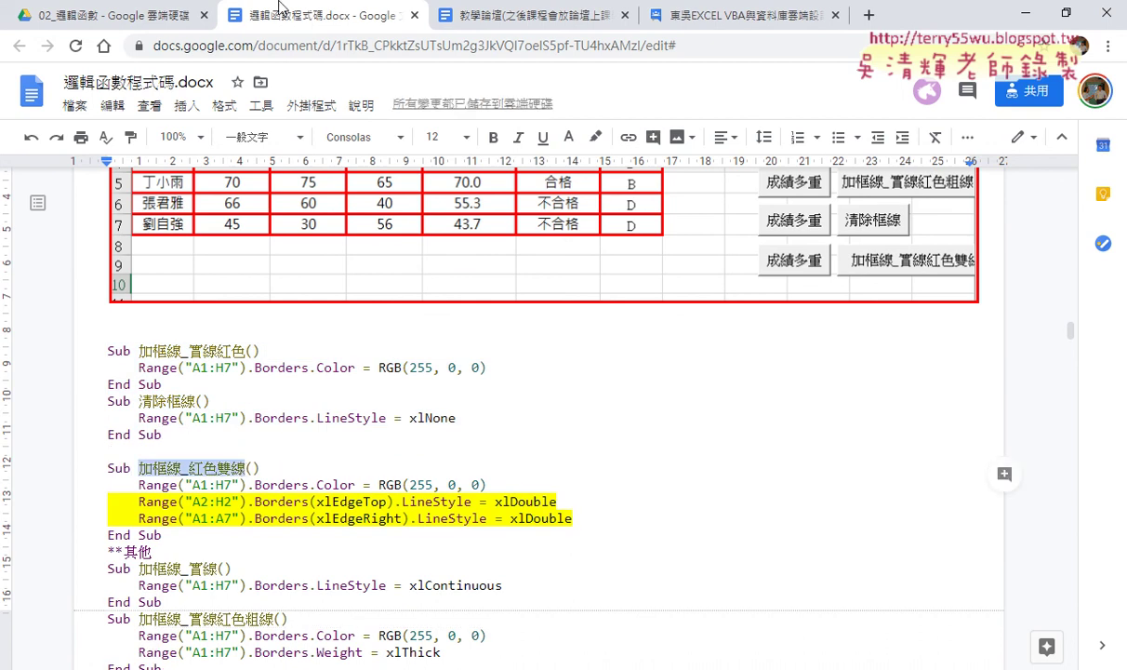